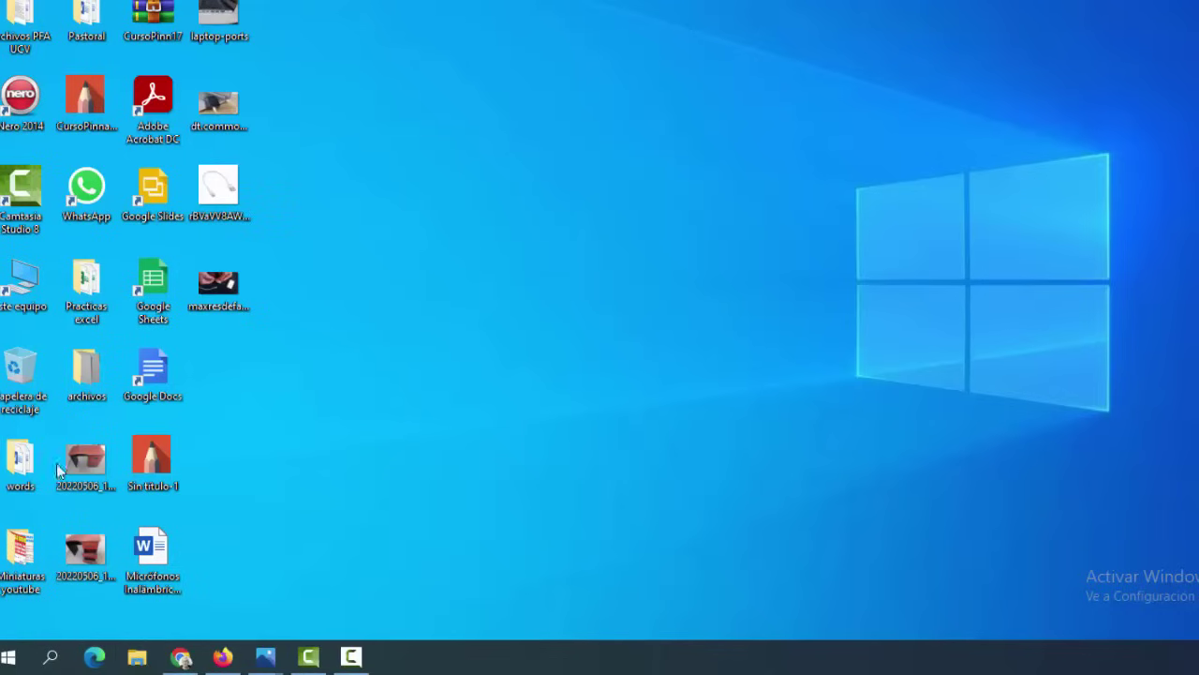
- Open the Phone storage of the connected Galaxy A12 from Este equipo
double_click(26, 281)
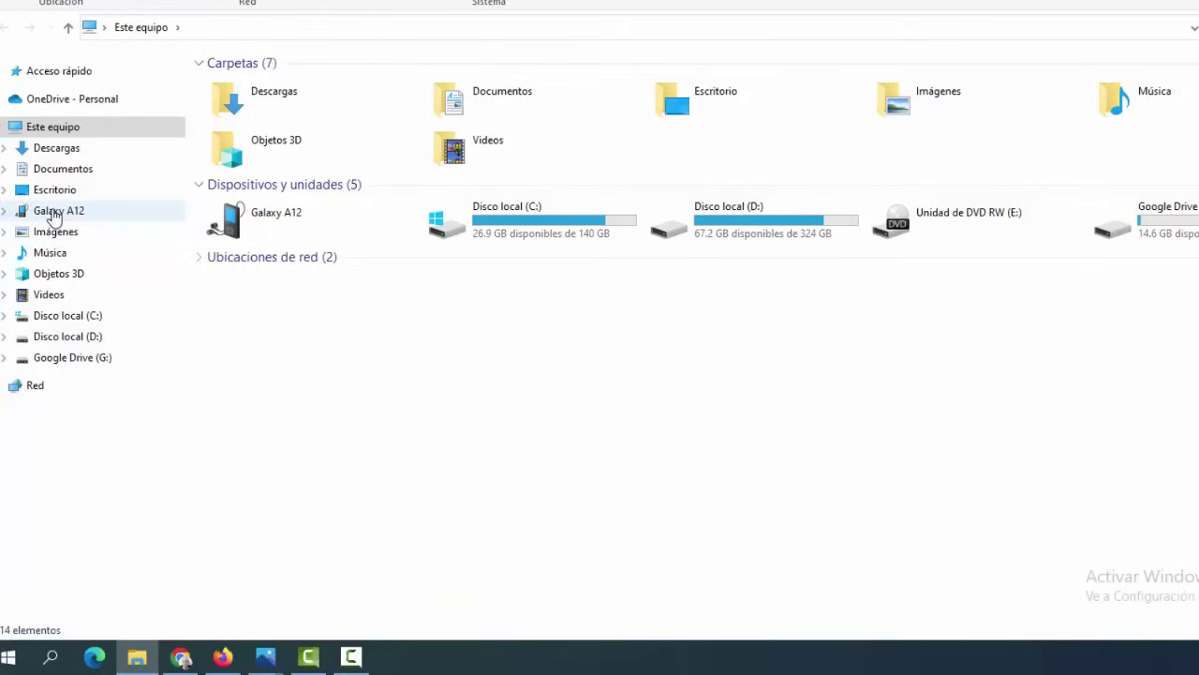
left_click(54, 214)
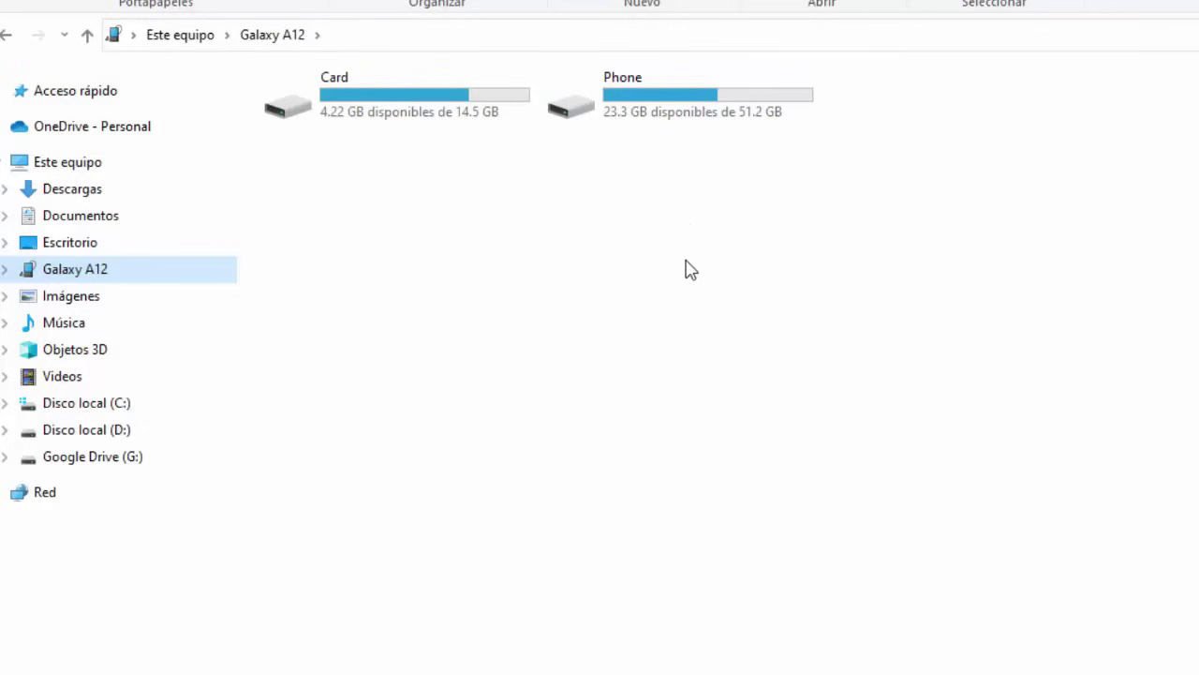
mouse_move(710, 105)
mouse_move(627, 94)
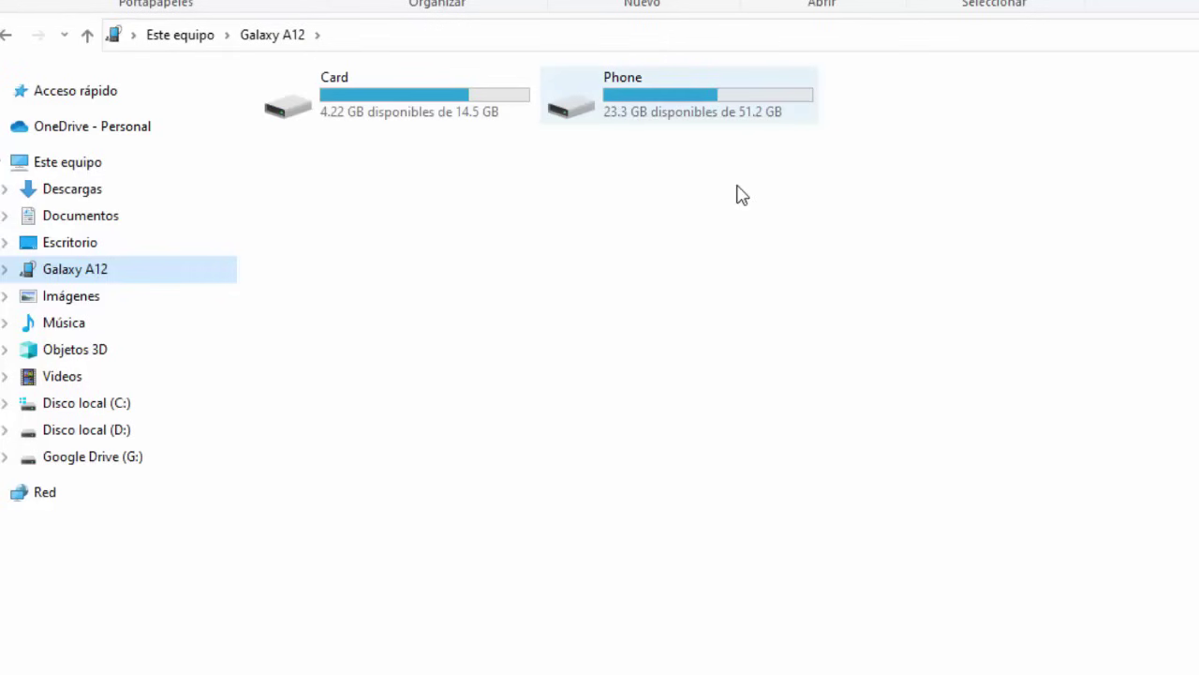
double_click(666, 101)
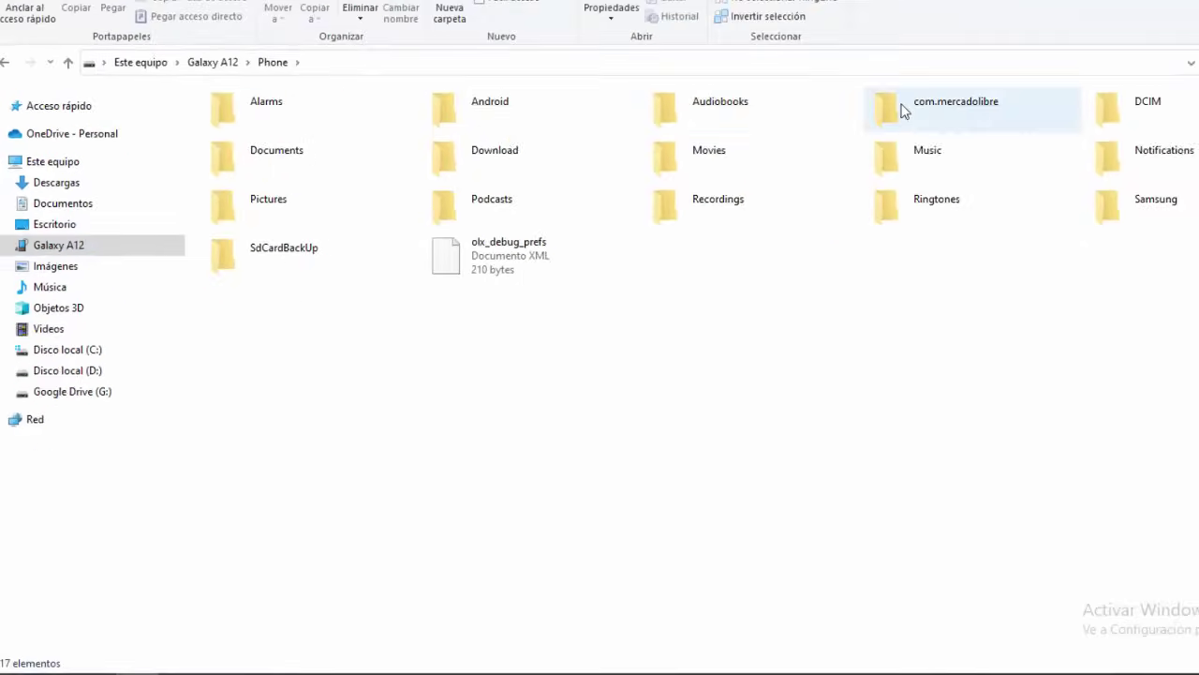
- Open the Screenshots folder inside DCIM and look through its files
double_click(1106, 103)
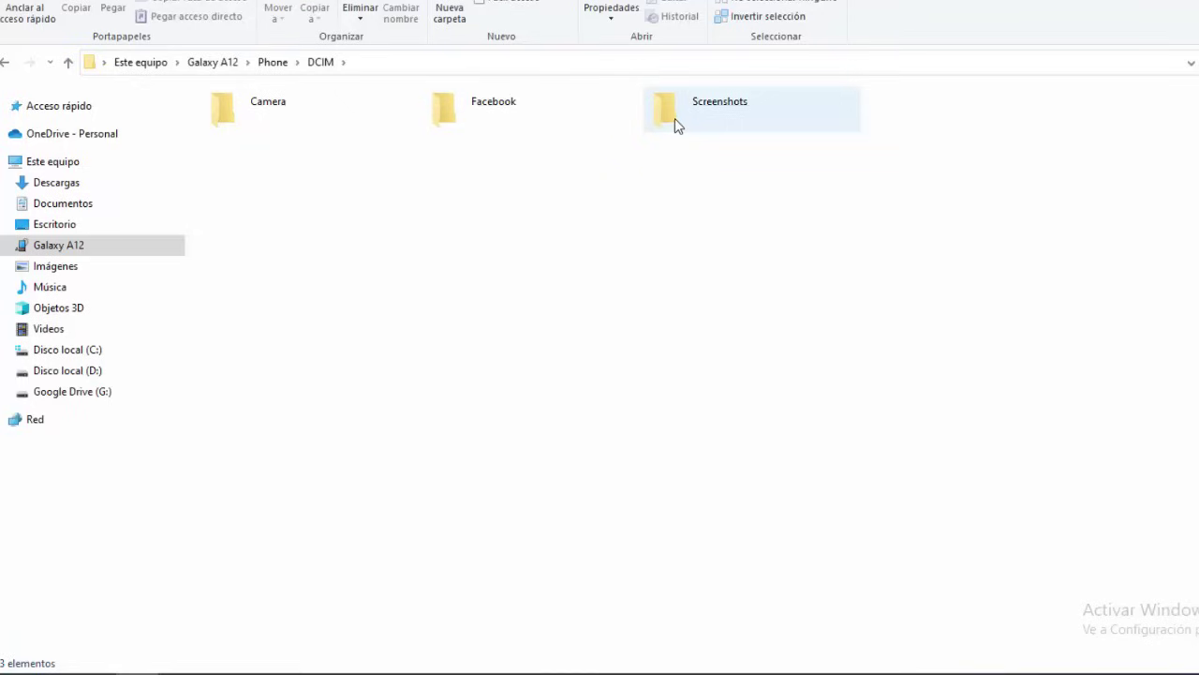
double_click(668, 113)
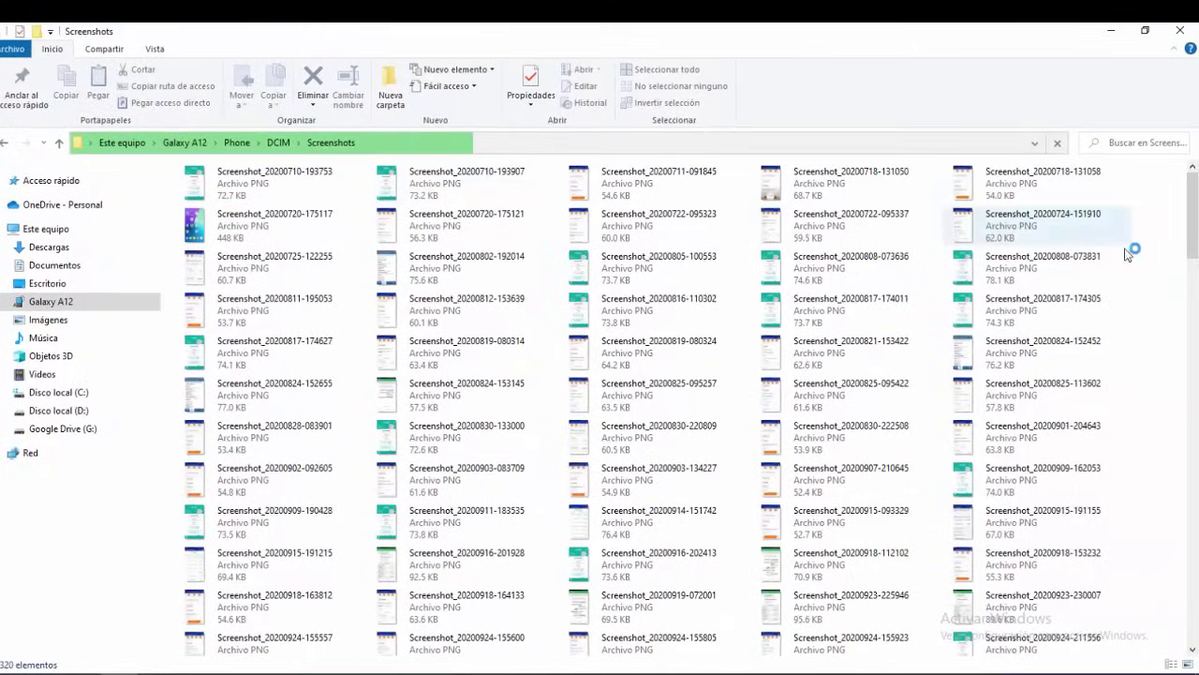
left_click_drag(1192, 218, 1195, 176)
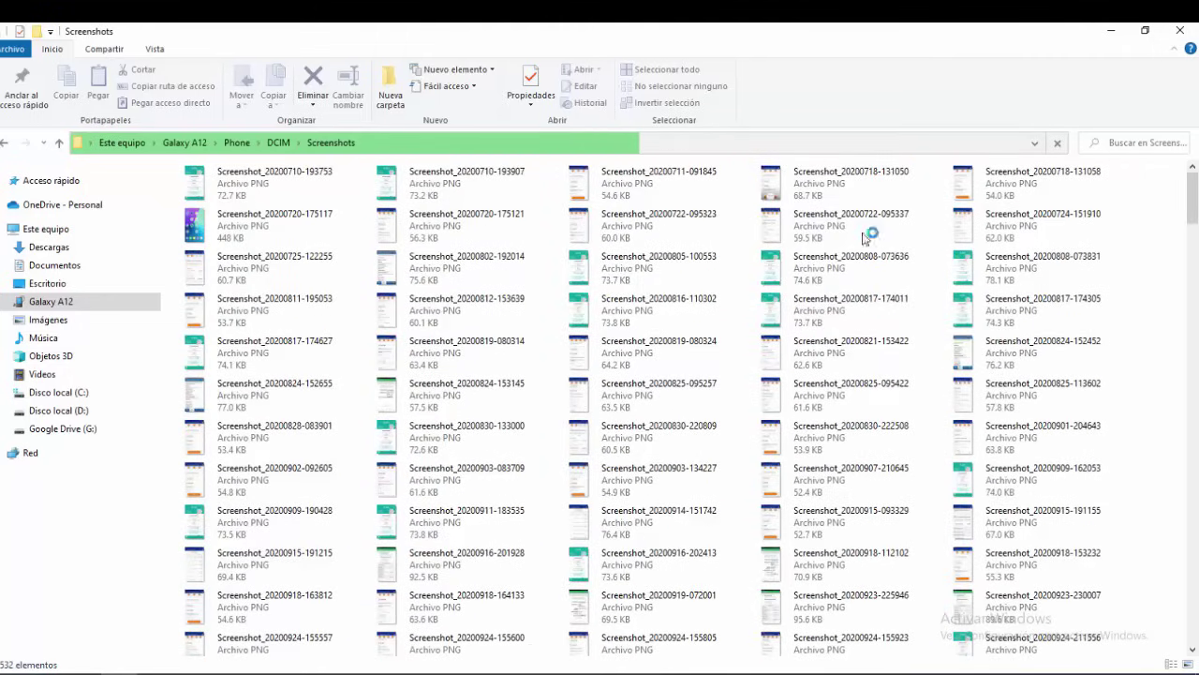
mouse_move(1195, 195)
left_mouse_down()
mouse_move(1194, 648)
mouse_move(1195, 180)
left_mouse_up()
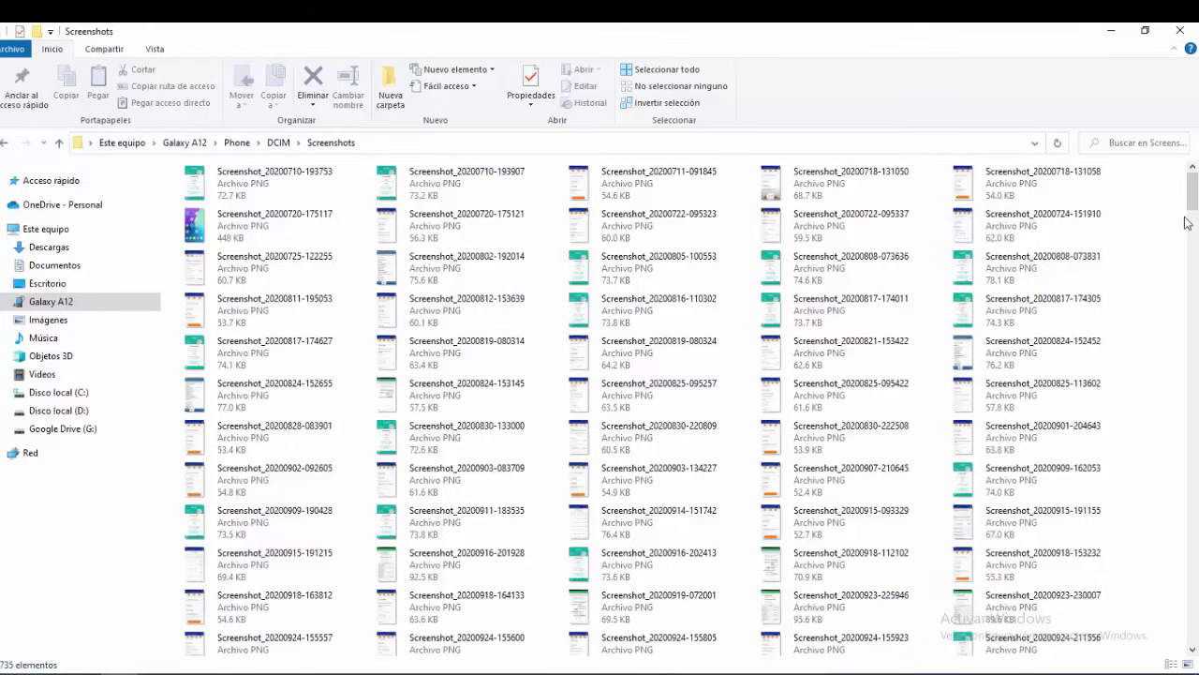
- Create a folder named "capturas pantalla" on the desktop
left_click(1113, 32)
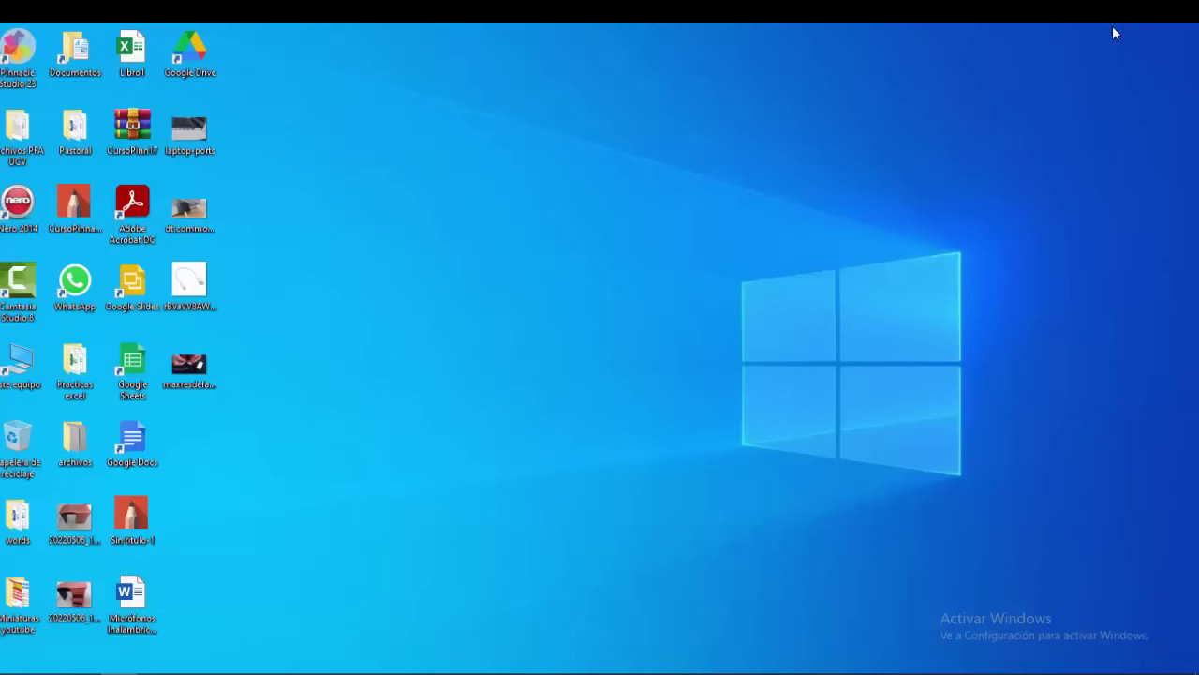
right_click(594, 190)
right_click(477, 172)
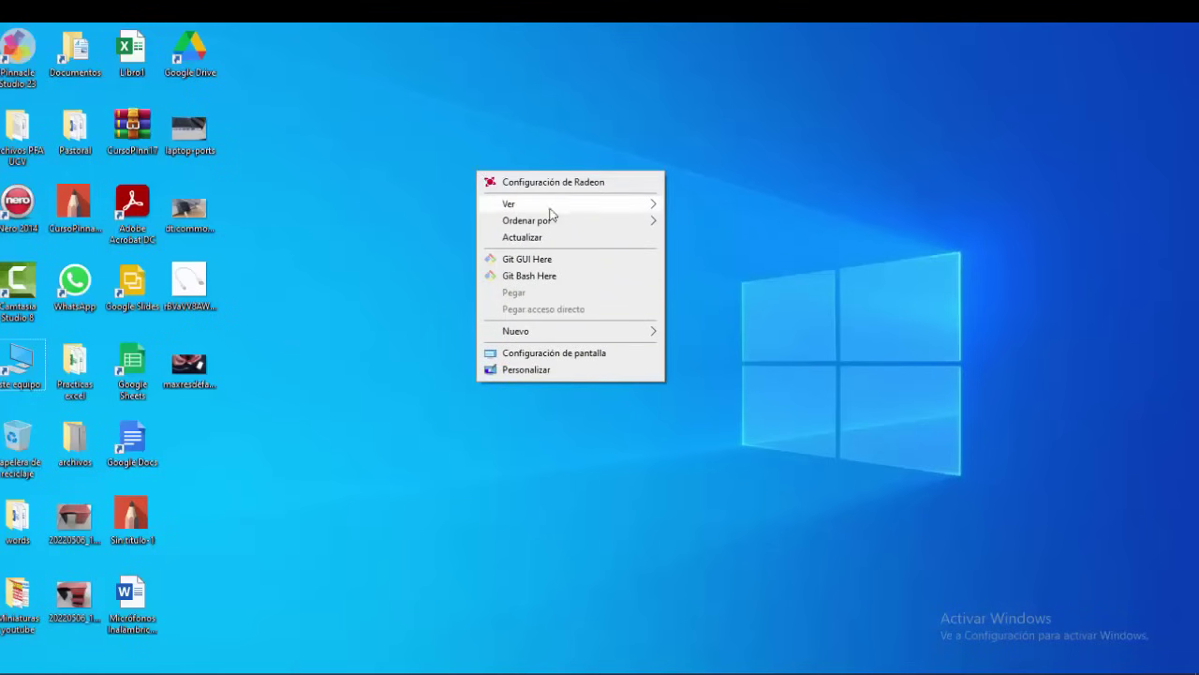
mouse_move(535, 331)
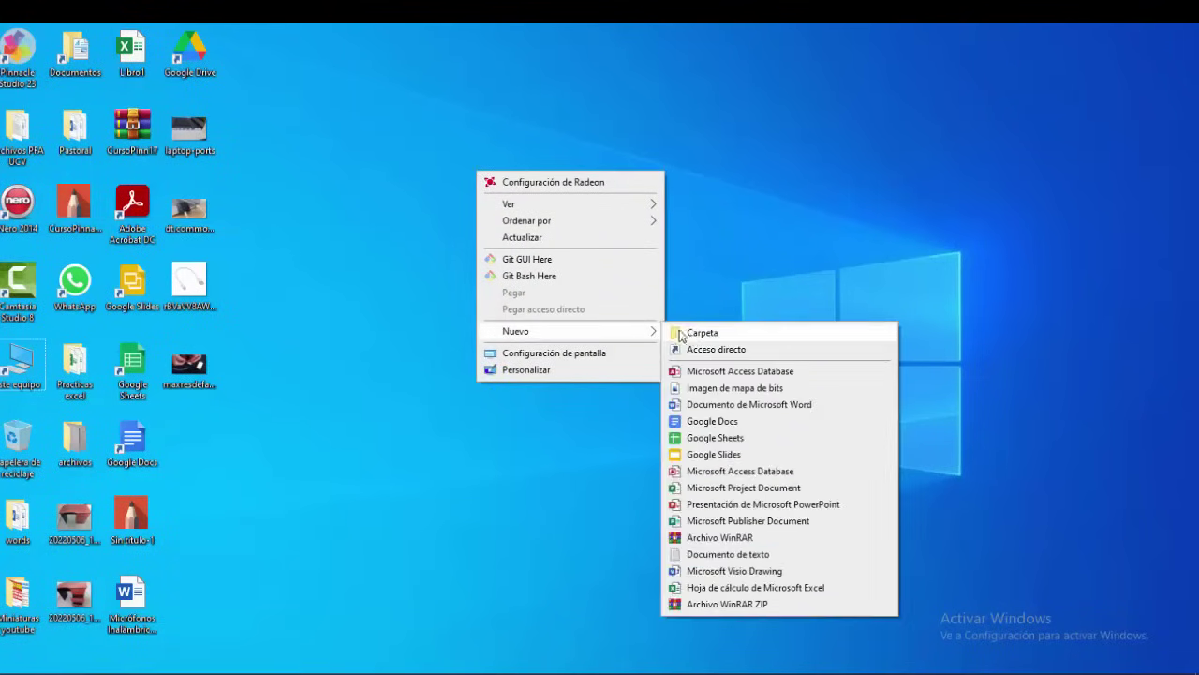
left_click(704, 334)
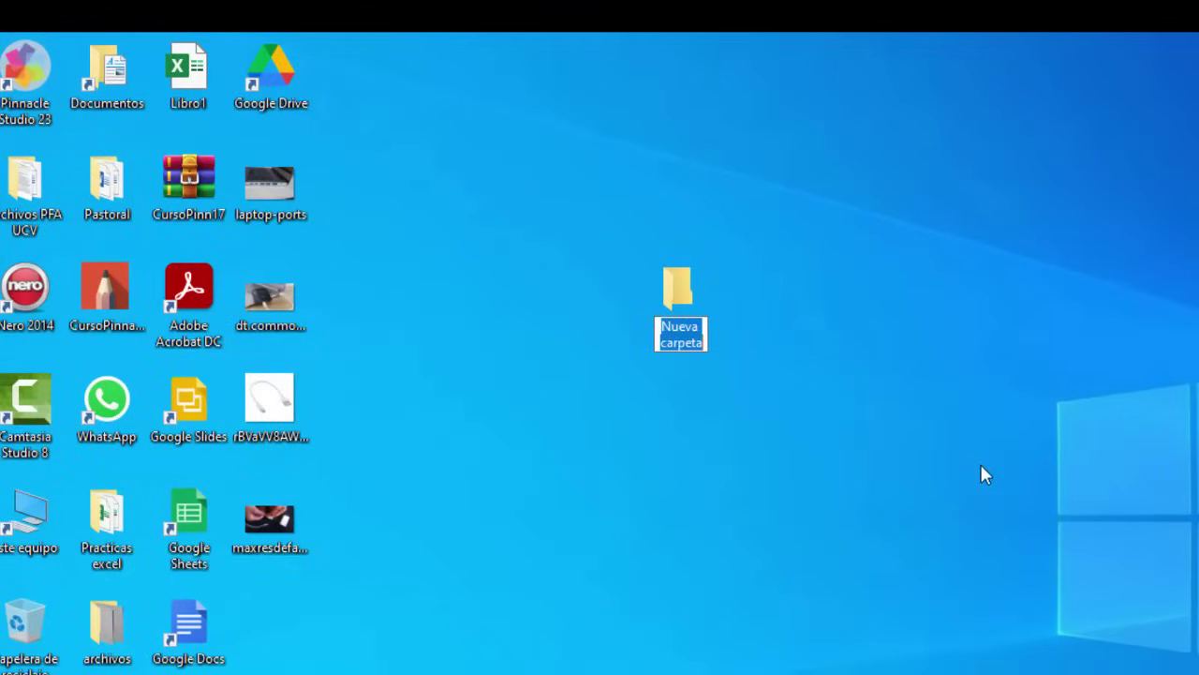
type("capturas pantalla")
key("Return")
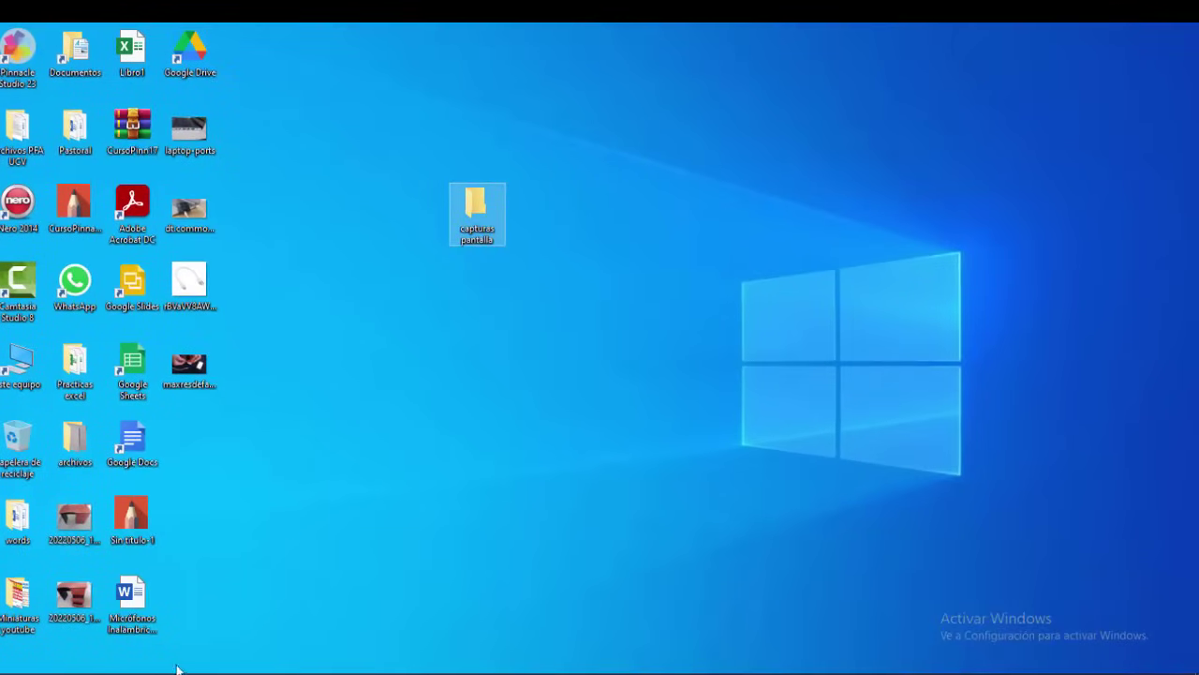
- Return to the phone's Screenshots folder window and look over its files
left_click(120, 619)
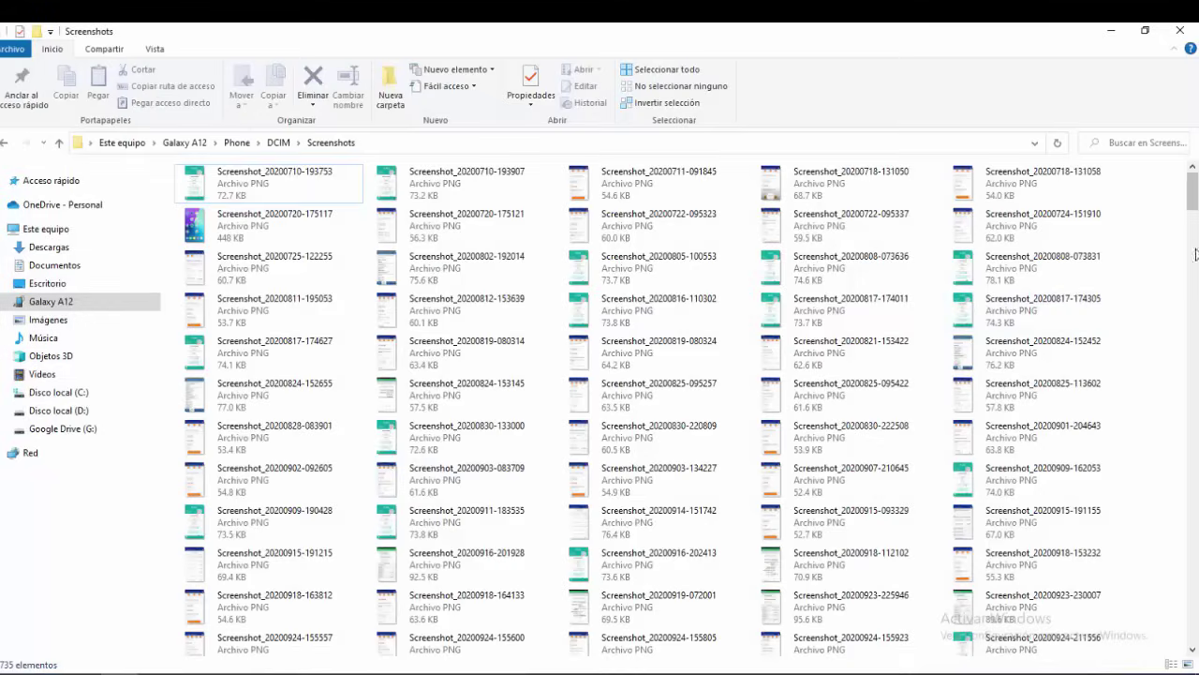
left_click_drag(1195, 205, 1192, 652)
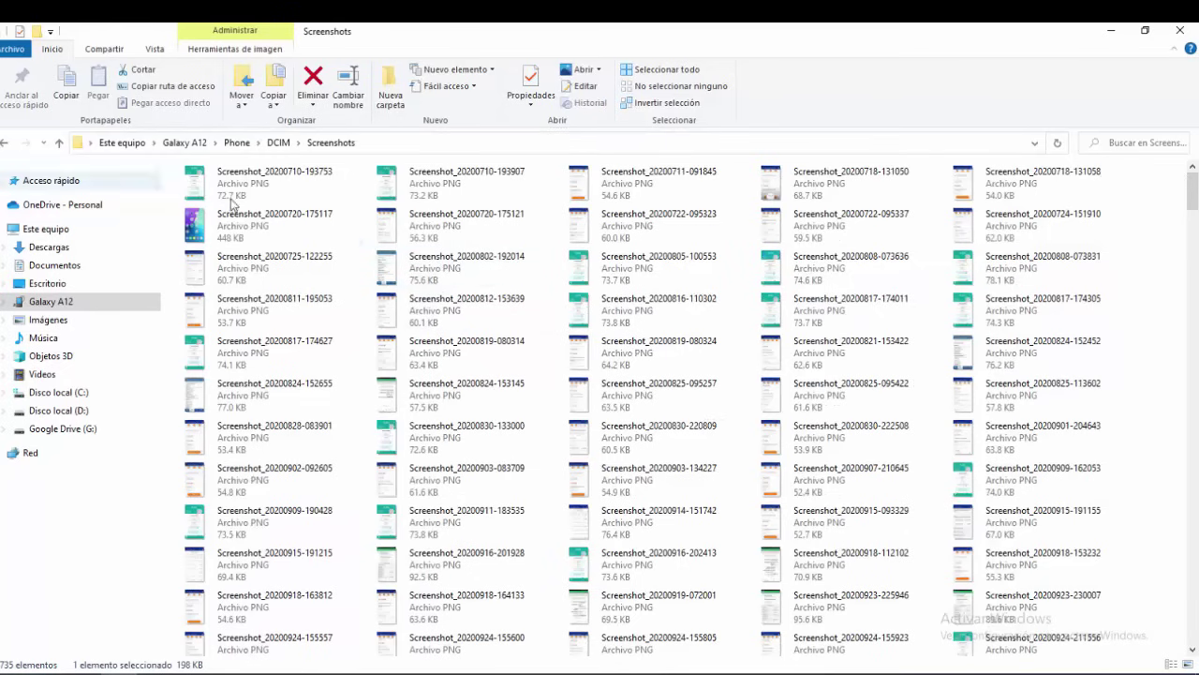
mouse_move(746, 456)
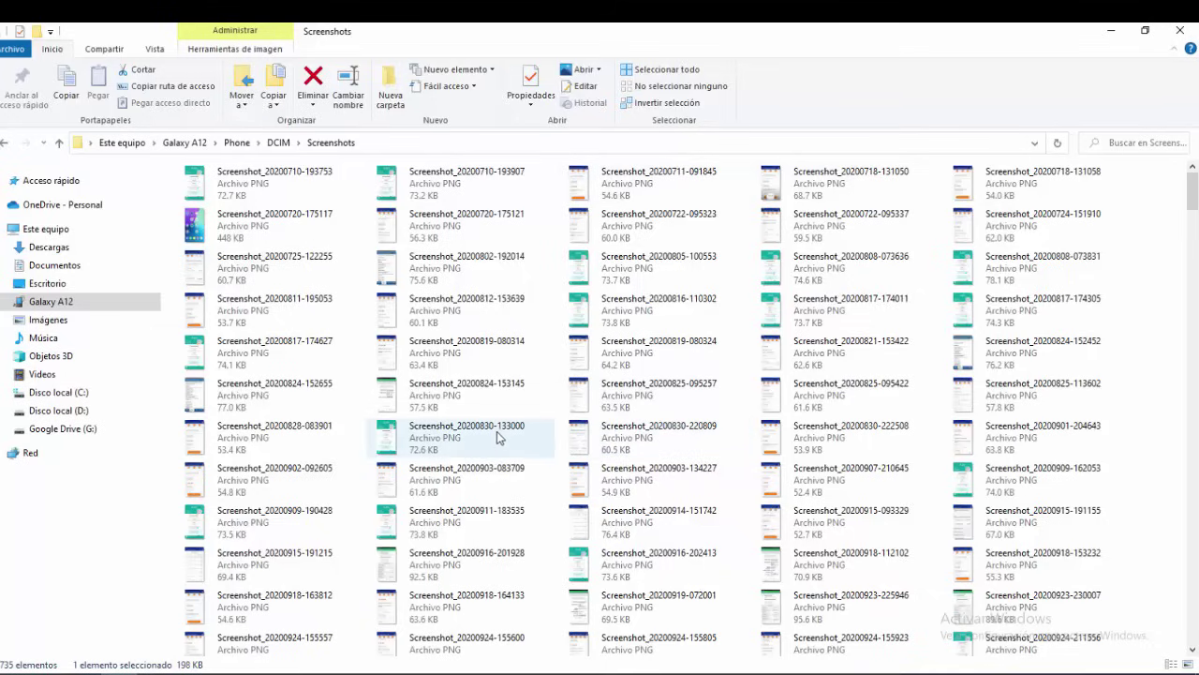
mouse_move(500, 437)
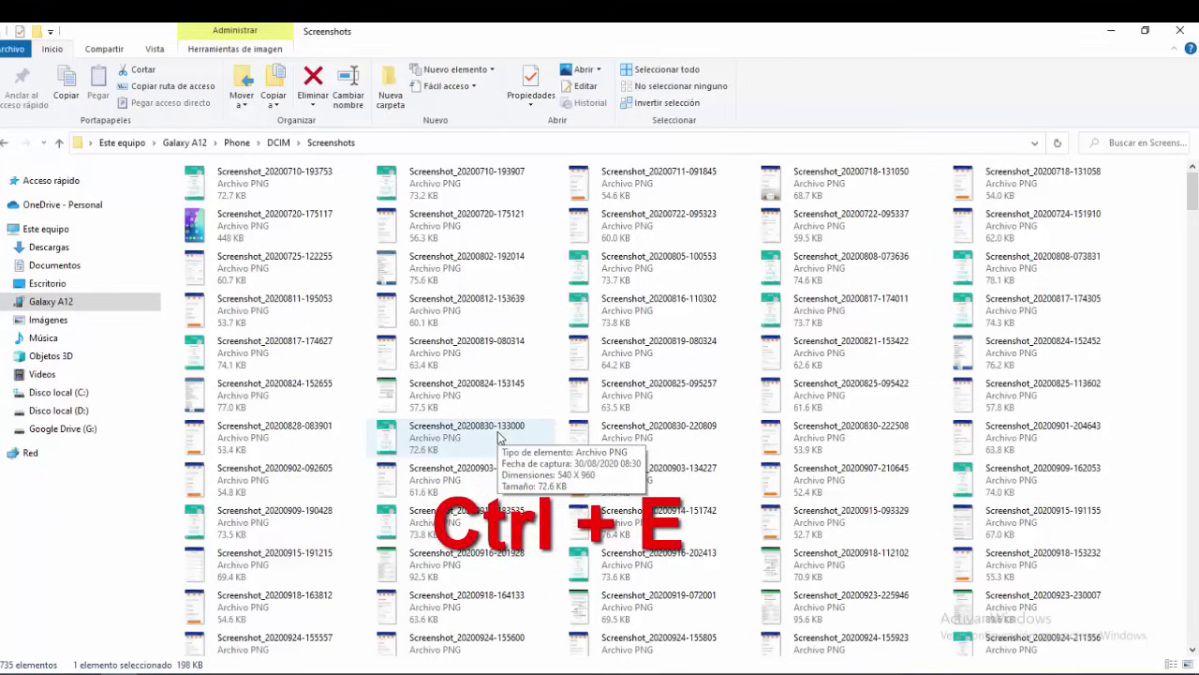
- Select all files in the Screenshots folder, bring up the file commands, and dismiss them without applying any
key("ctrl+e")
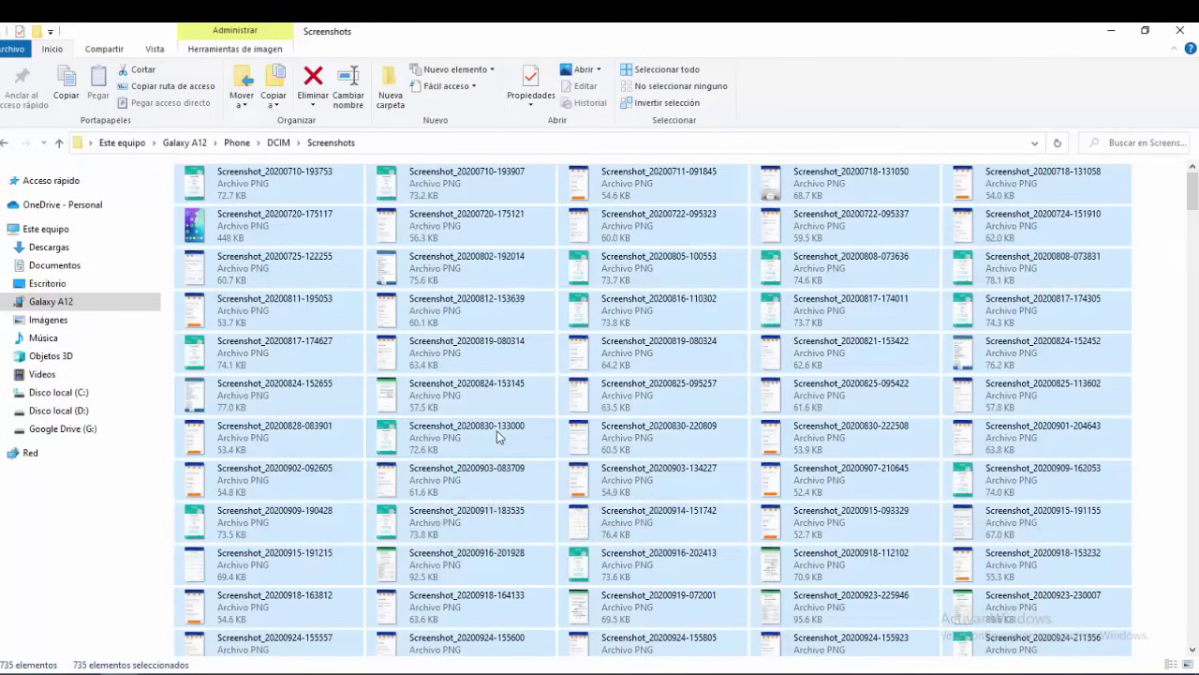
mouse_move(1192, 192)
left_mouse_down()
mouse_move(1180, 348)
mouse_move(1194, 637)
mouse_move(1193, 176)
left_mouse_up()
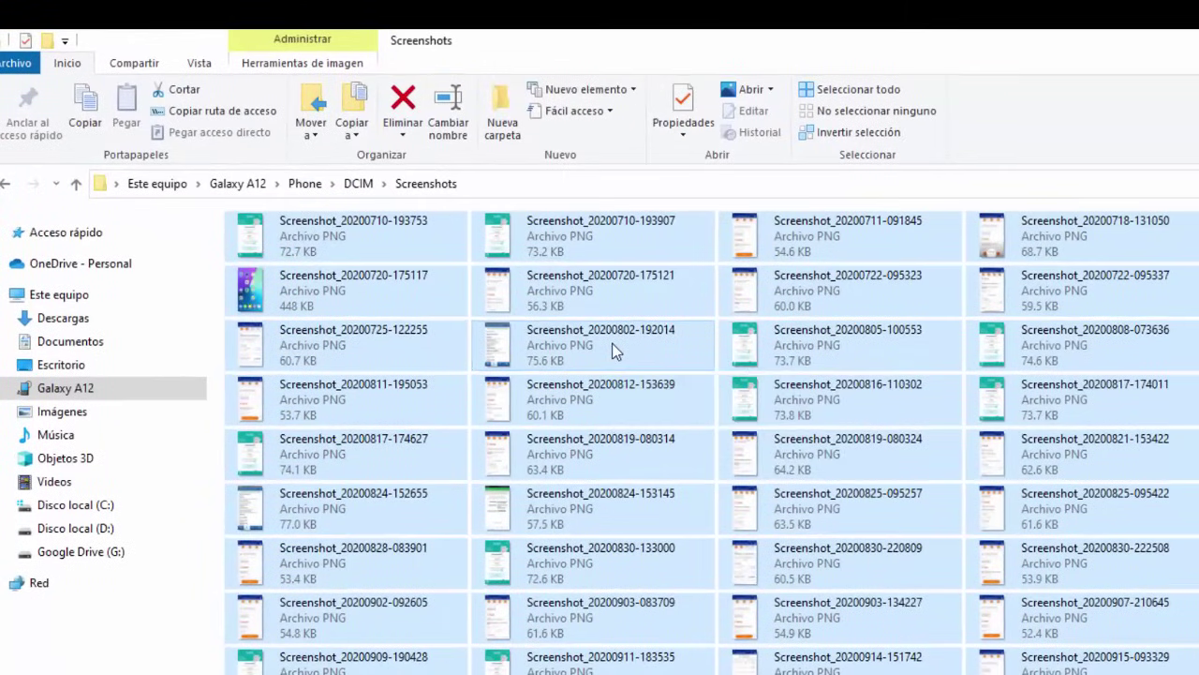
right_click(505, 282)
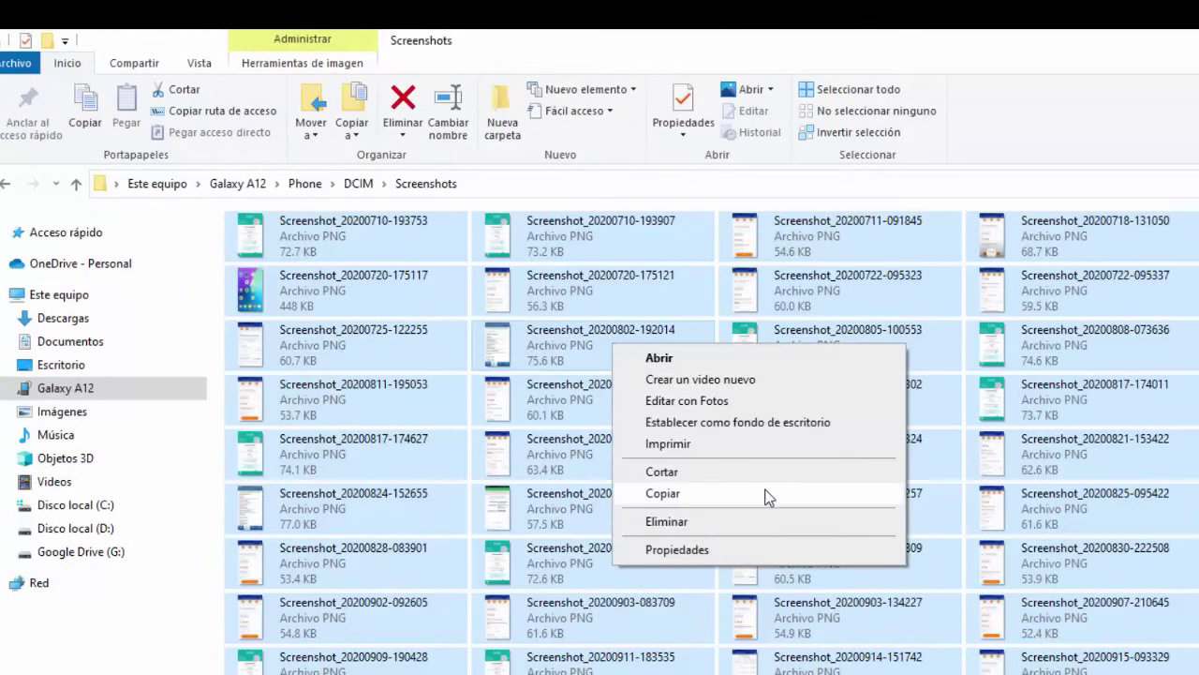
left_click(469, 292)
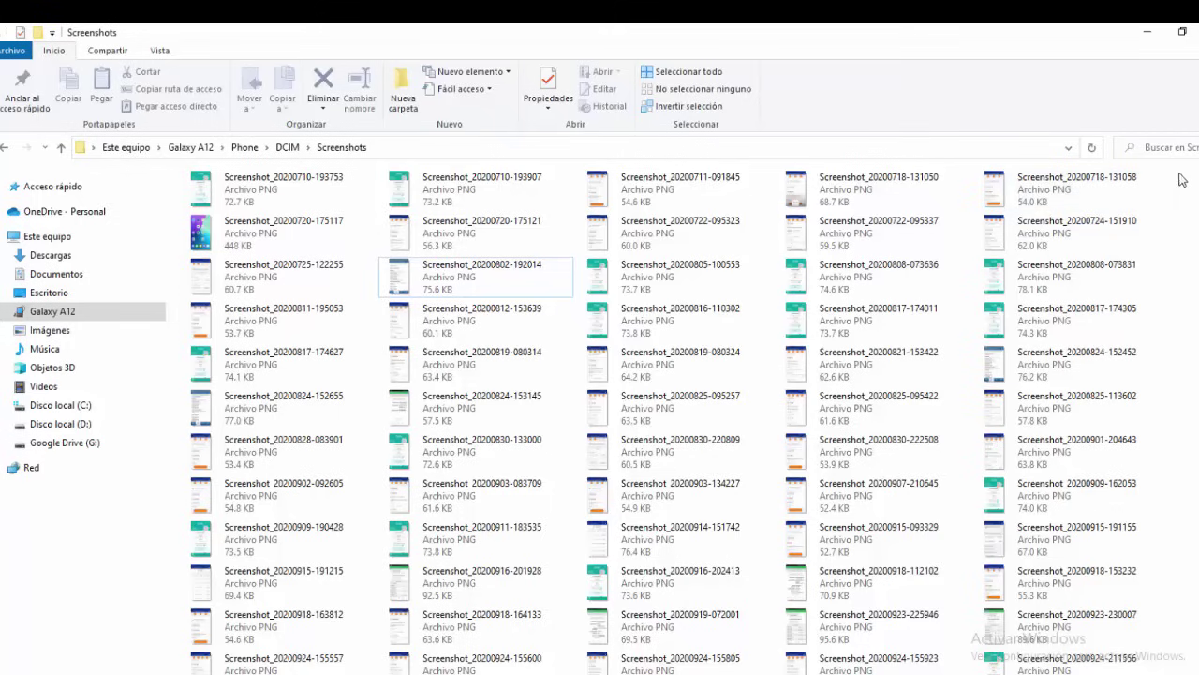
left_click_drag(1179, 228, 242, 611)
left_click_drag(1196, 218, 1195, 178)
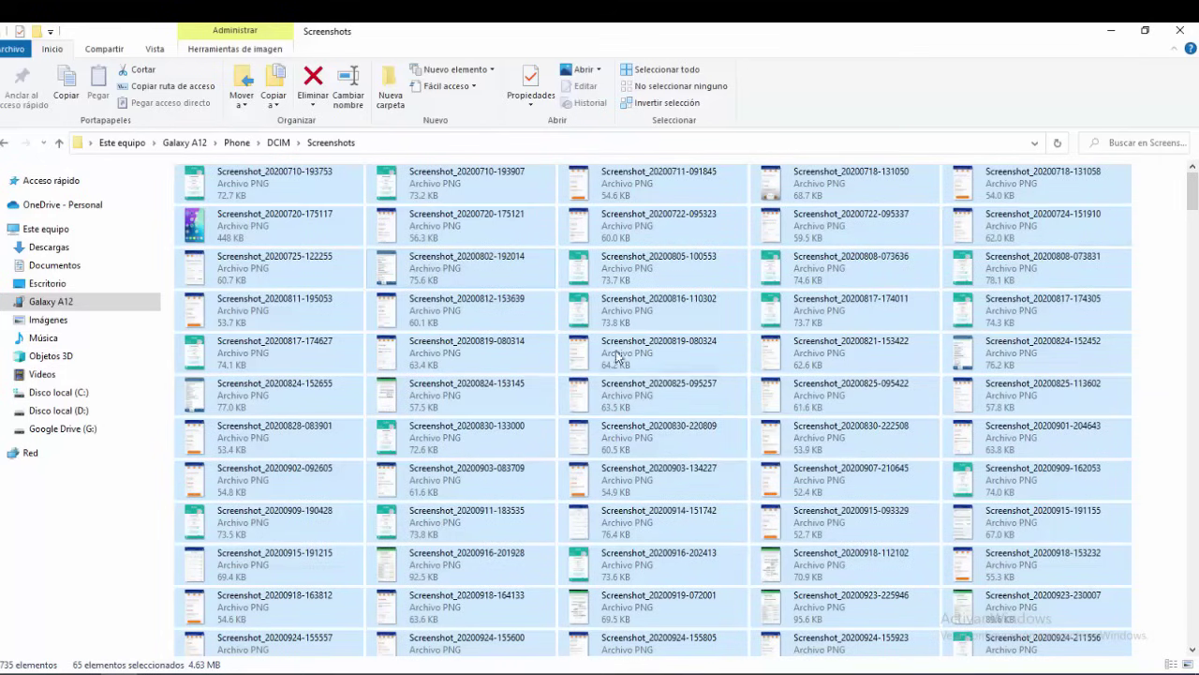
right_click(488, 310)
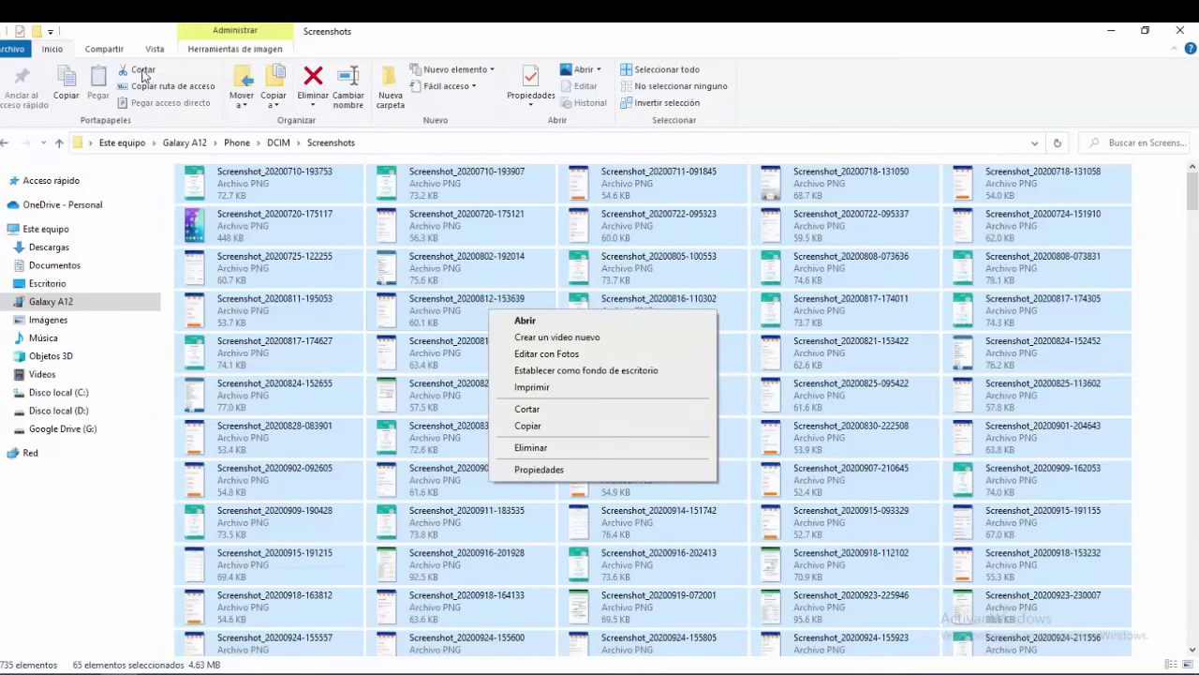
left_click(528, 410)
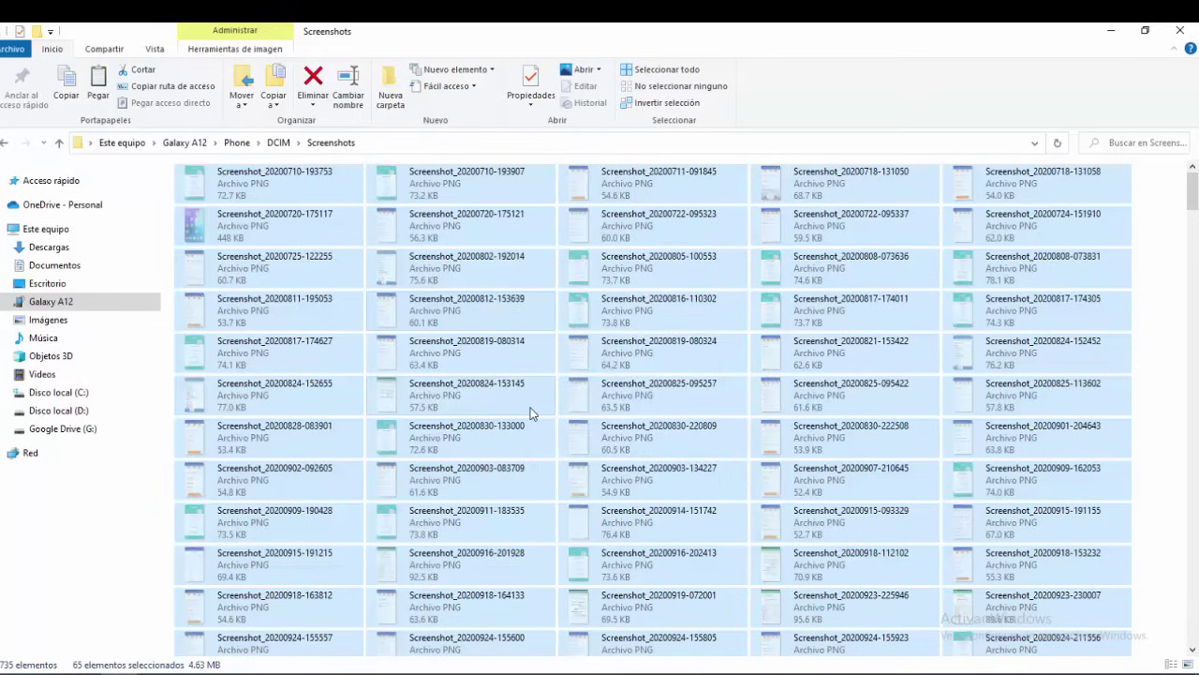
- Paste the cut screenshots into the "capturas pantalla" folder on the desktop
left_click(1112, 31)
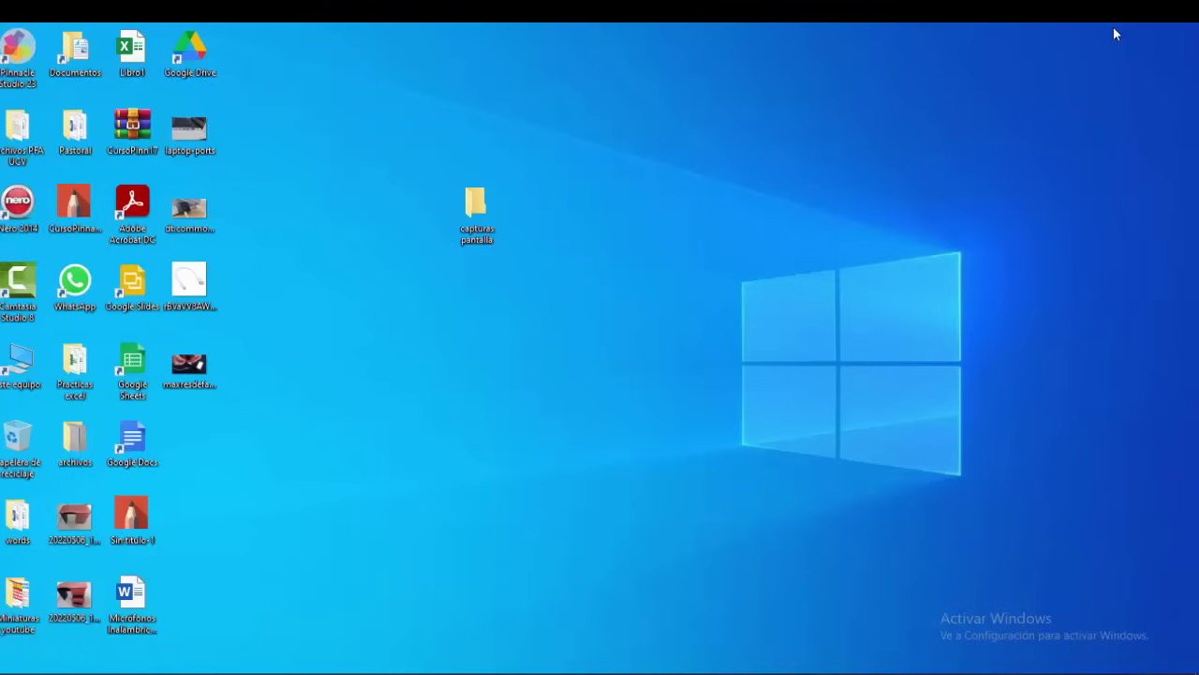
double_click(473, 207)
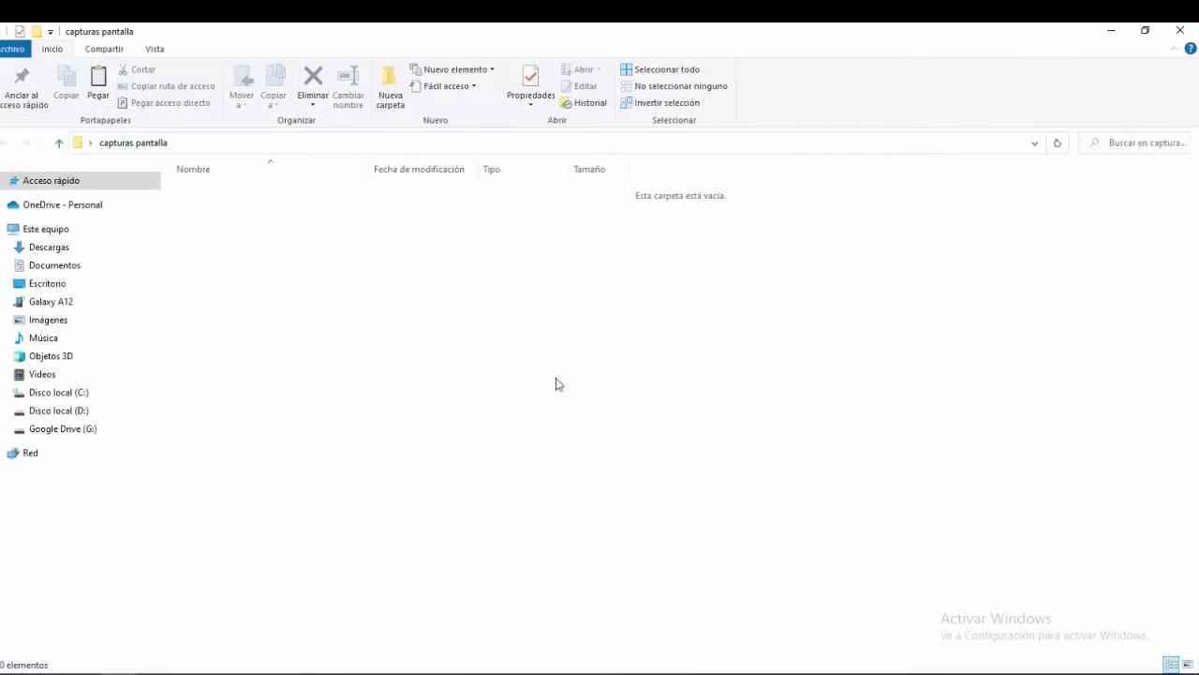
right_click(449, 285)
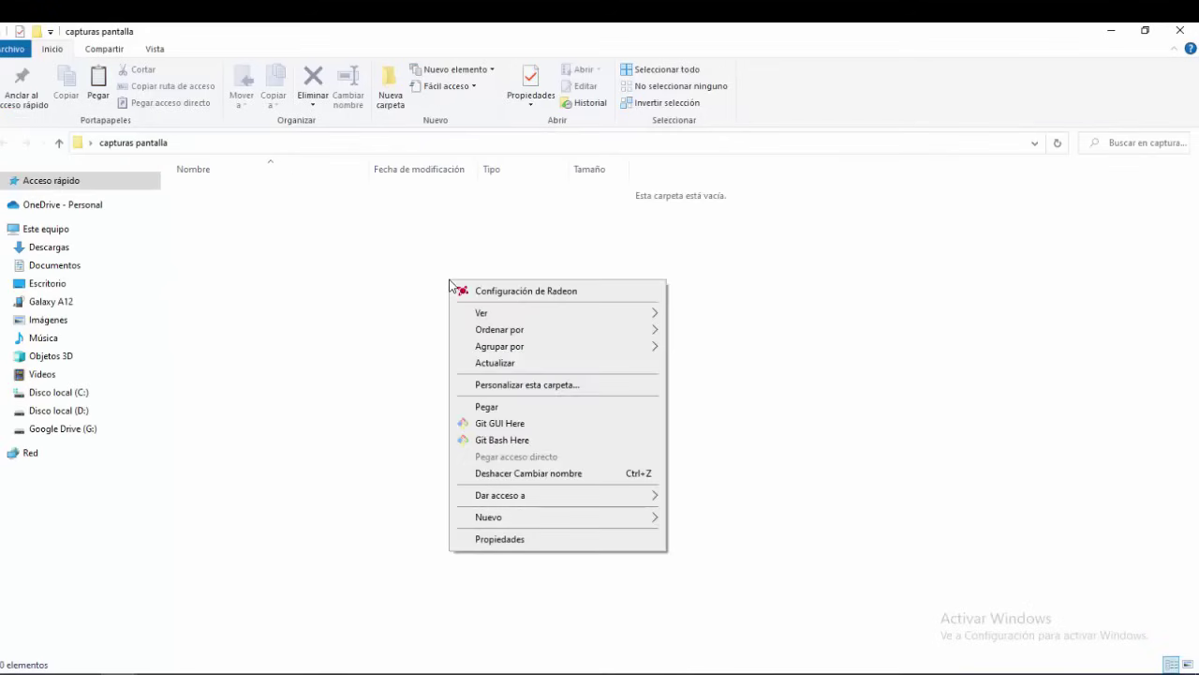
left_click(487, 407)
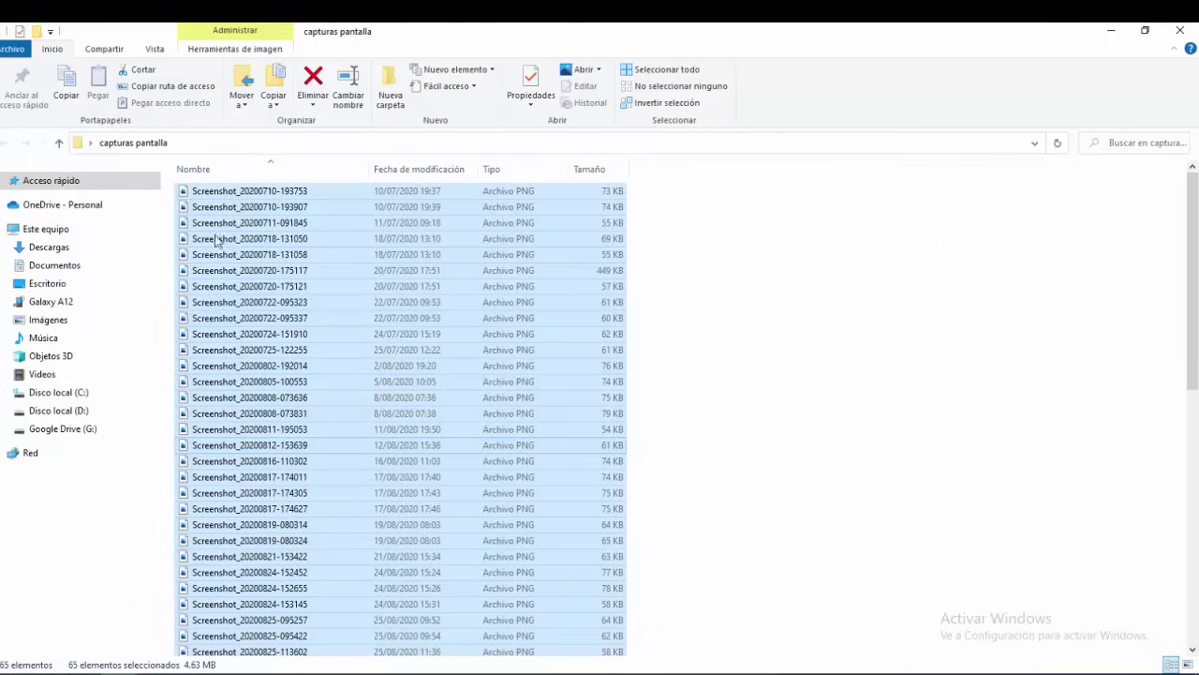
- Display the files in the "capturas pantalla" folder as large icons (Iconos grandes) and look through them
left_click(156, 50)
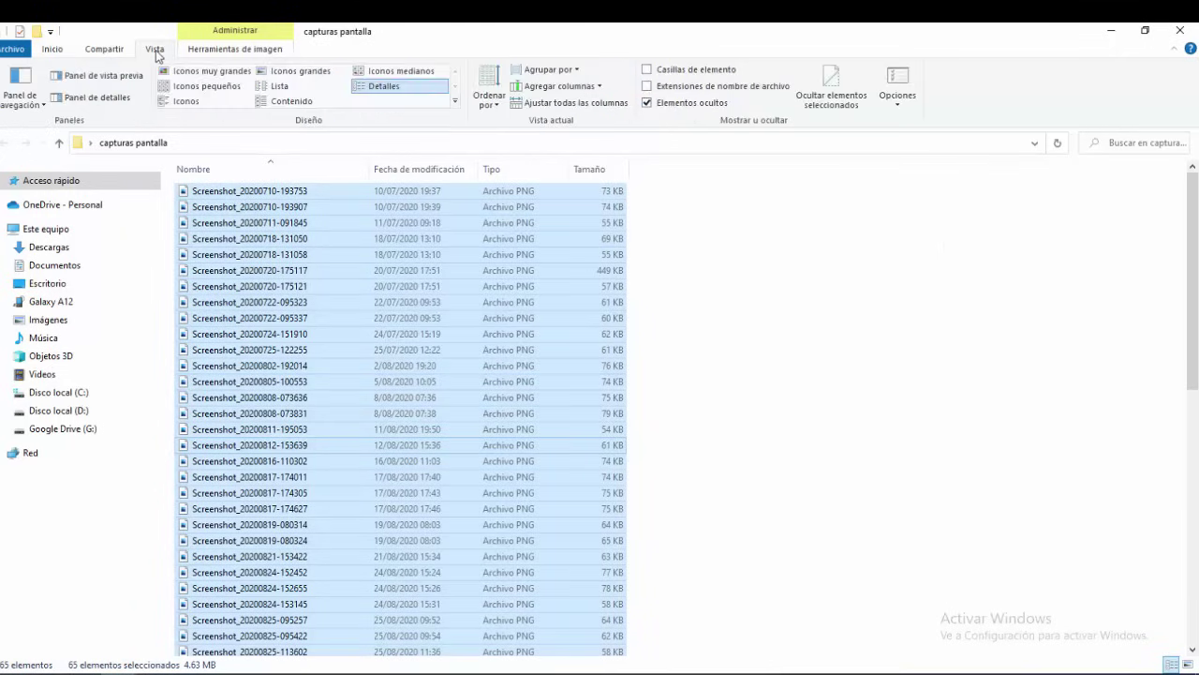
left_click(294, 77)
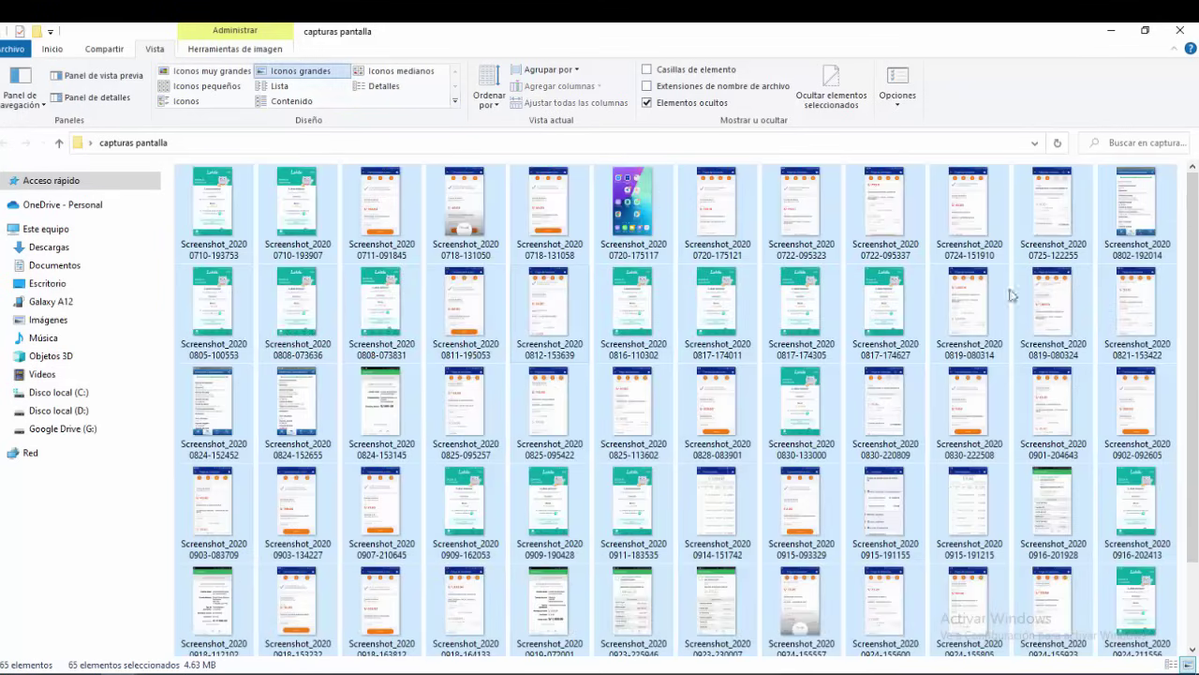
scroll(1195, 253, "down", 1)
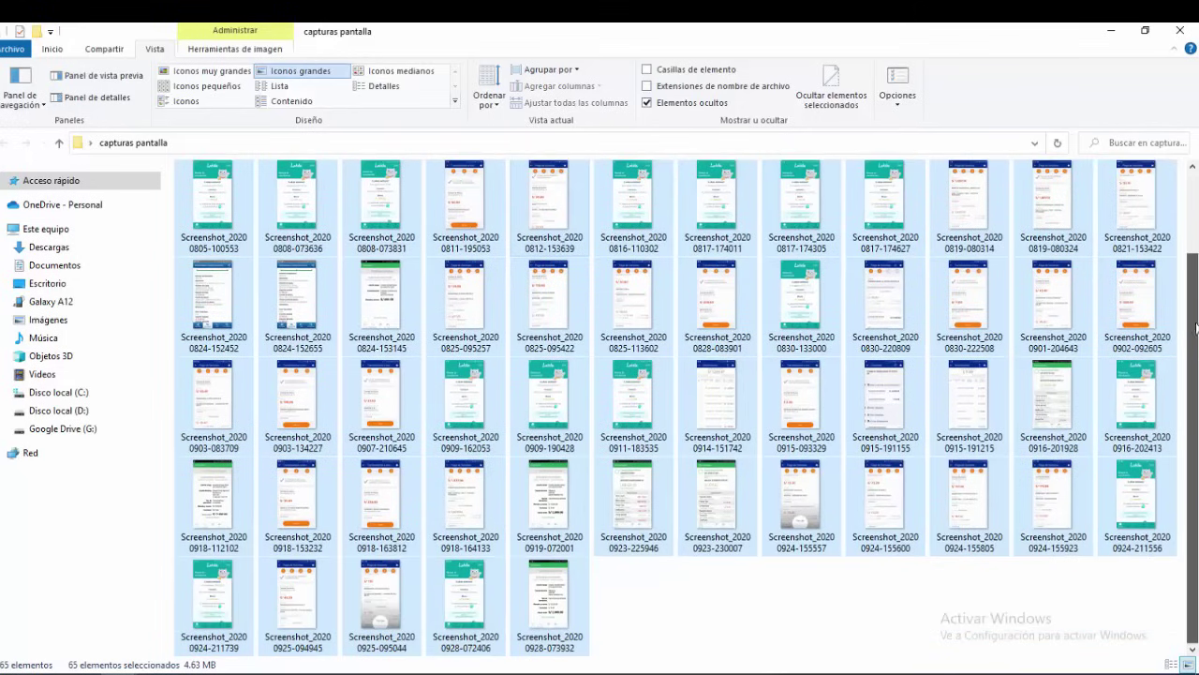
scroll(1195, 363, "up", 1)
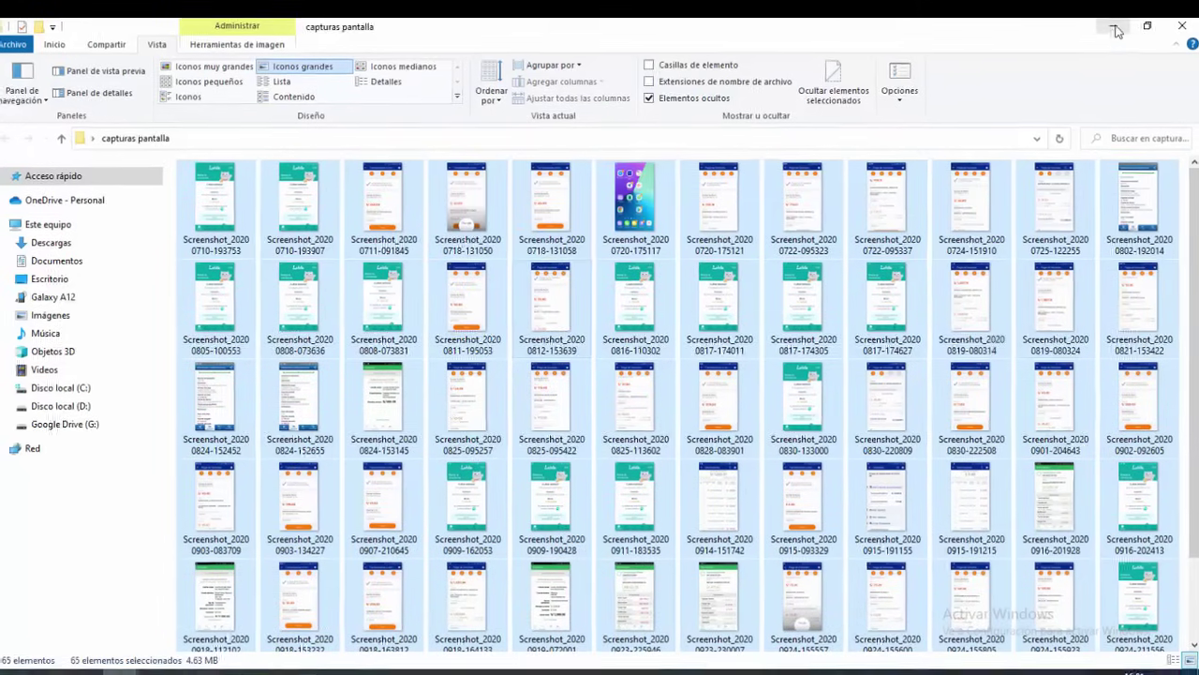
- Minimize the "capturas pantalla" window and snap the phone's Screenshots window to the right half of the desktop
left_click(1110, 31)
mouse_move(129, 665)
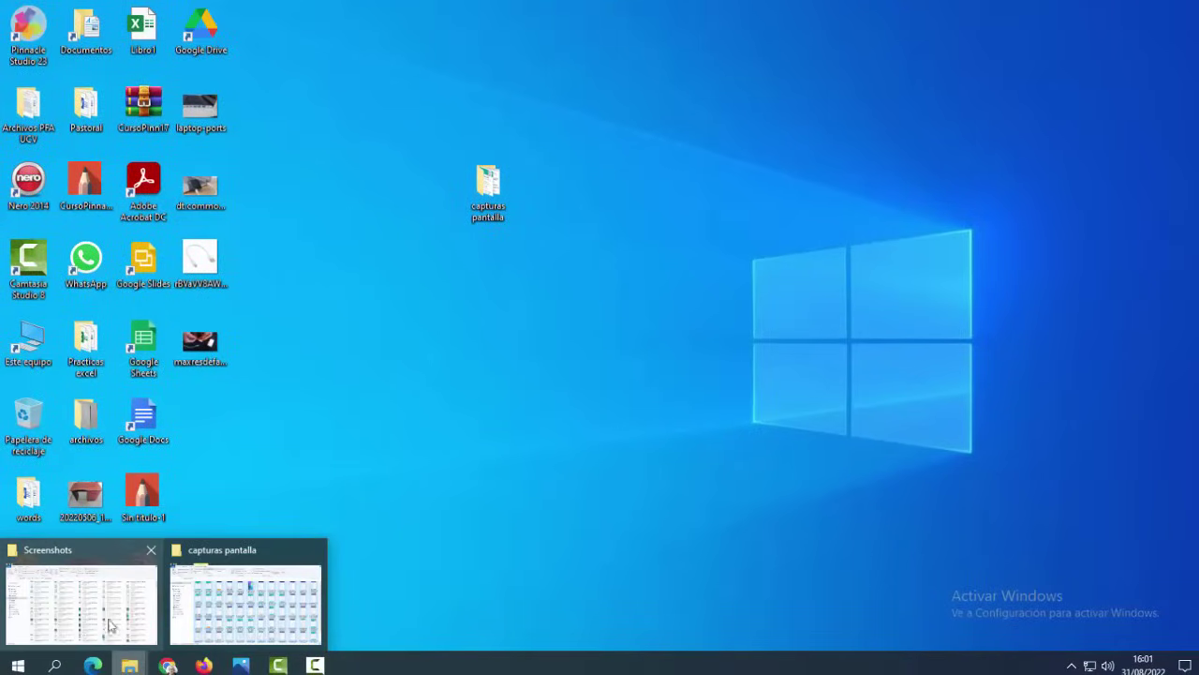
left_click(89, 569)
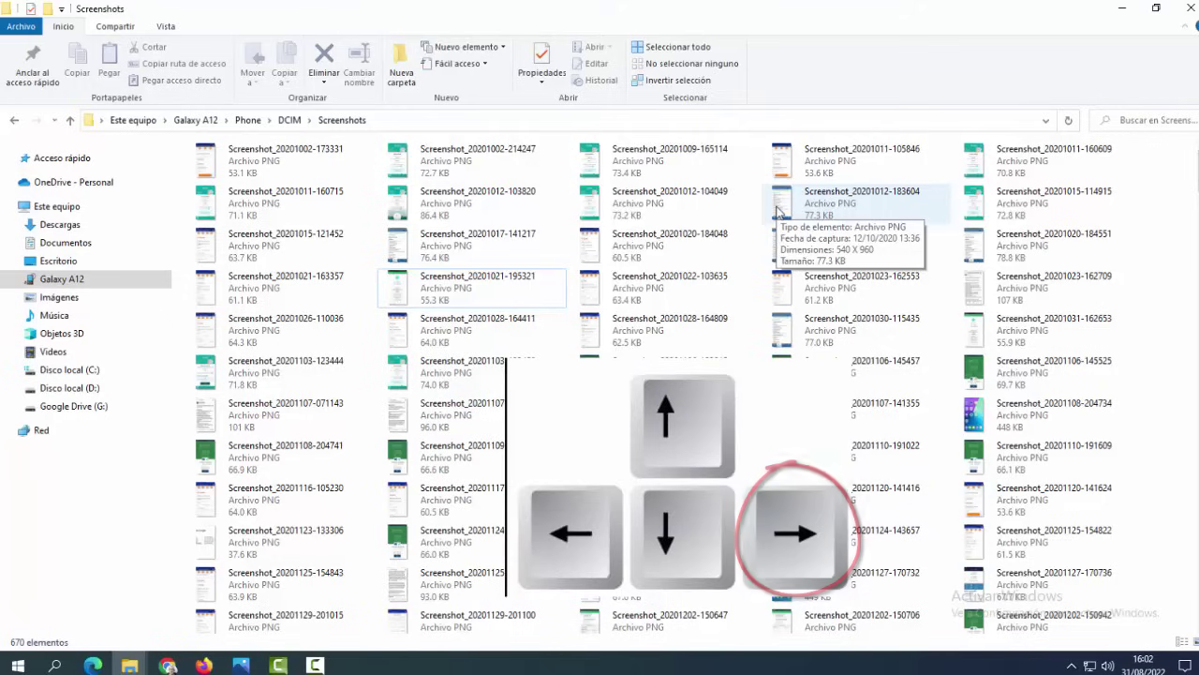
key("super+Right")
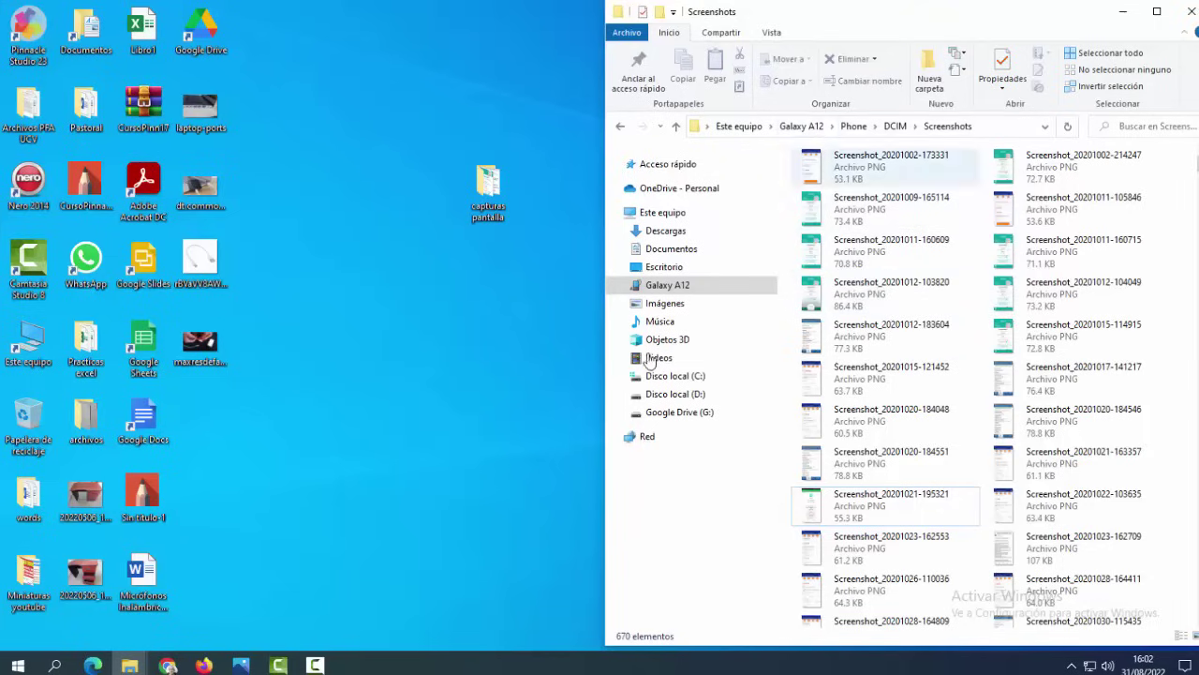
- Restore the "capturas pantalla" window and snap it to the left half of the desktop, beside the phone's Screenshots window
mouse_move(131, 665)
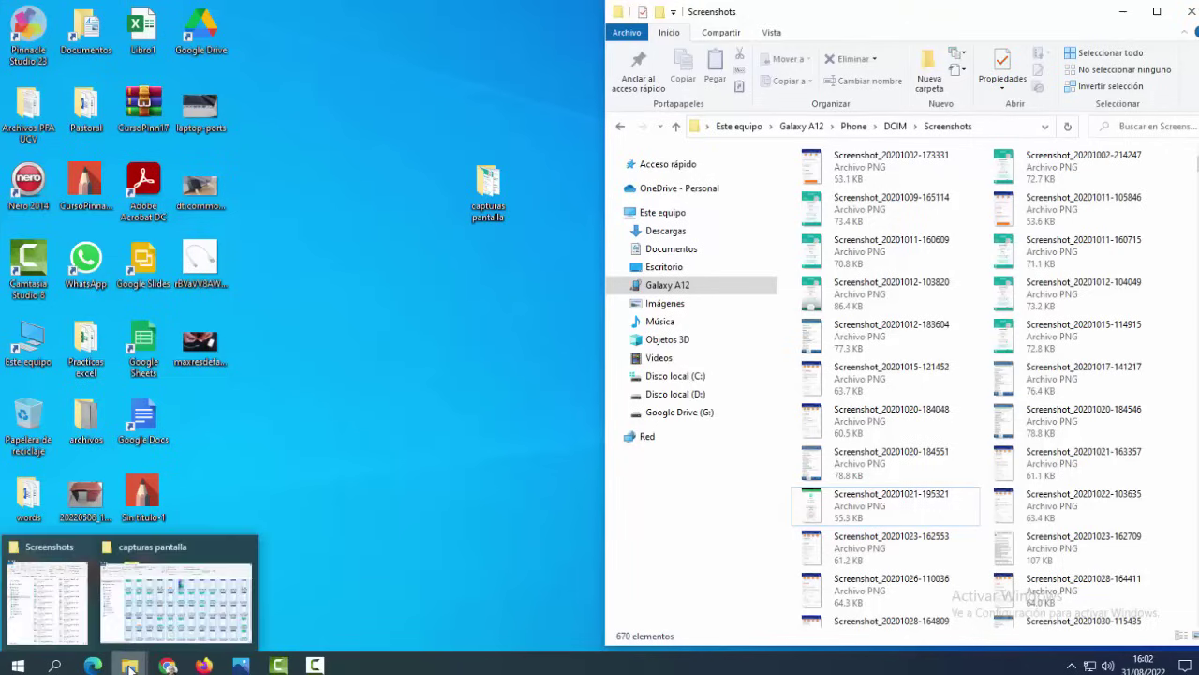
left_click(171, 625)
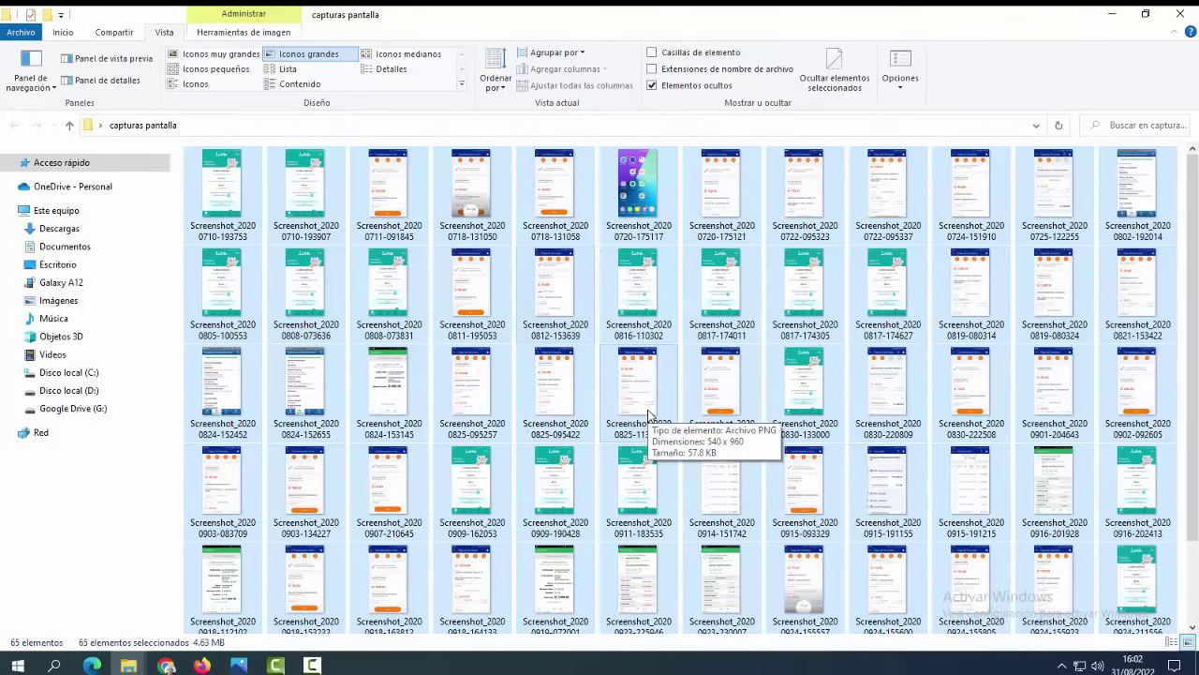
key("super+Left")
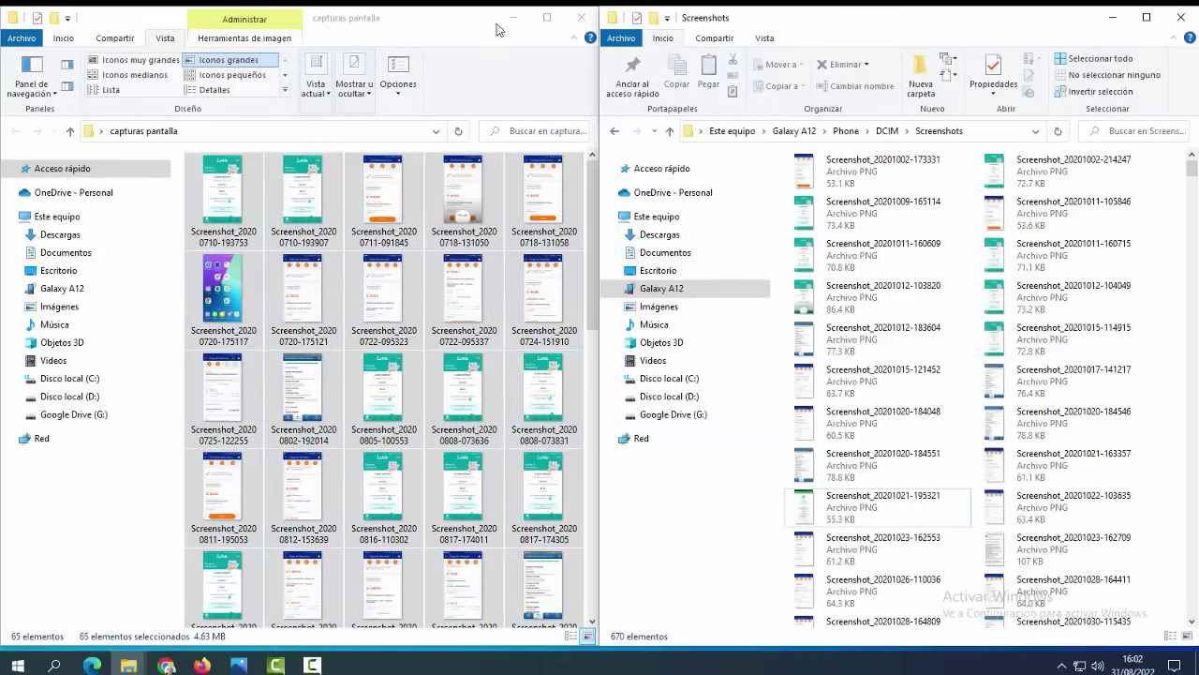
left_click(829, 34)
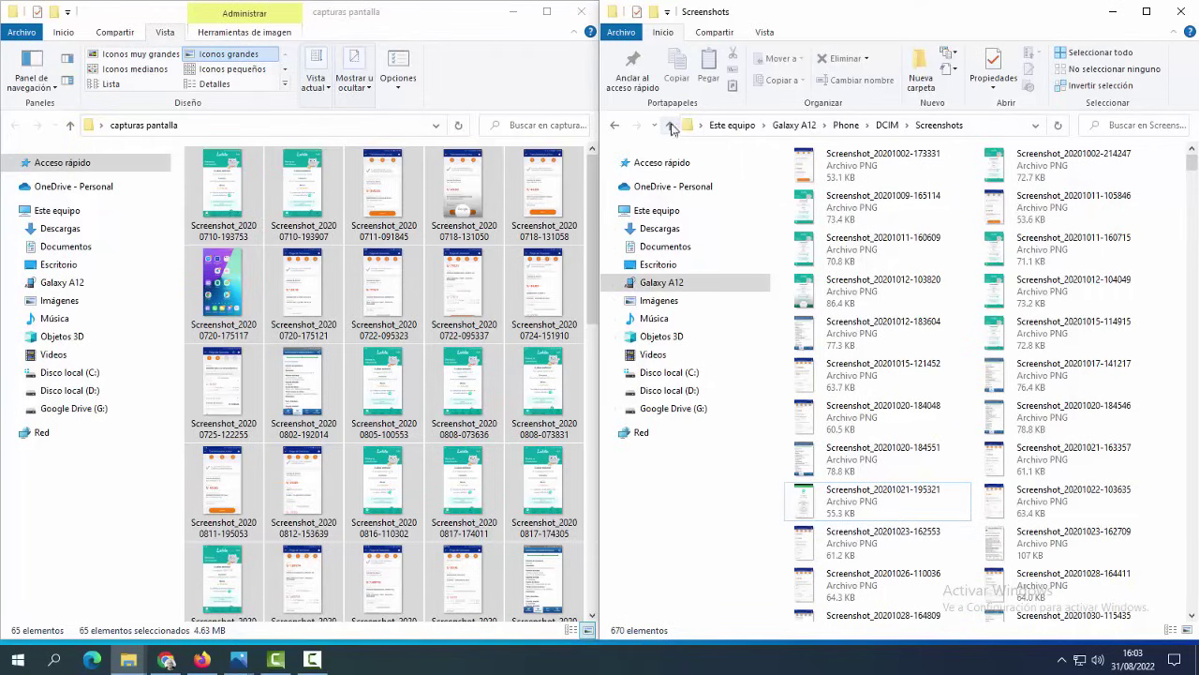
- Go back to the phone's DCIM folder, open its Camera folder and look through the photos
left_click(616, 129)
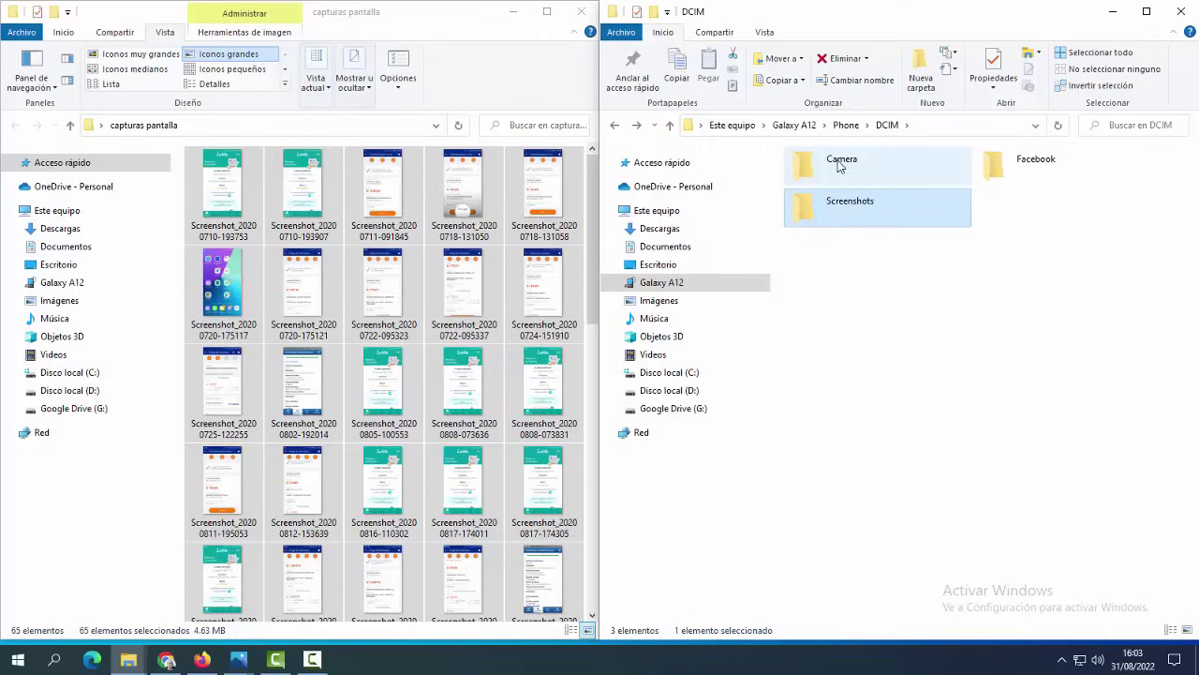
double_click(838, 165)
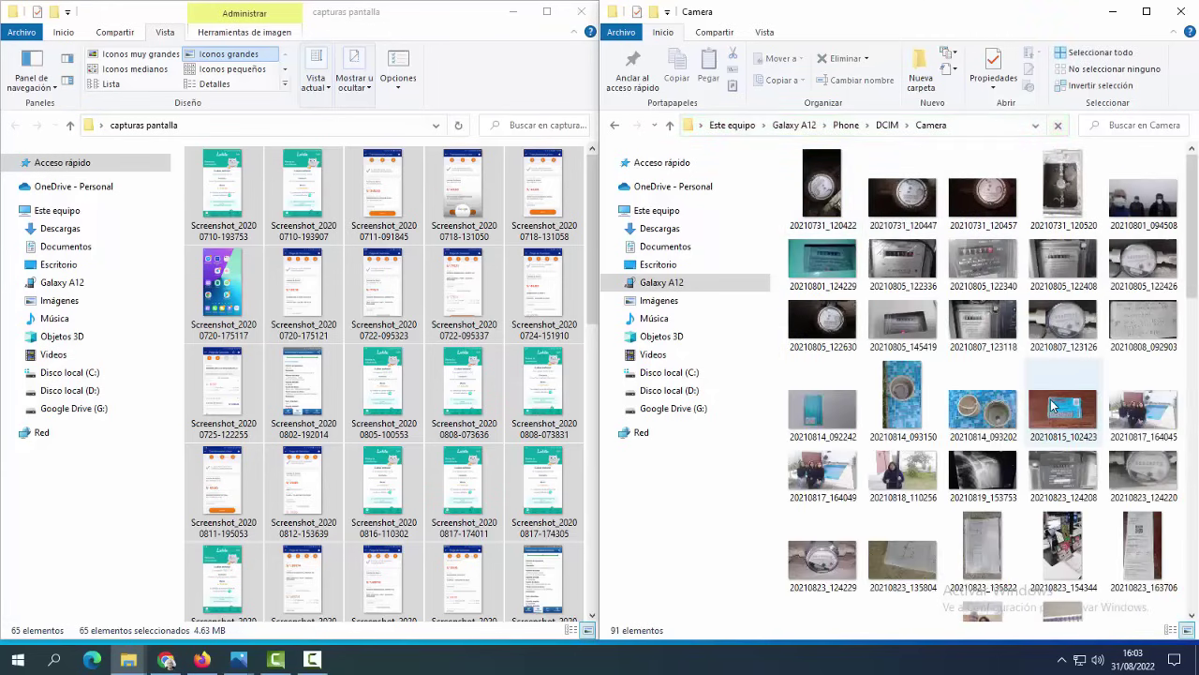
left_click_drag(1195, 263, 991, 231)
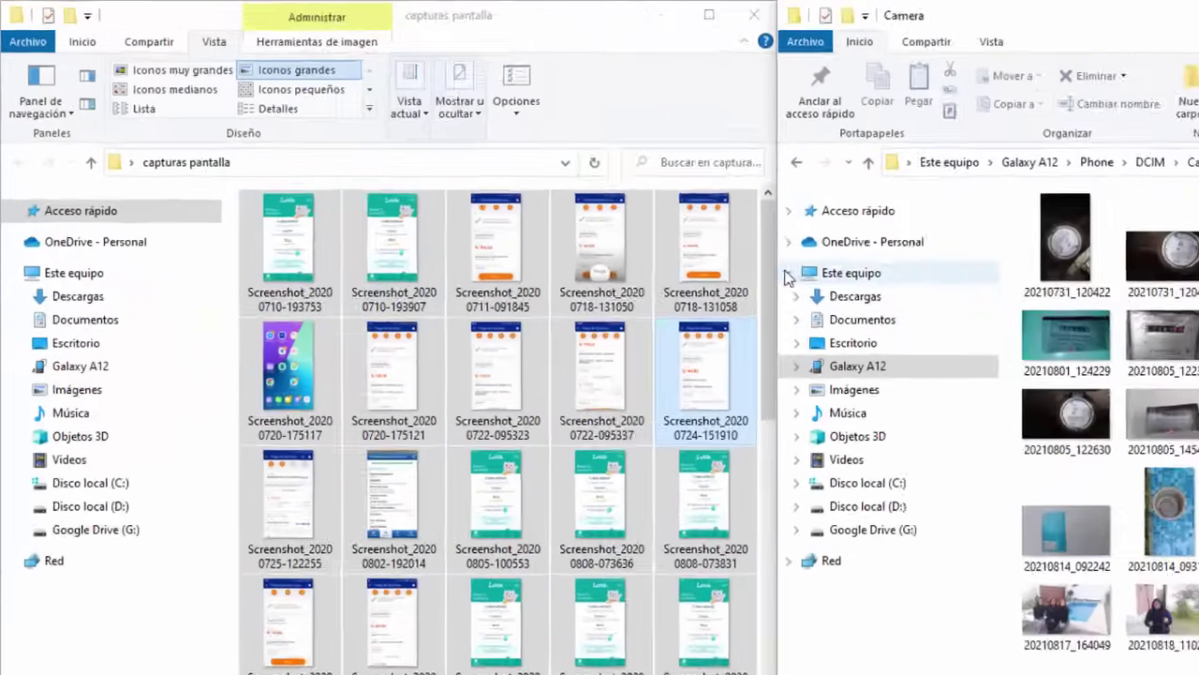
- Create a folder named "imagenes celular" inside "capturas pantalla" and open it
left_click_drag(651, 223, 651, 538)
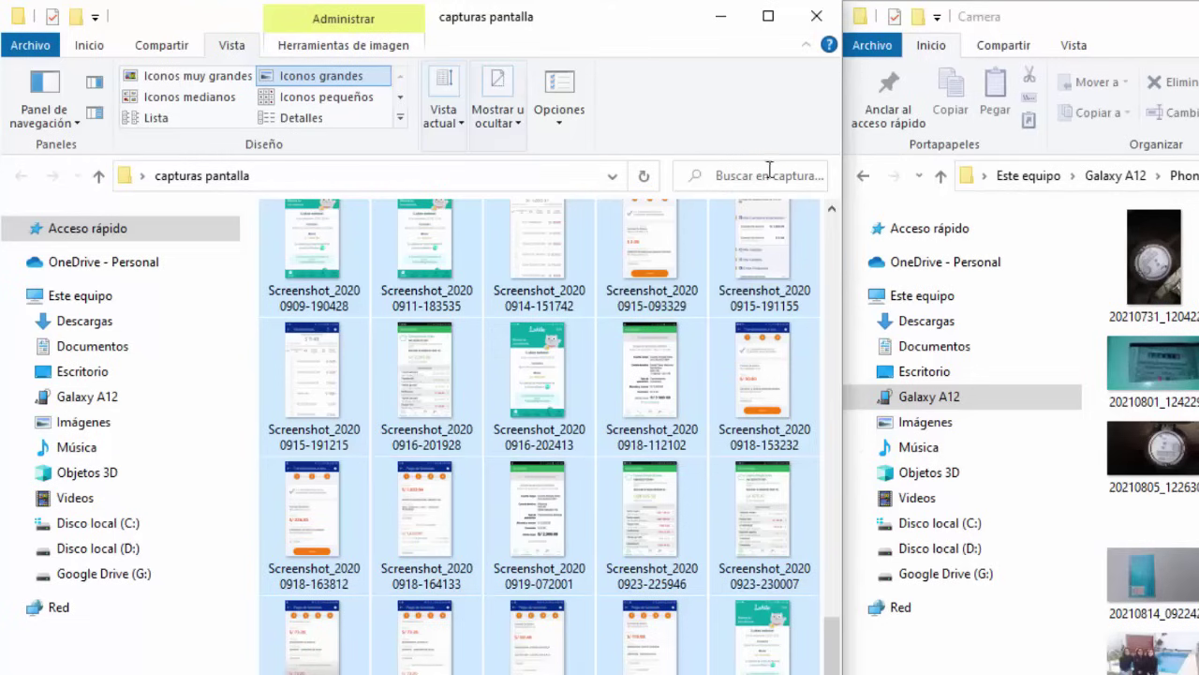
scroll(525, 464, "up", 10)
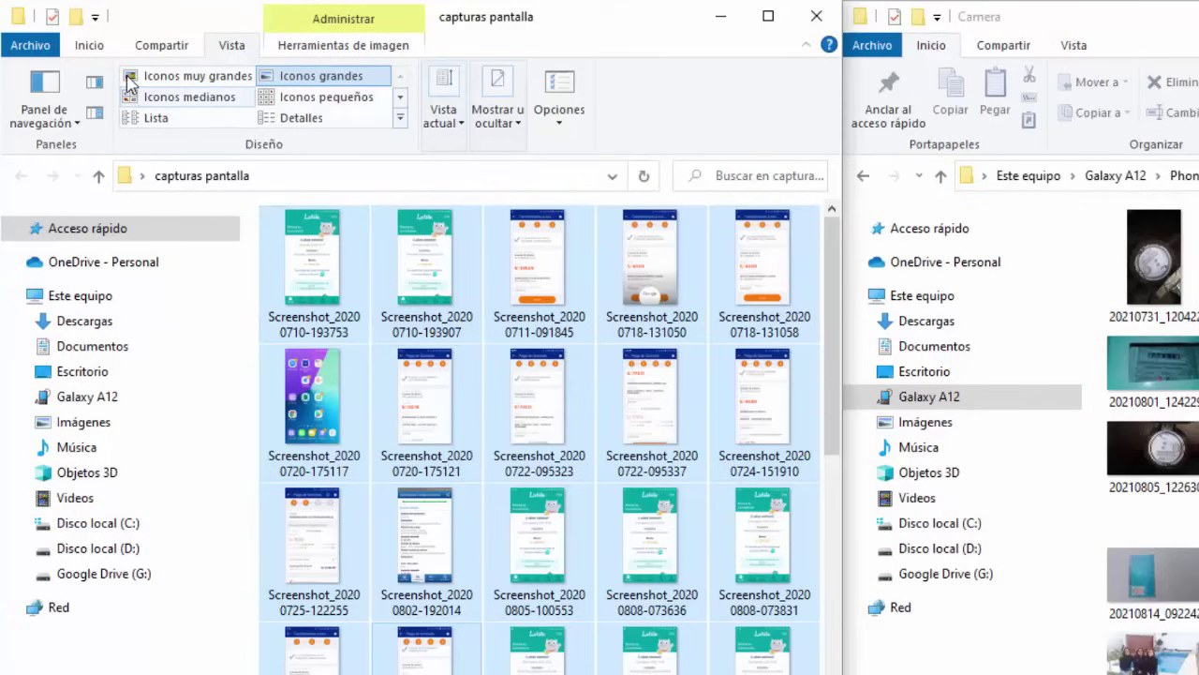
left_click(90, 47)
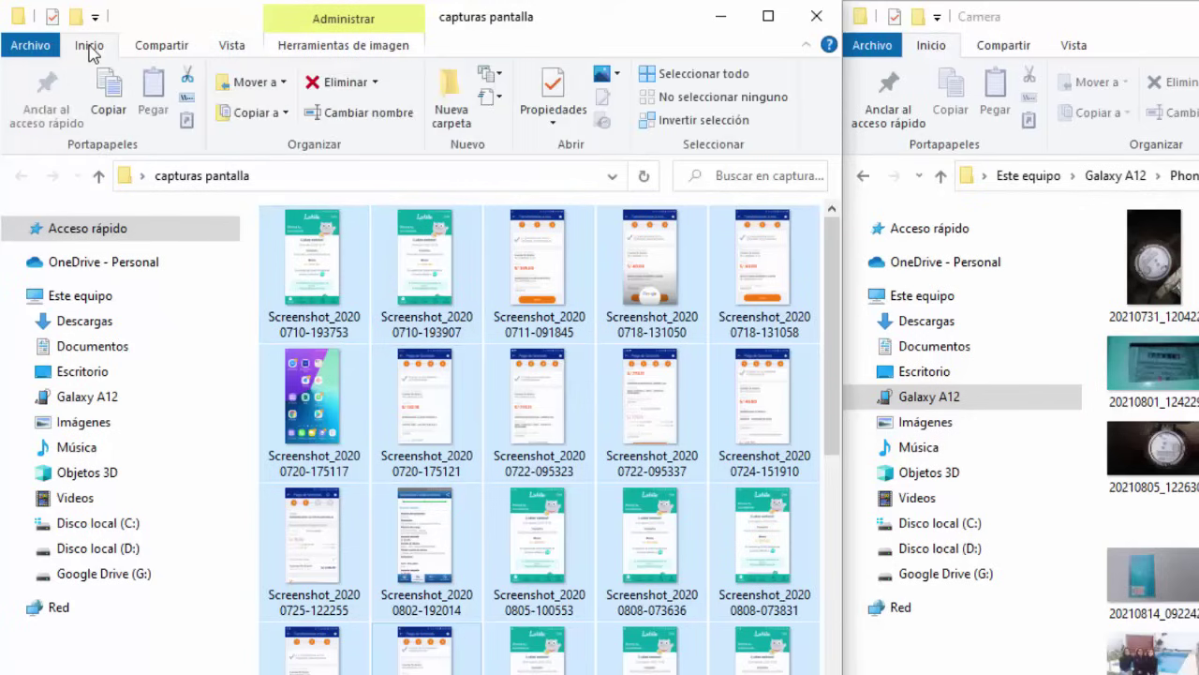
left_click(452, 98)
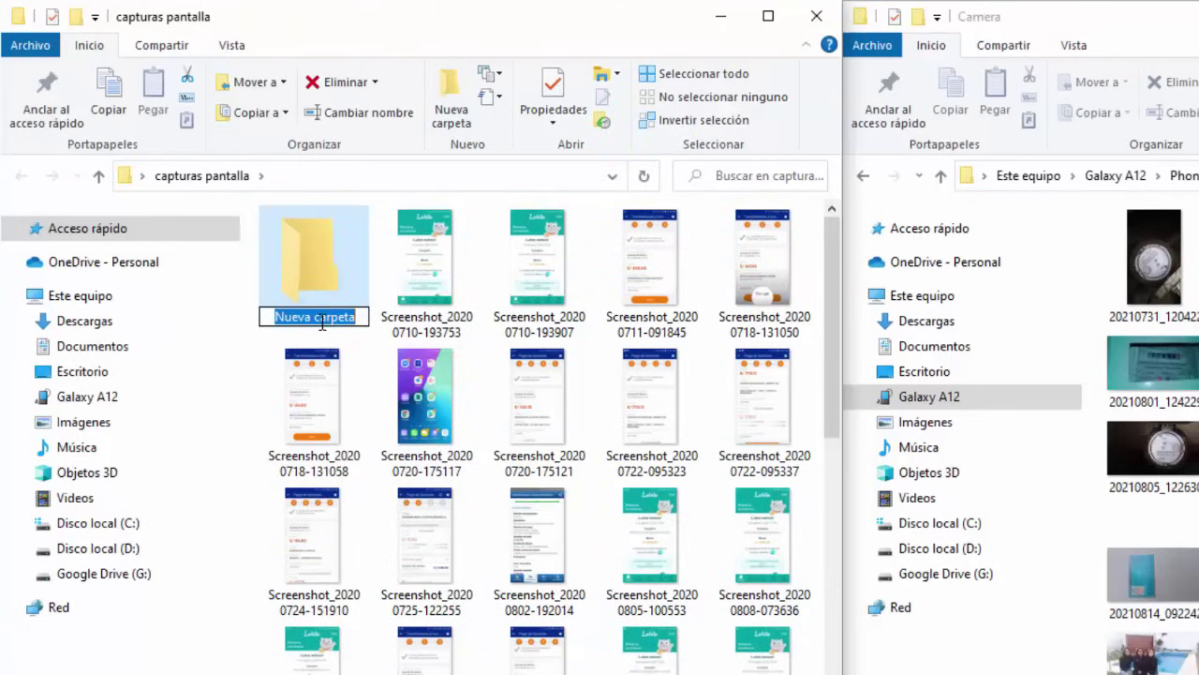
type("imagenes celular")
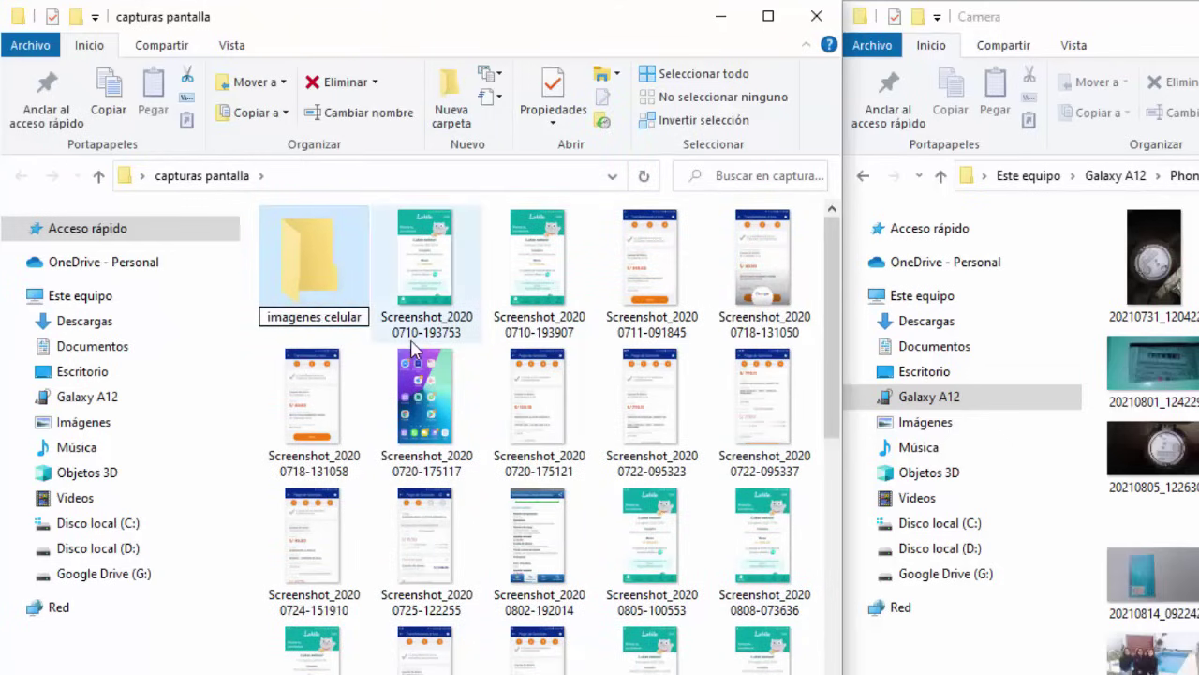
left_click(312, 269)
double_click(309, 254)
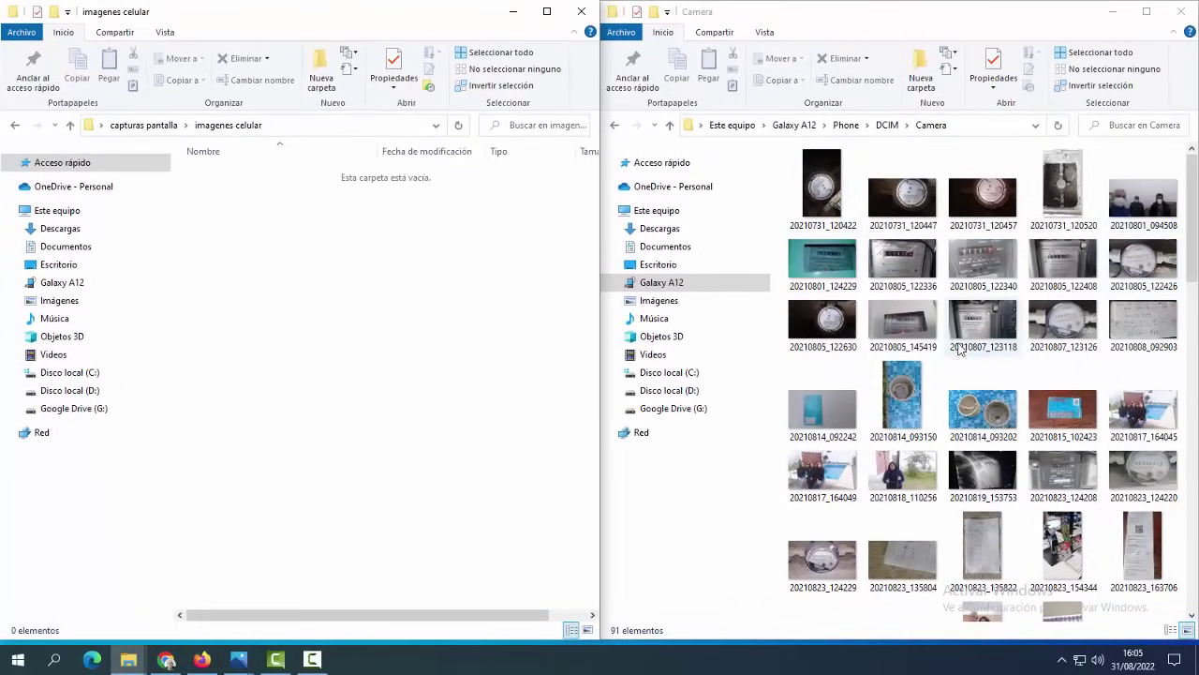
- Select all files in the phone's Camera folder and cut them
left_click_drag(1191, 187, 1191, 529)
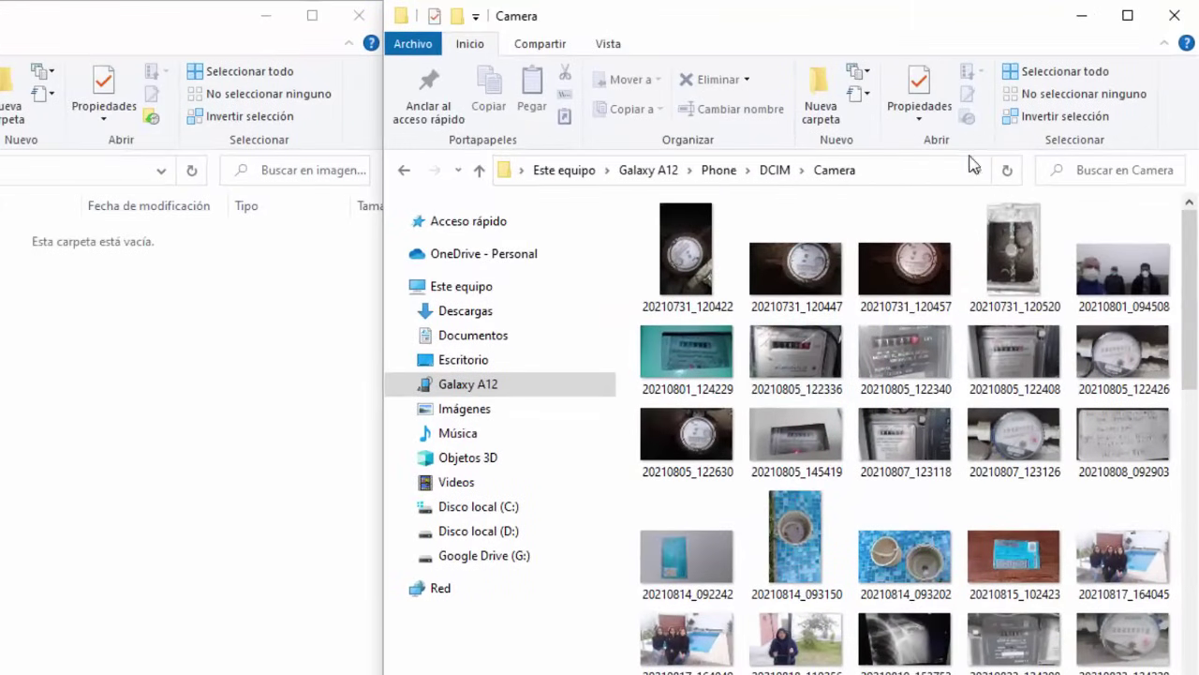
left_click(1043, 74)
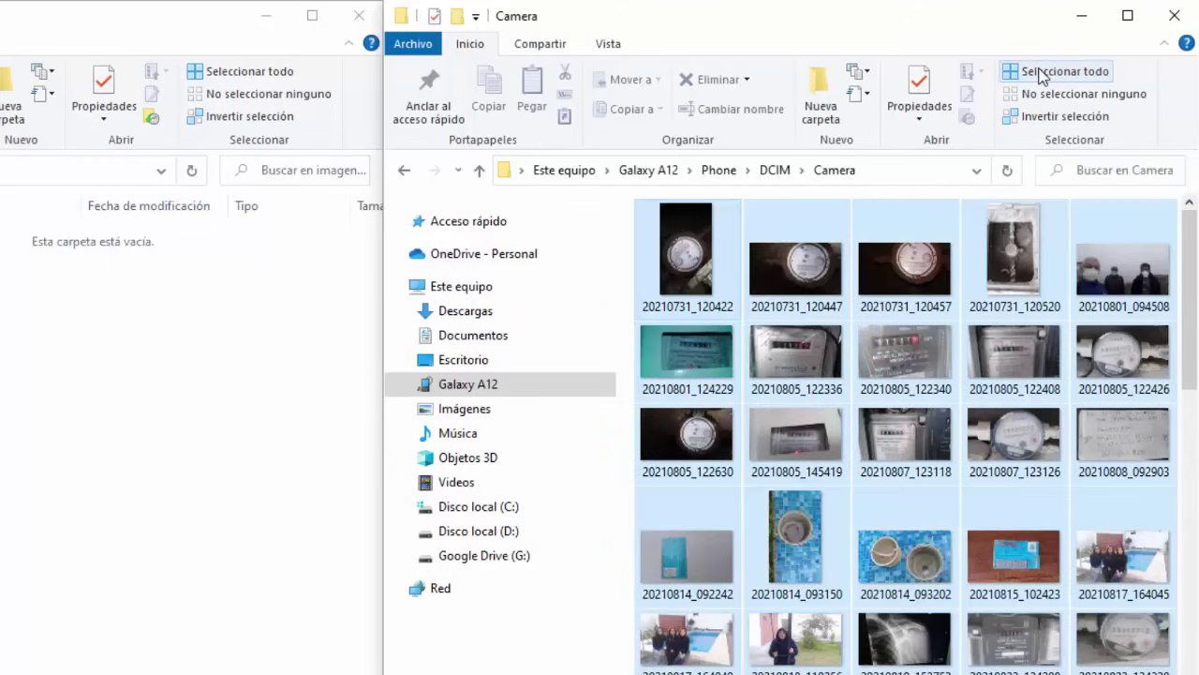
left_click_drag(1188, 242, 974, 281)
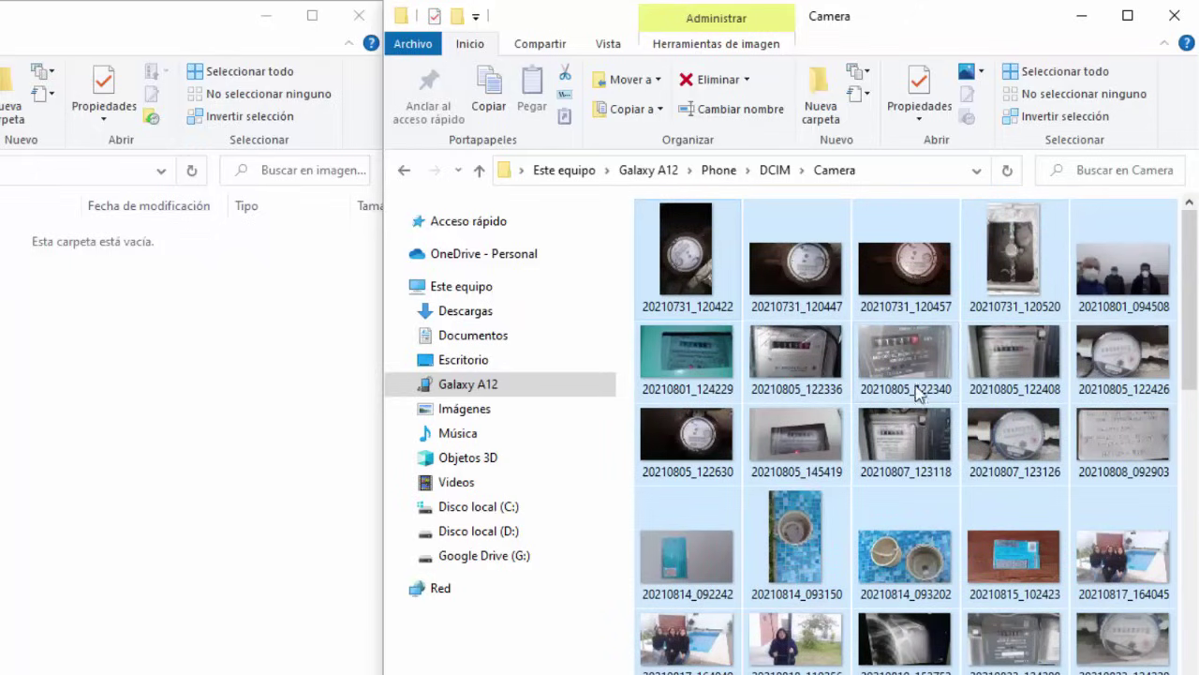
left_click(565, 76)
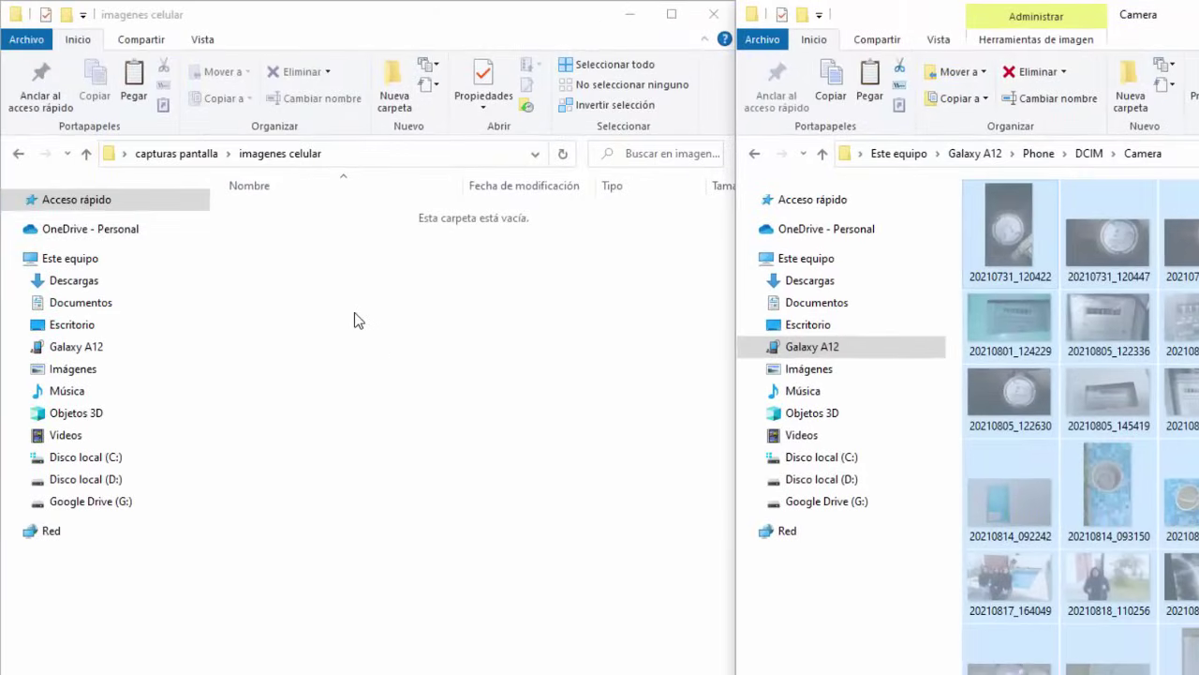
- Paste the cut Camera files into the "imagenes celular" folder
left_click(399, 315)
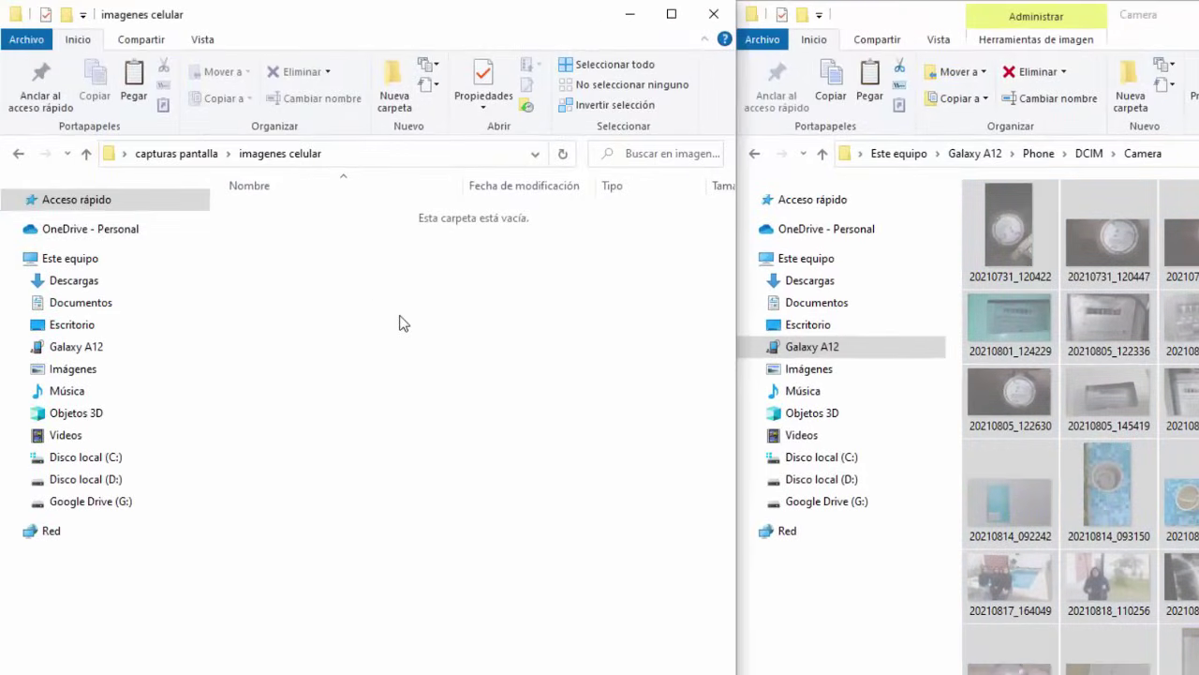
right_click(400, 323)
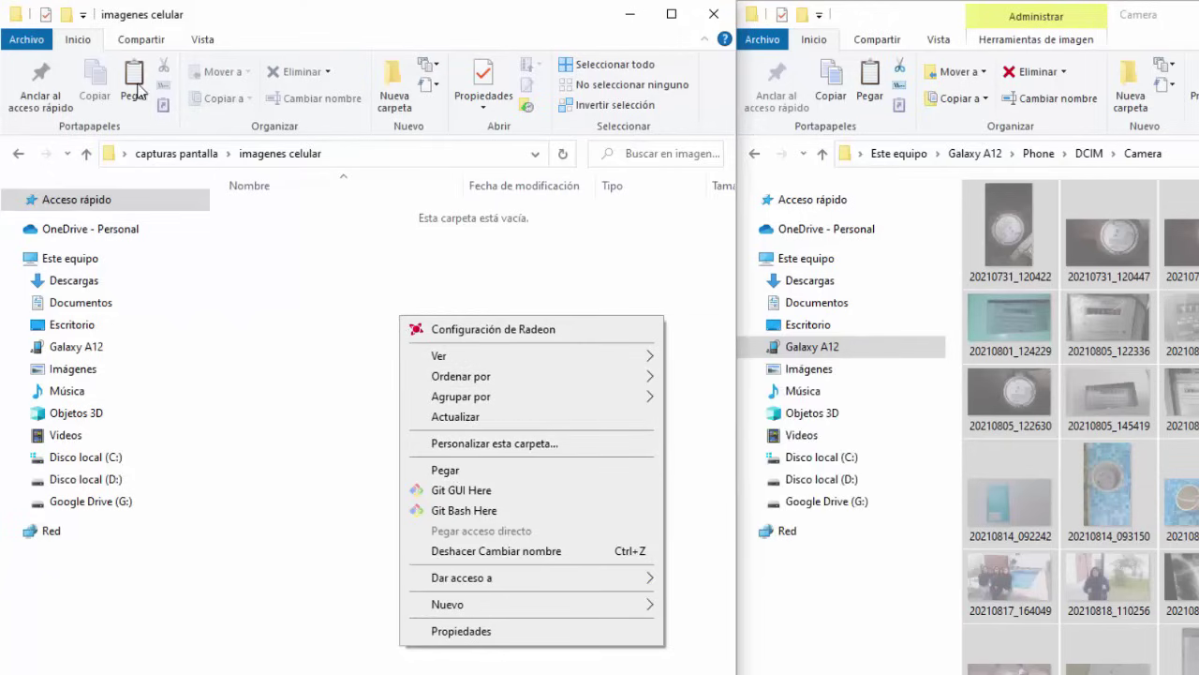
left_click(449, 475)
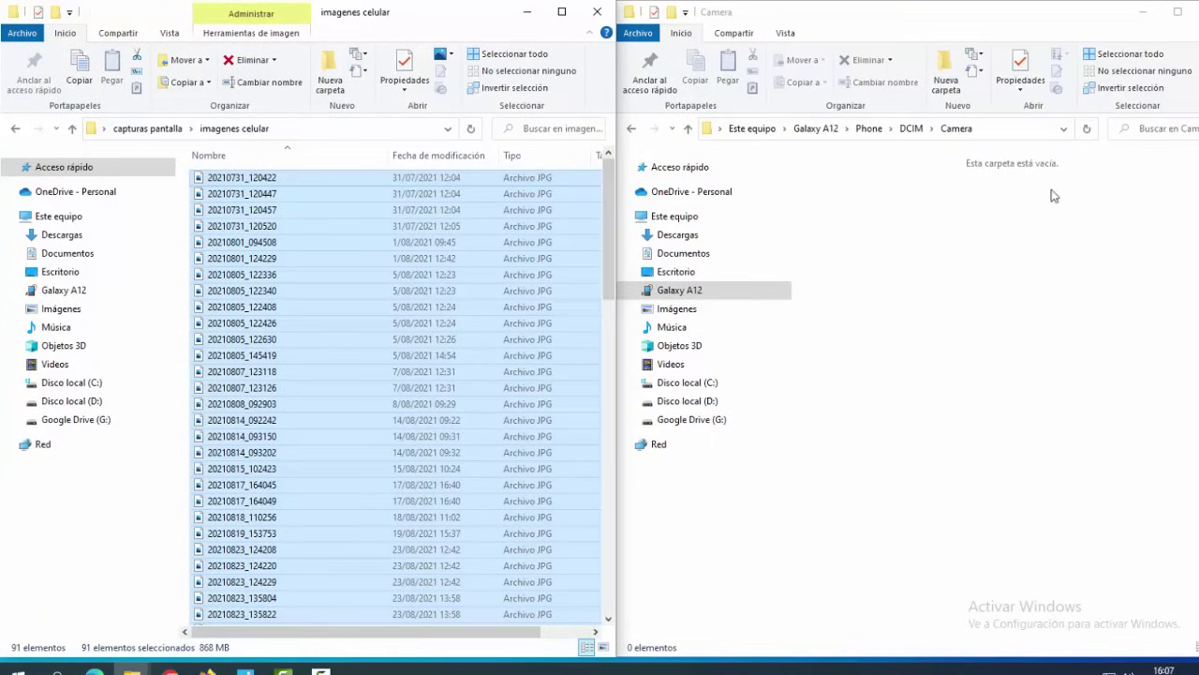
- Minimize the "imagenes celular" window, maximize the phone's Camera window and go back to the Galaxy A12 storage overview
left_click(528, 13)
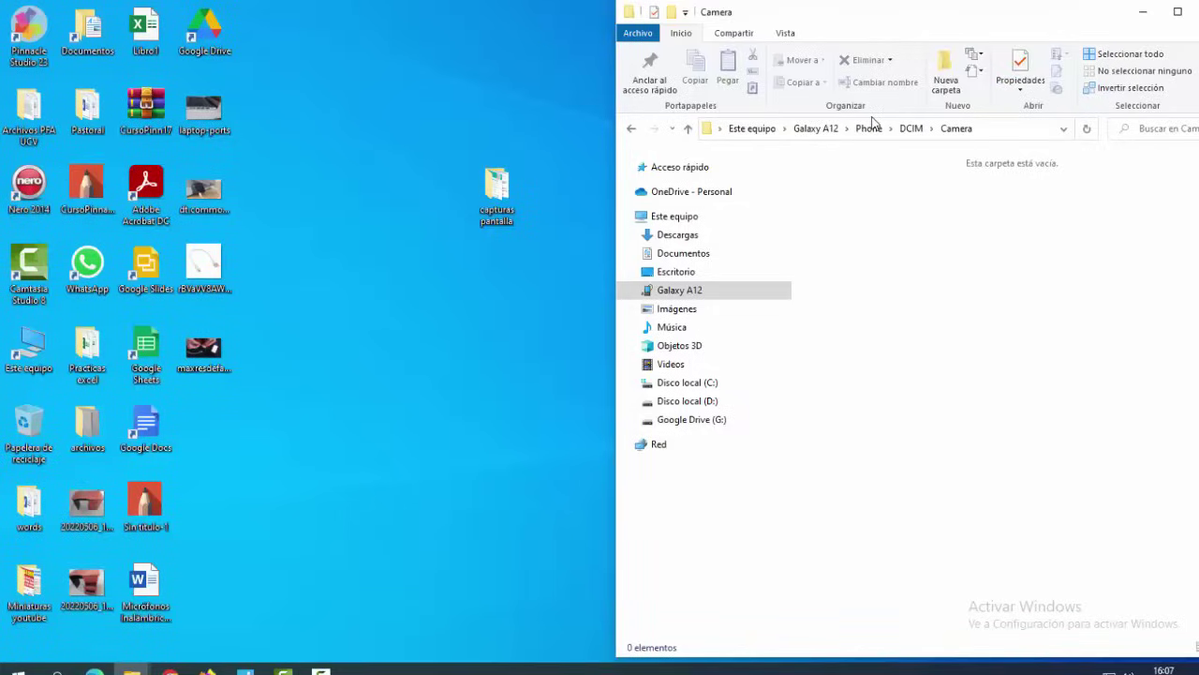
left_click(1179, 12)
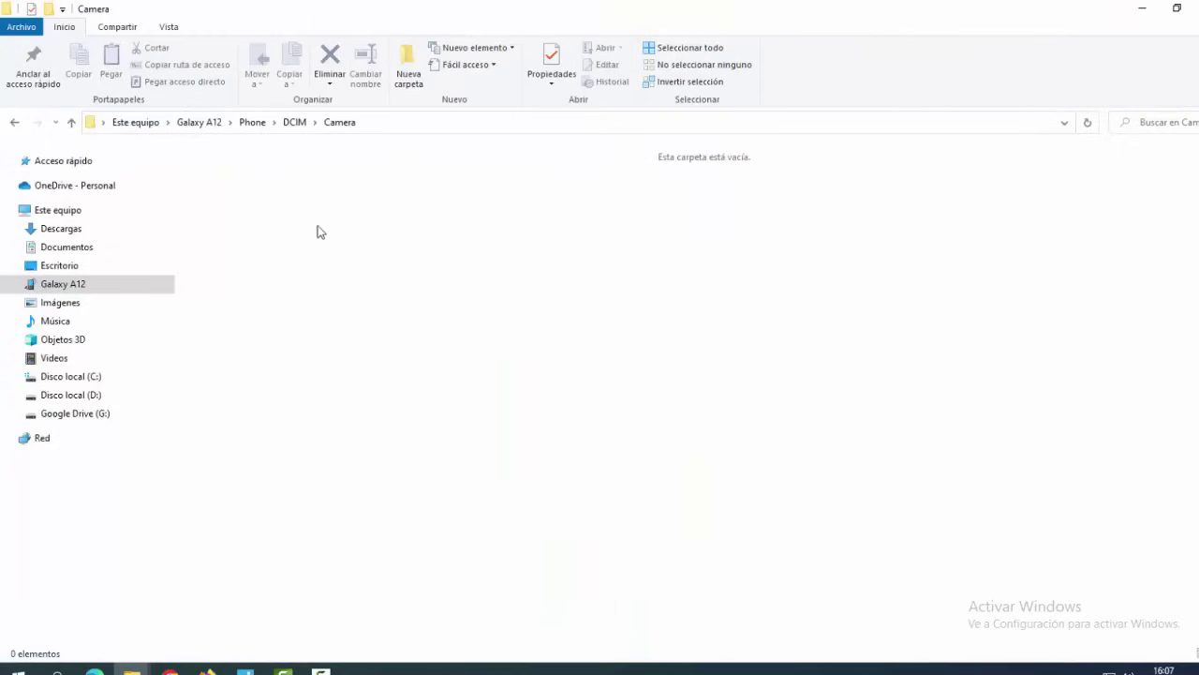
left_click(15, 125)
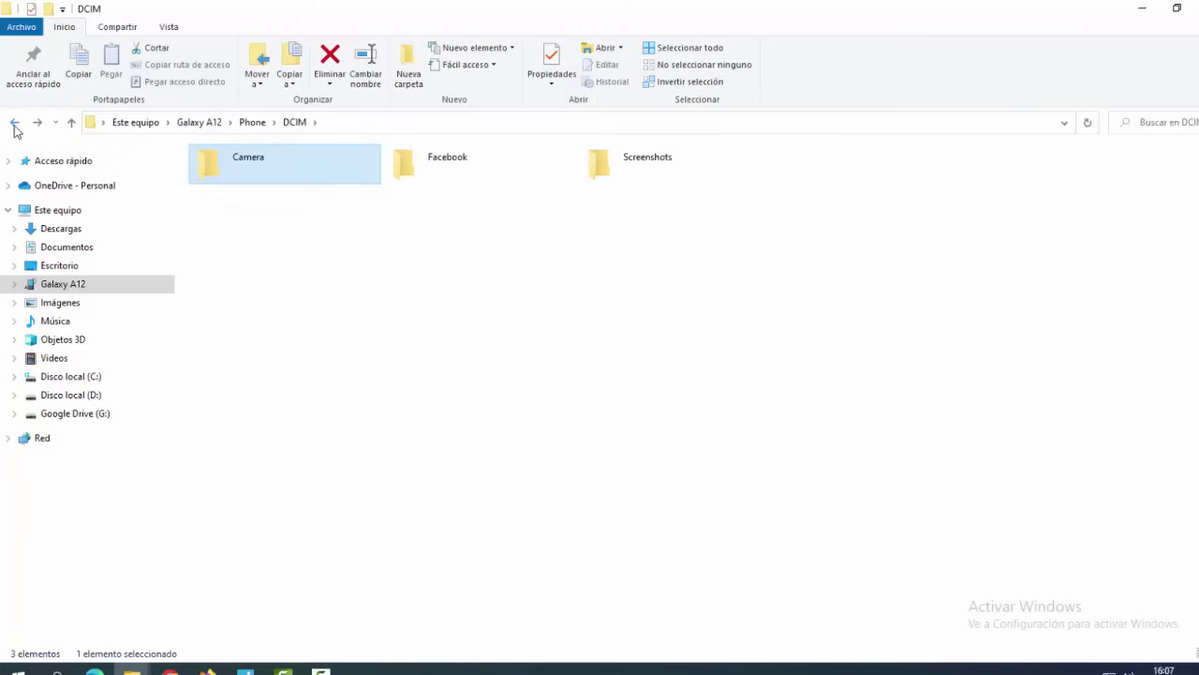
left_click(15, 124)
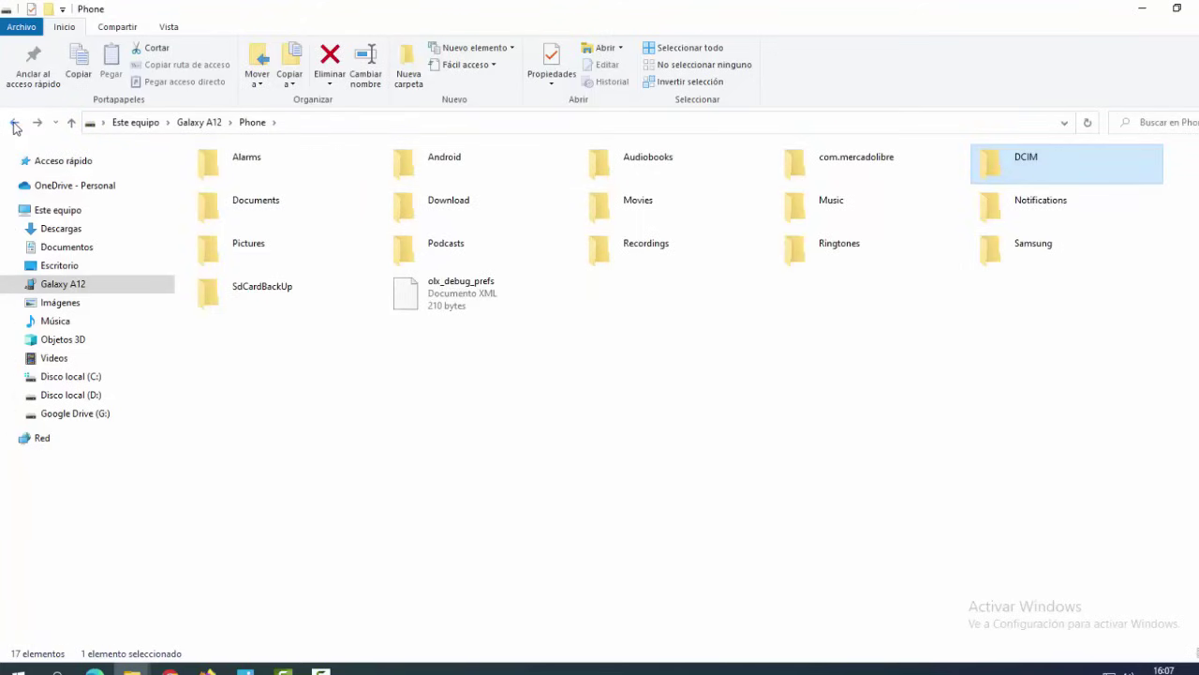
left_click(15, 124)
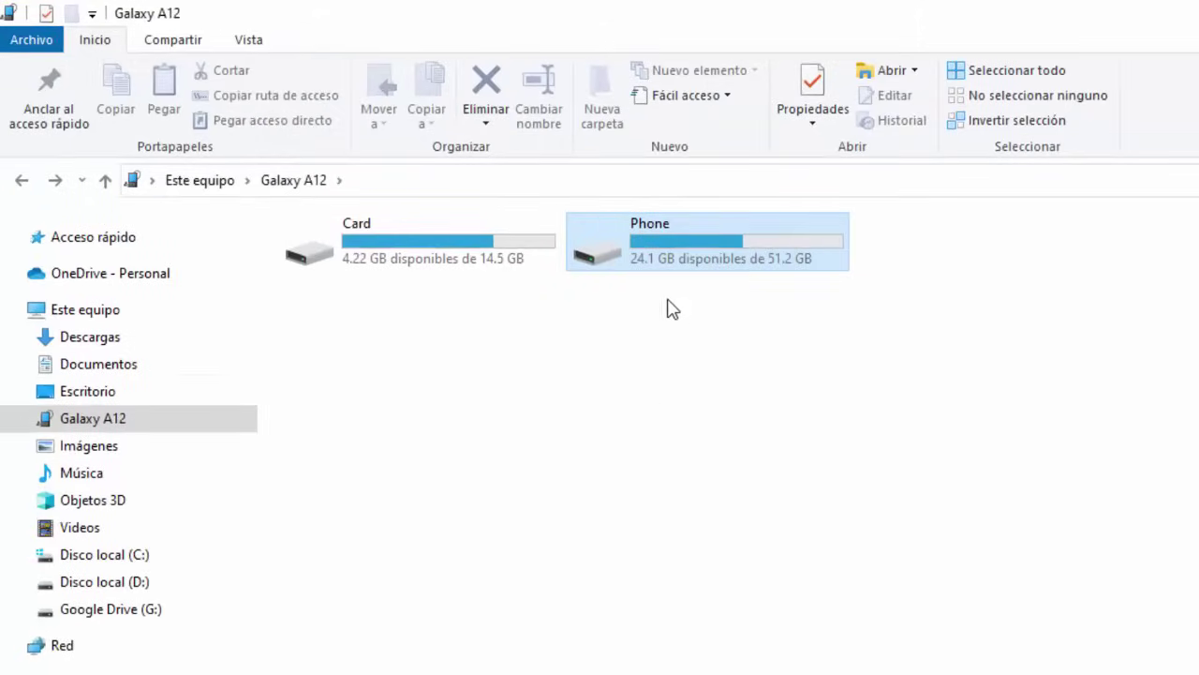
- Open the Download folder in the phone's internal storage (Phone), select all its files and cut them
double_click(622, 247)
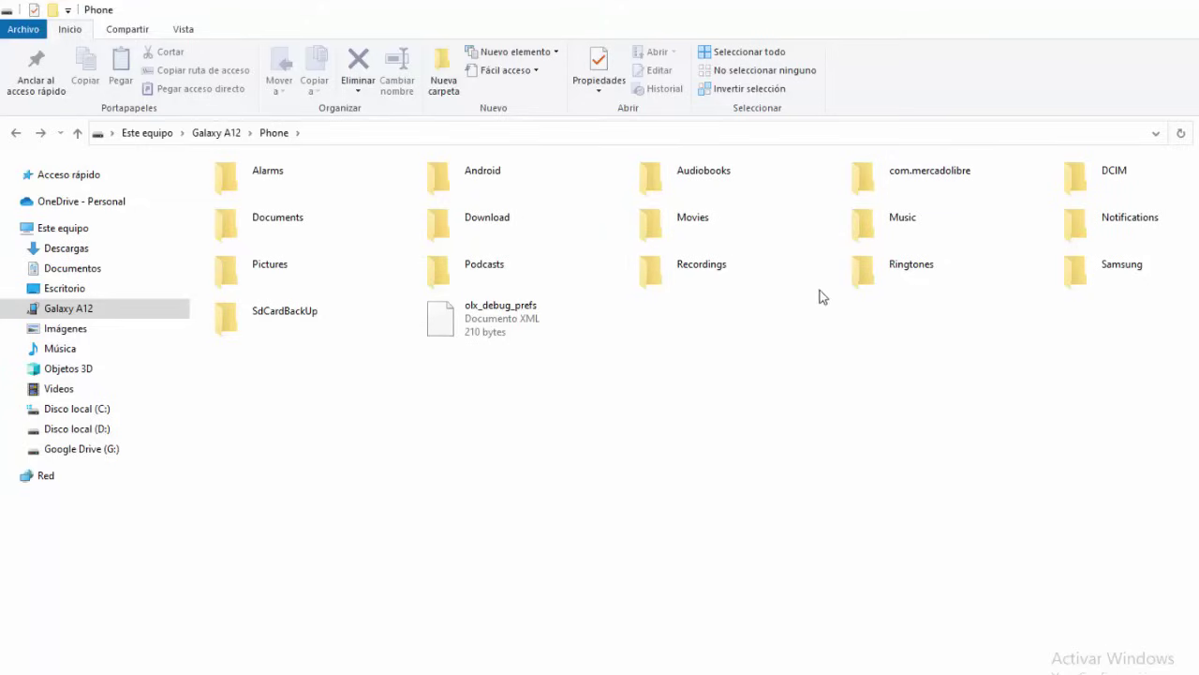
double_click(460, 232)
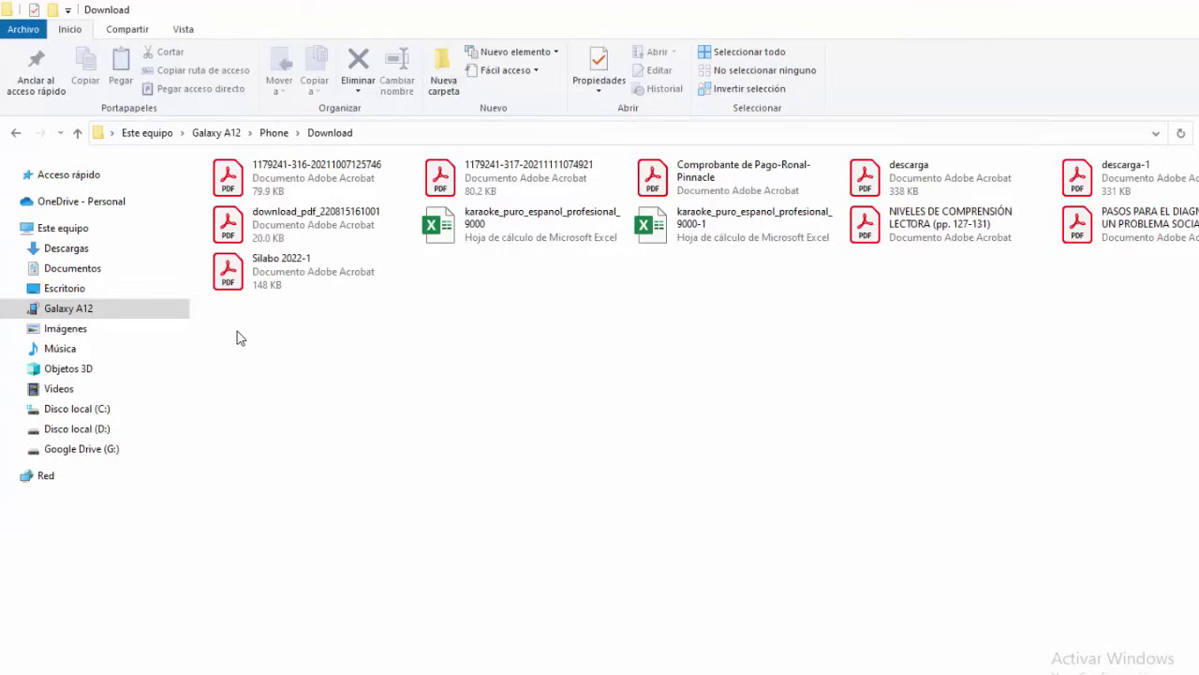
left_click(743, 52)
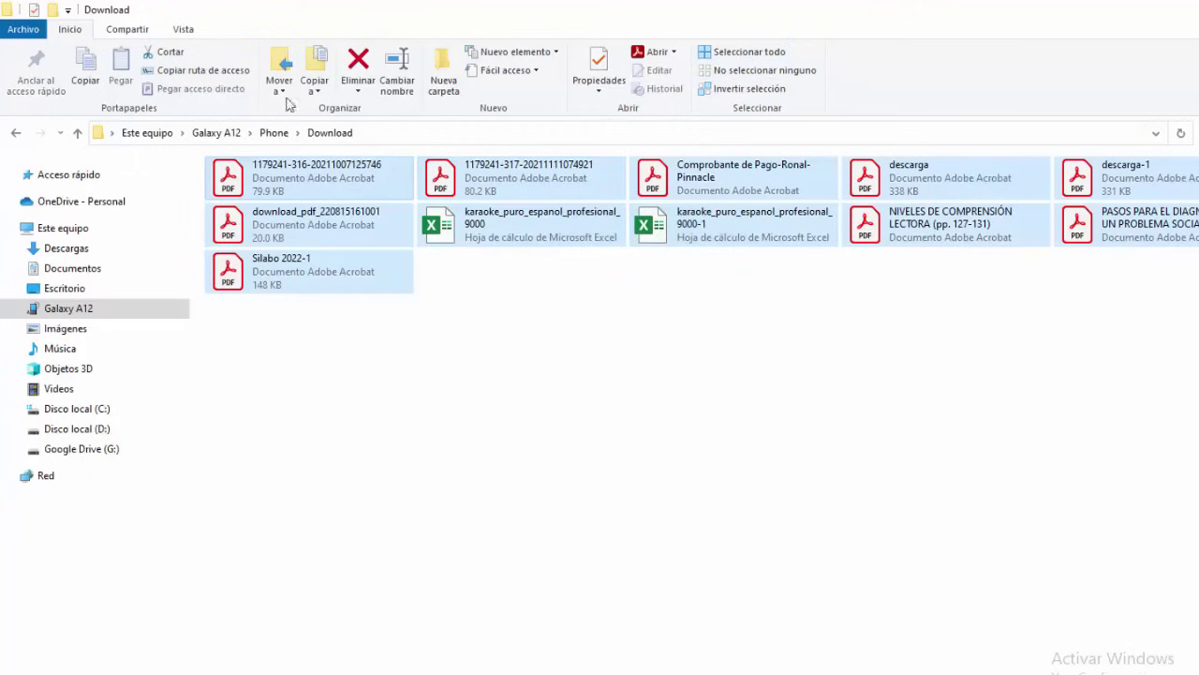
left_click(169, 52)
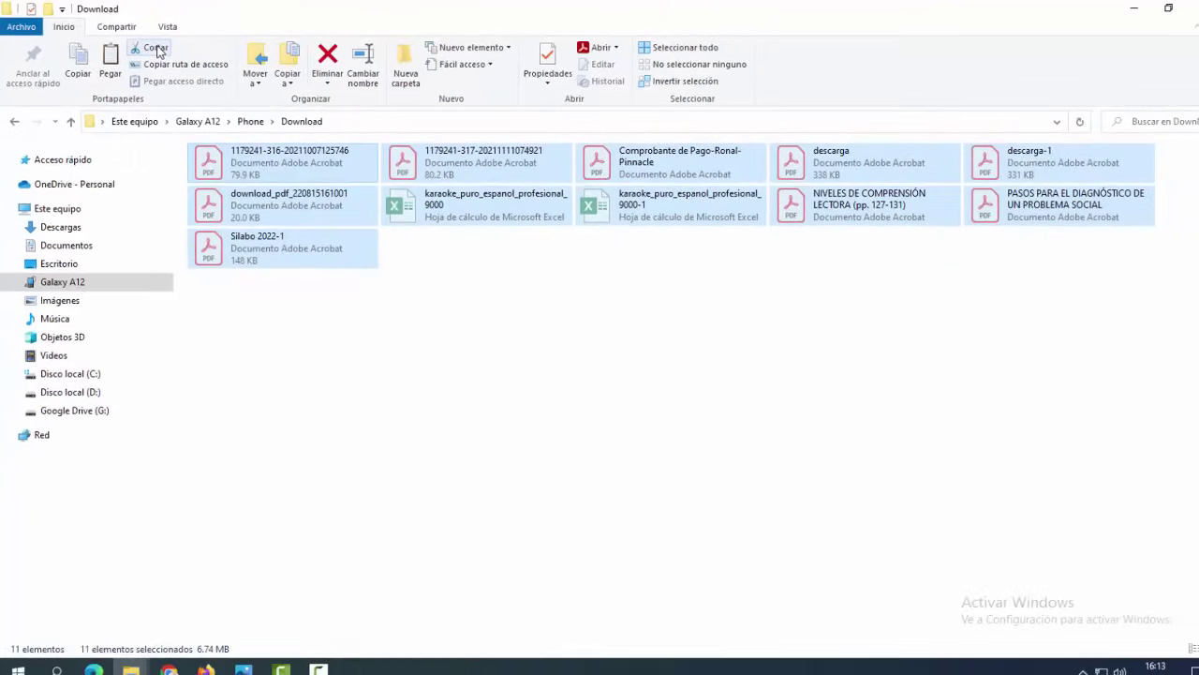
- Snap the phone's Download window to the right half of the desktop and restore the "imagenes celular" window beside it
key("super+Right")
mouse_move(131, 668)
left_click(169, 614)
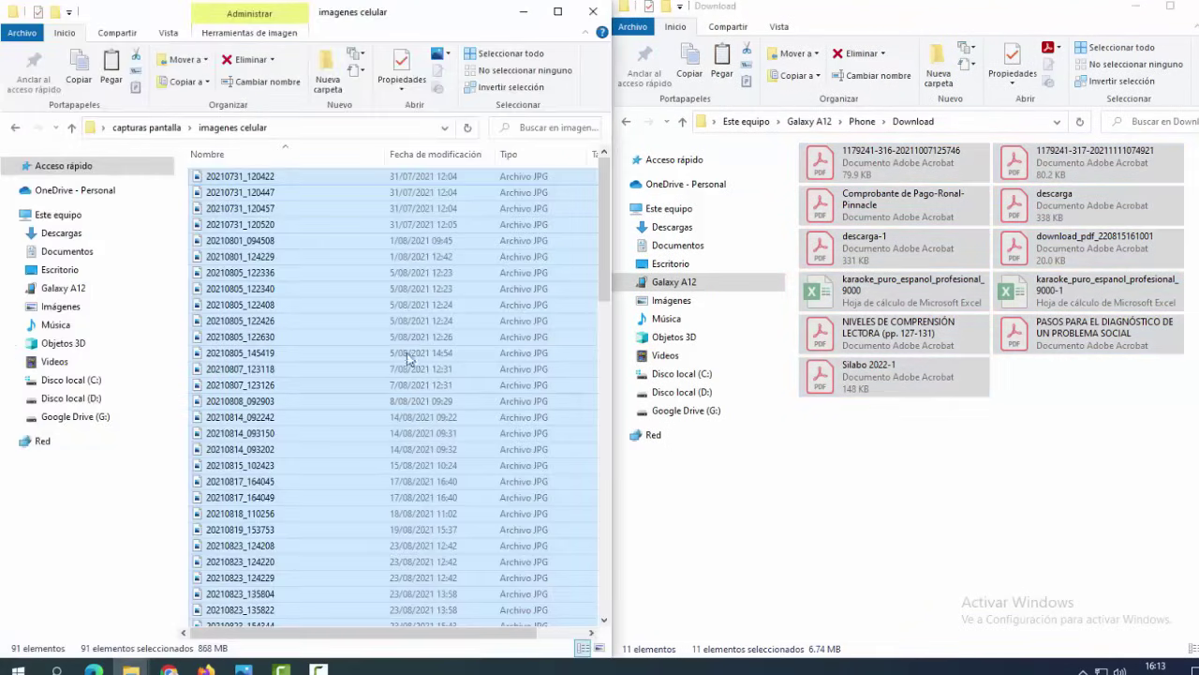
- Go back to "capturas pantalla" and create a folder named "descargas" in it
left_click(14, 129)
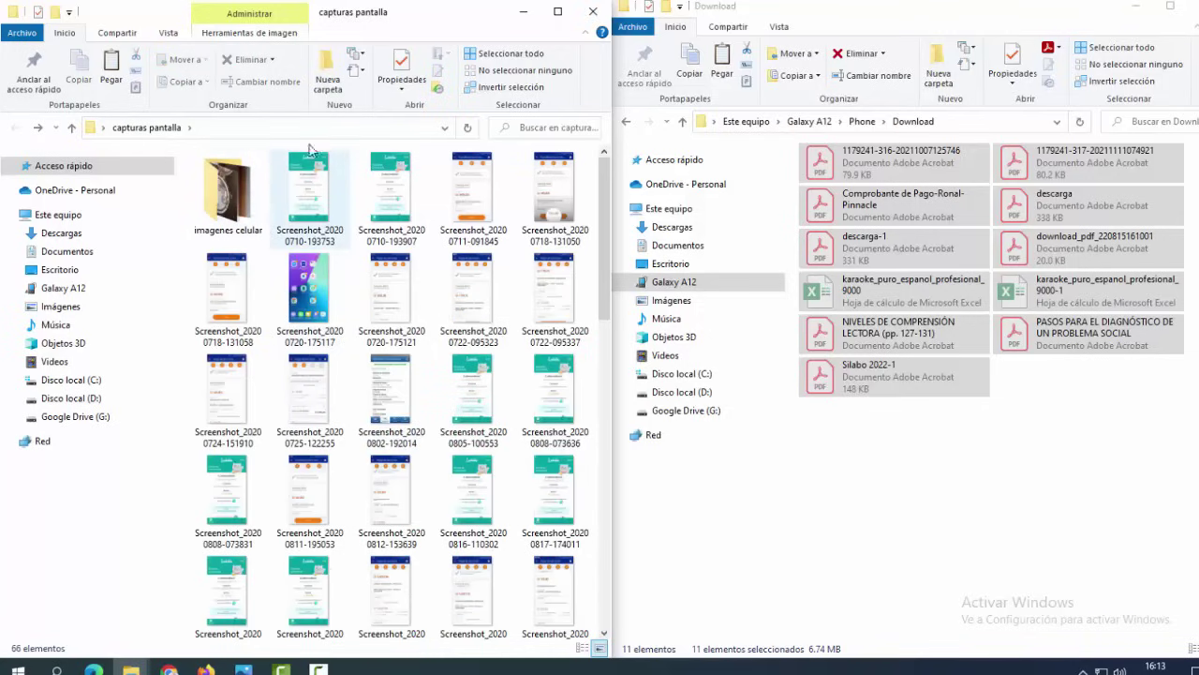
left_click(327, 70)
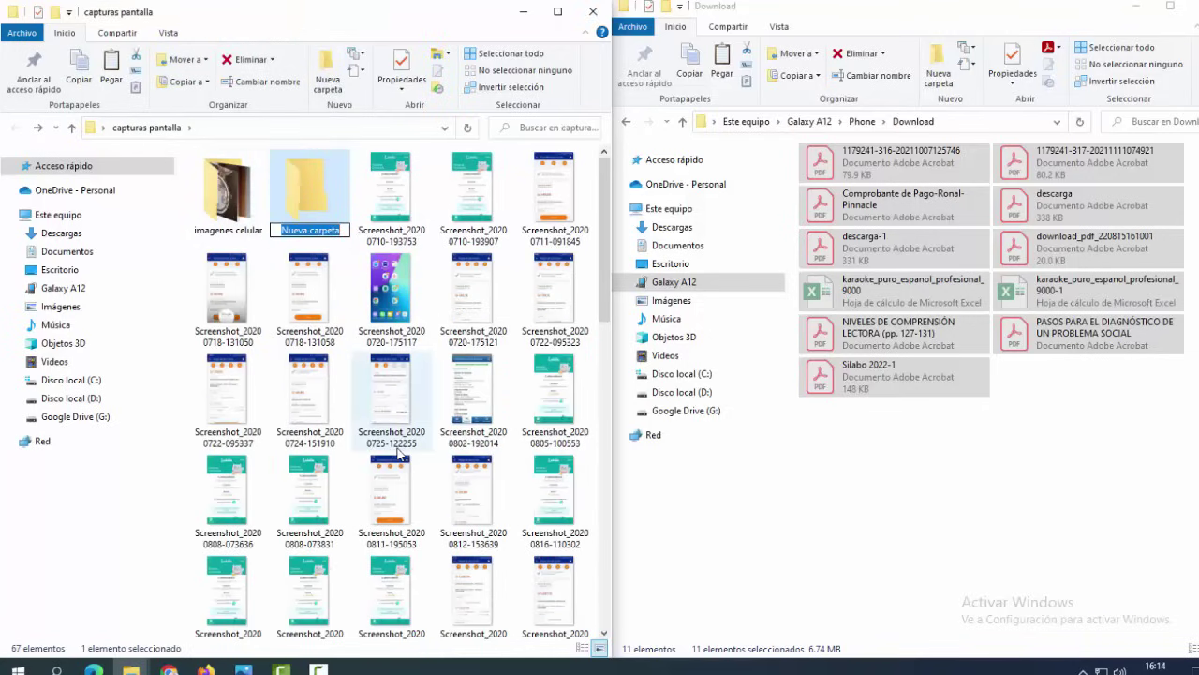
type("descargas")
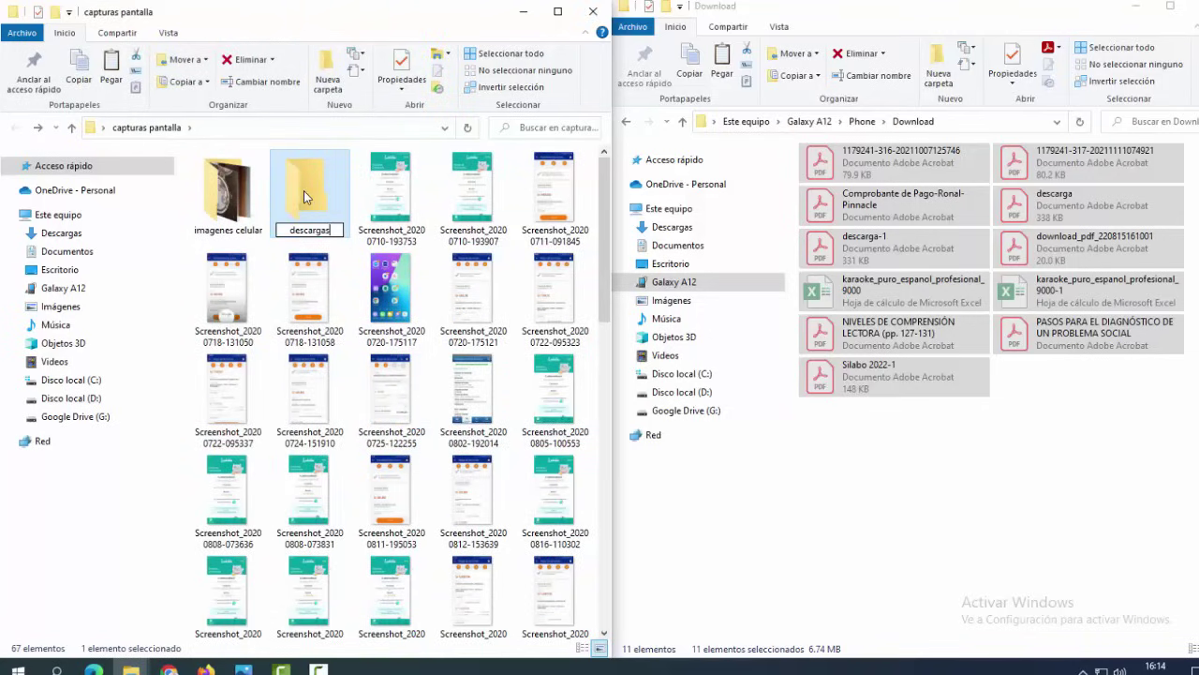
key("Return")
- Open the new "descargas" folder and paste the files cut from the phone's Download folder into it
double_click(303, 190)
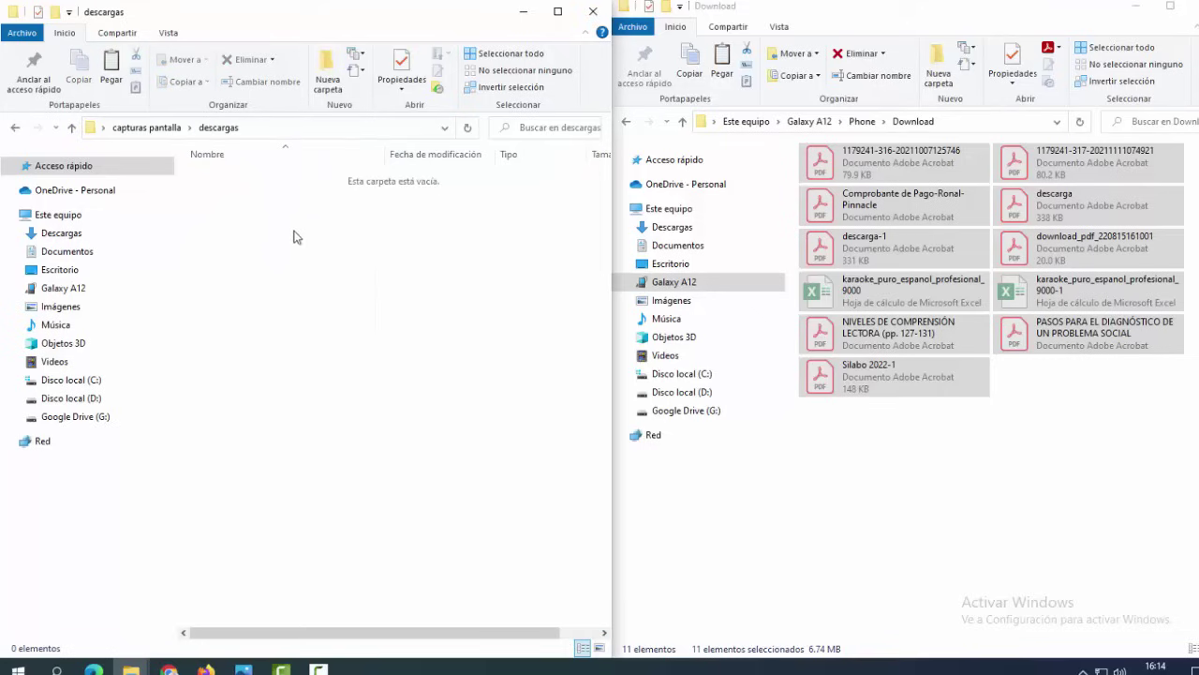
right_click(272, 271)
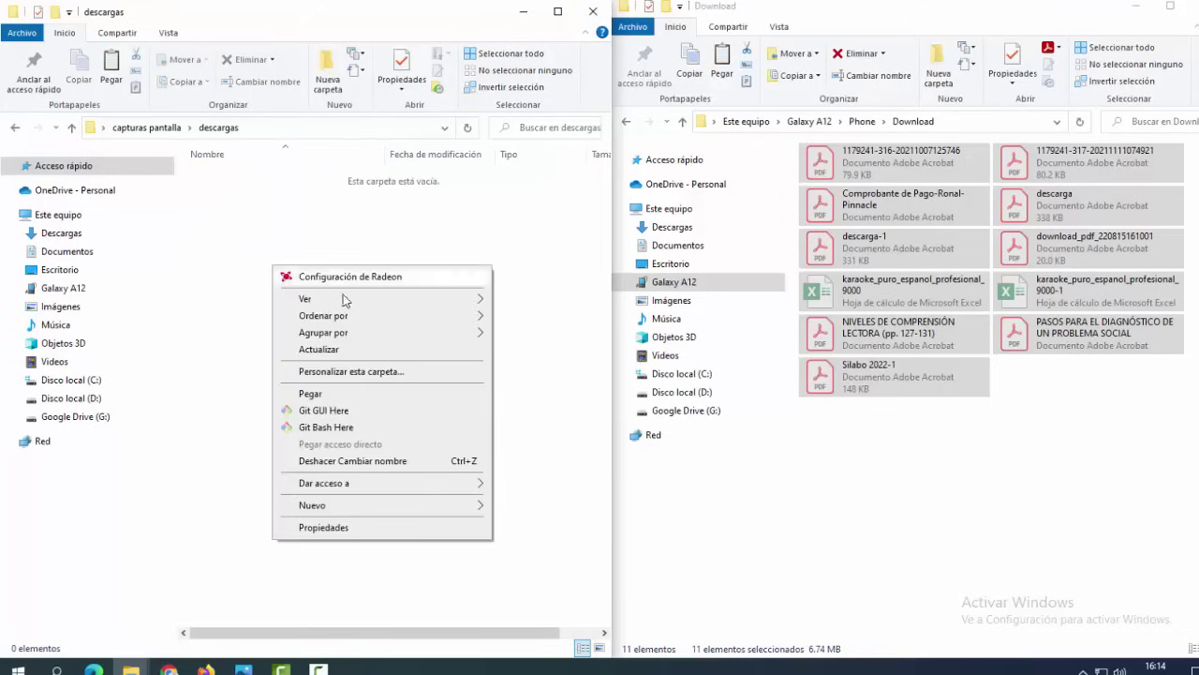
left_click(328, 399)
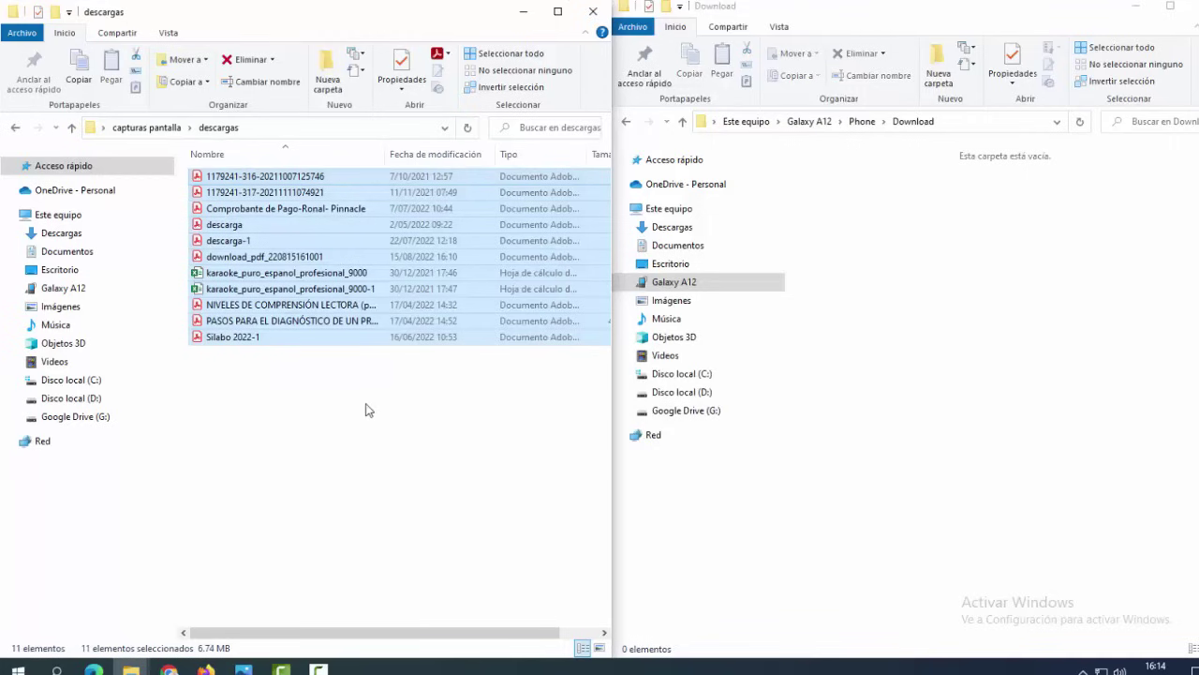
- In the phone's window, go back to Phone and open Android, media, com.whatsapp.w4b, WhatsApp Business and its Media folder
left_click(951, 283)
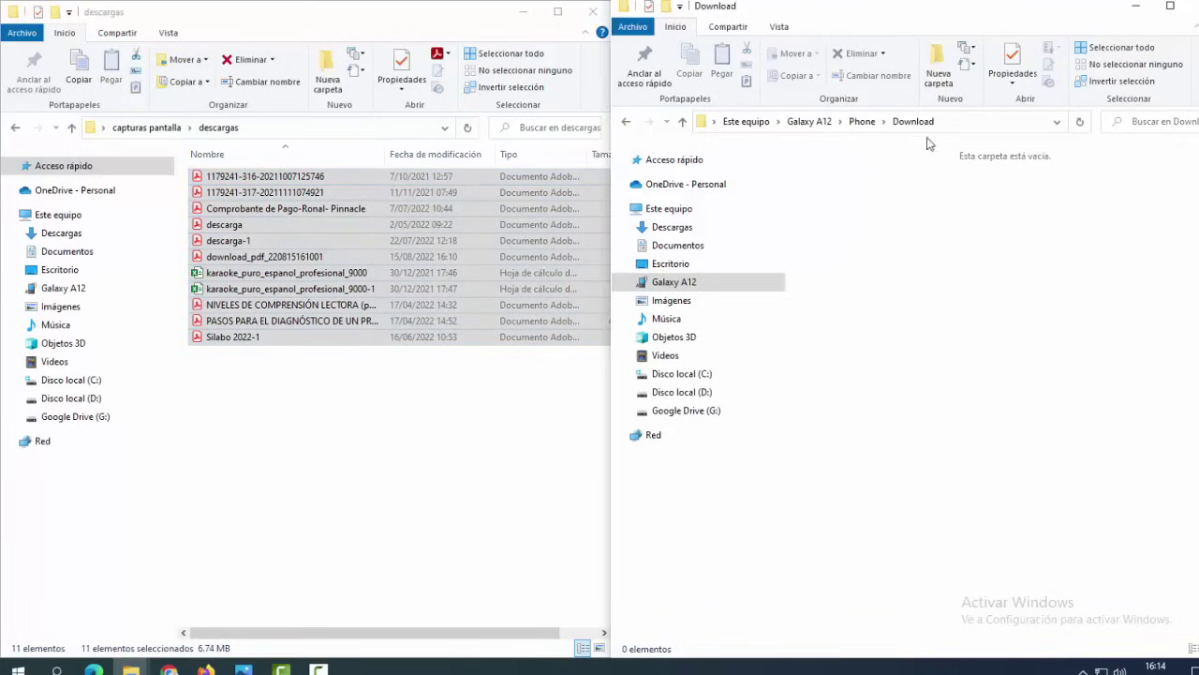
left_click(627, 128)
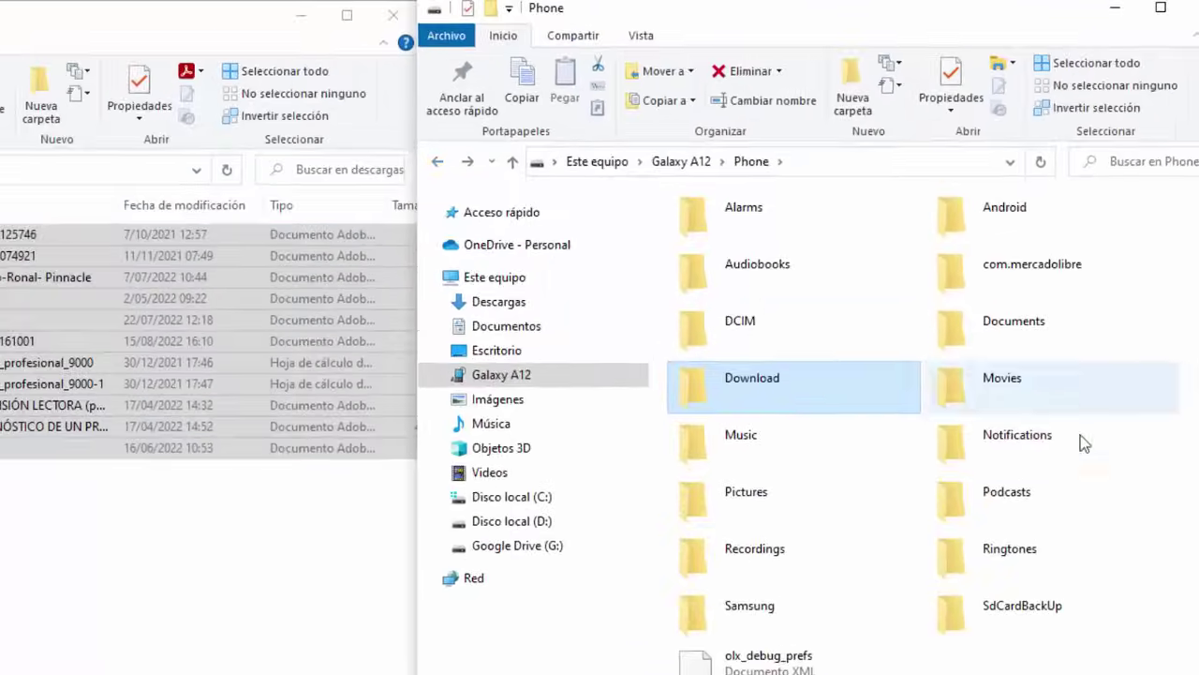
double_click(960, 229)
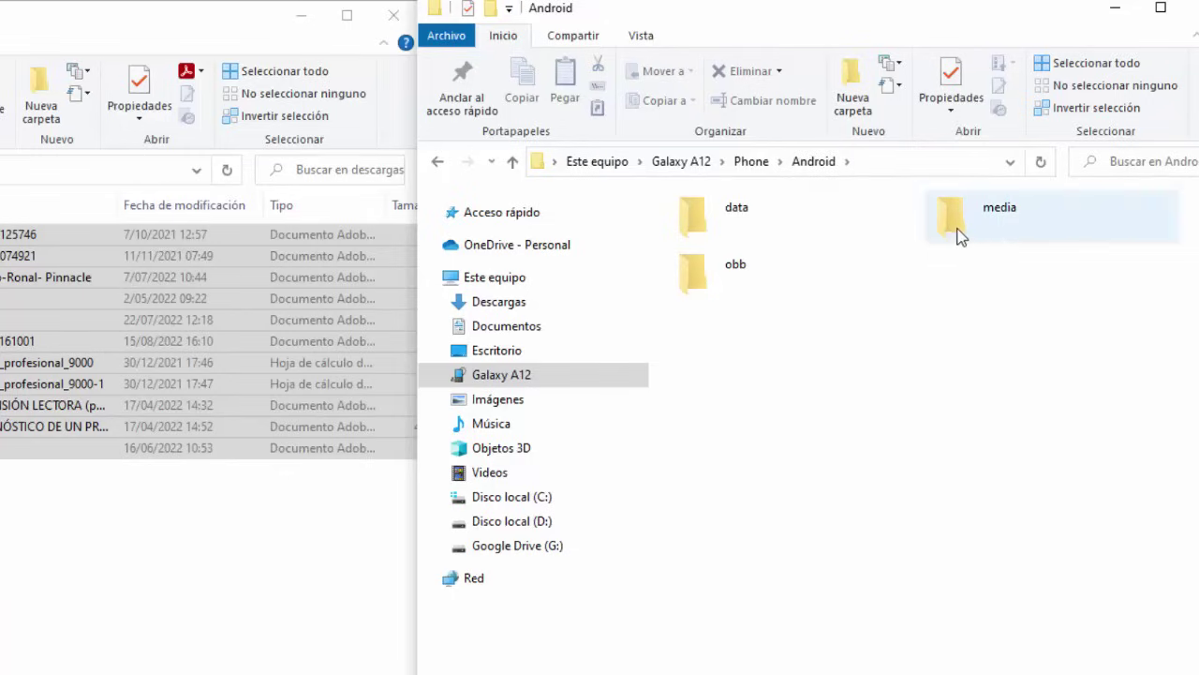
double_click(957, 230)
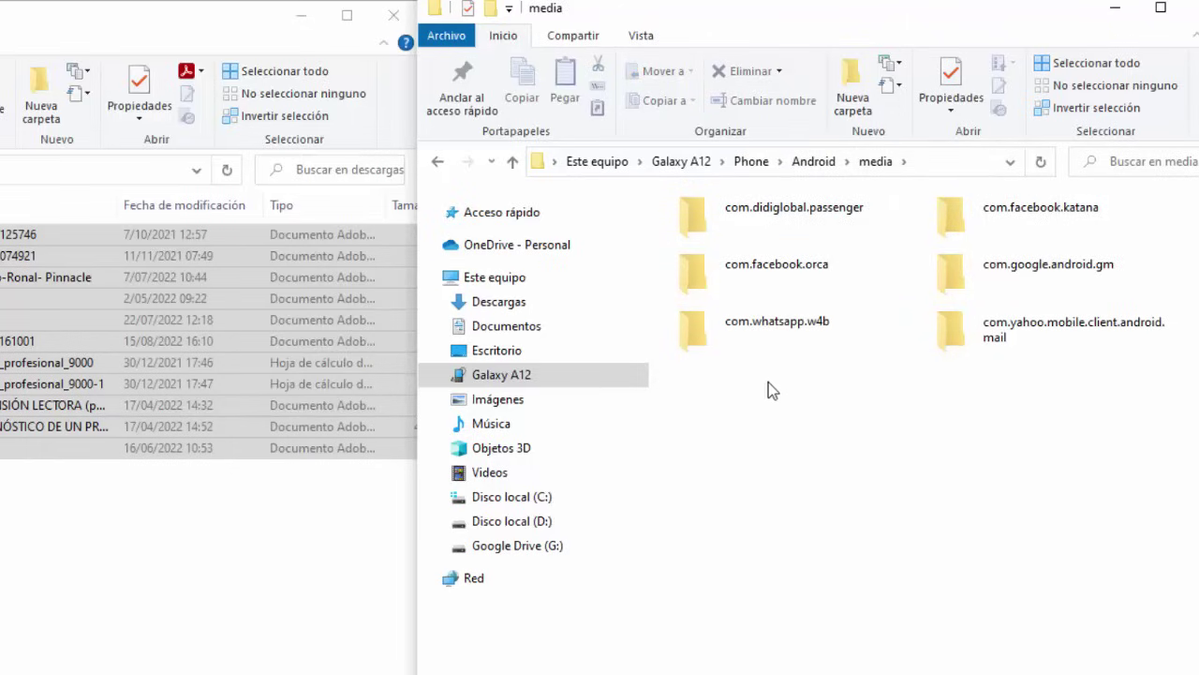
double_click(742, 326)
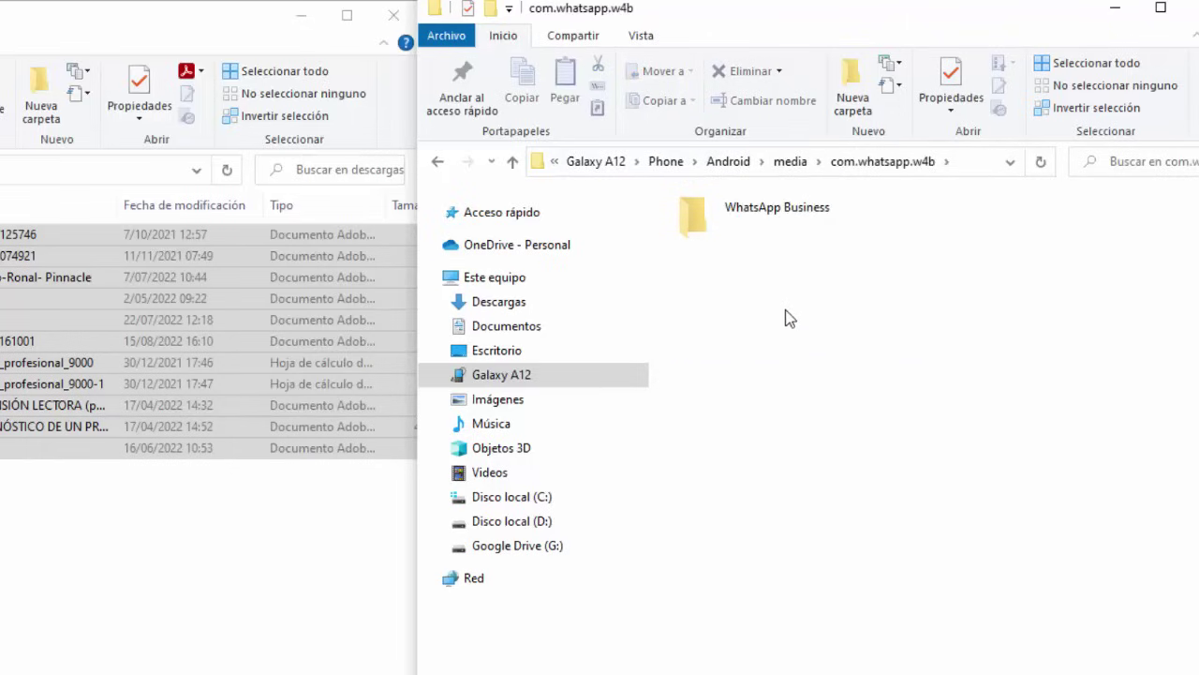
double_click(709, 219)
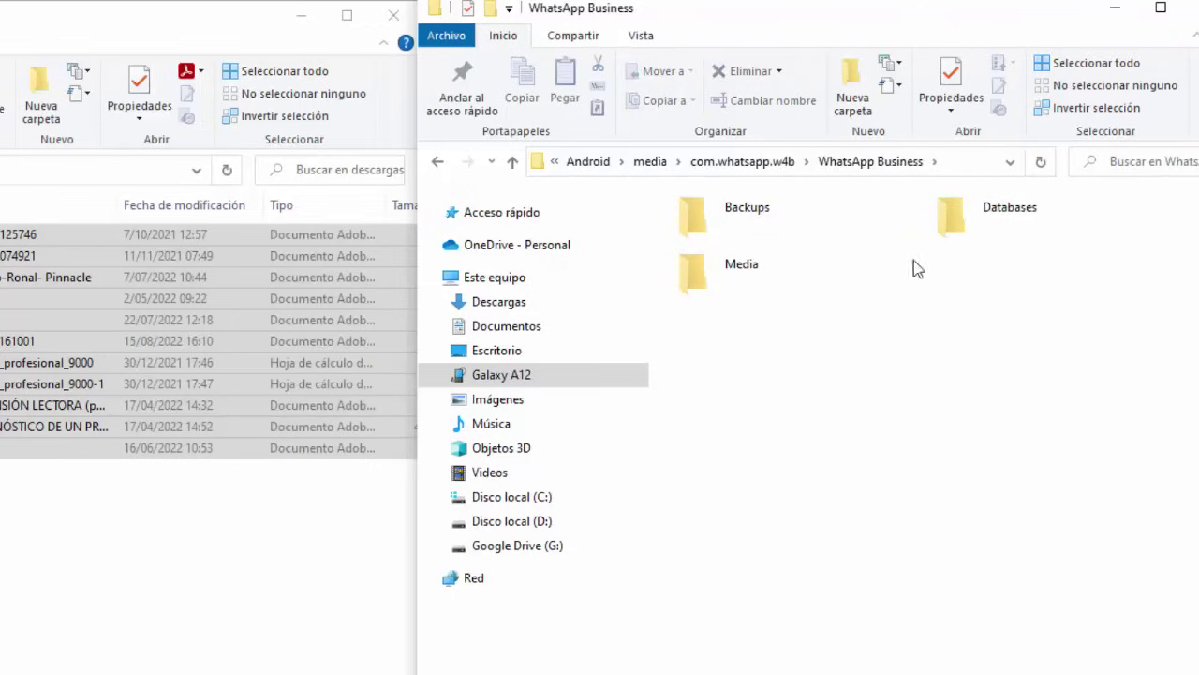
double_click(714, 277)
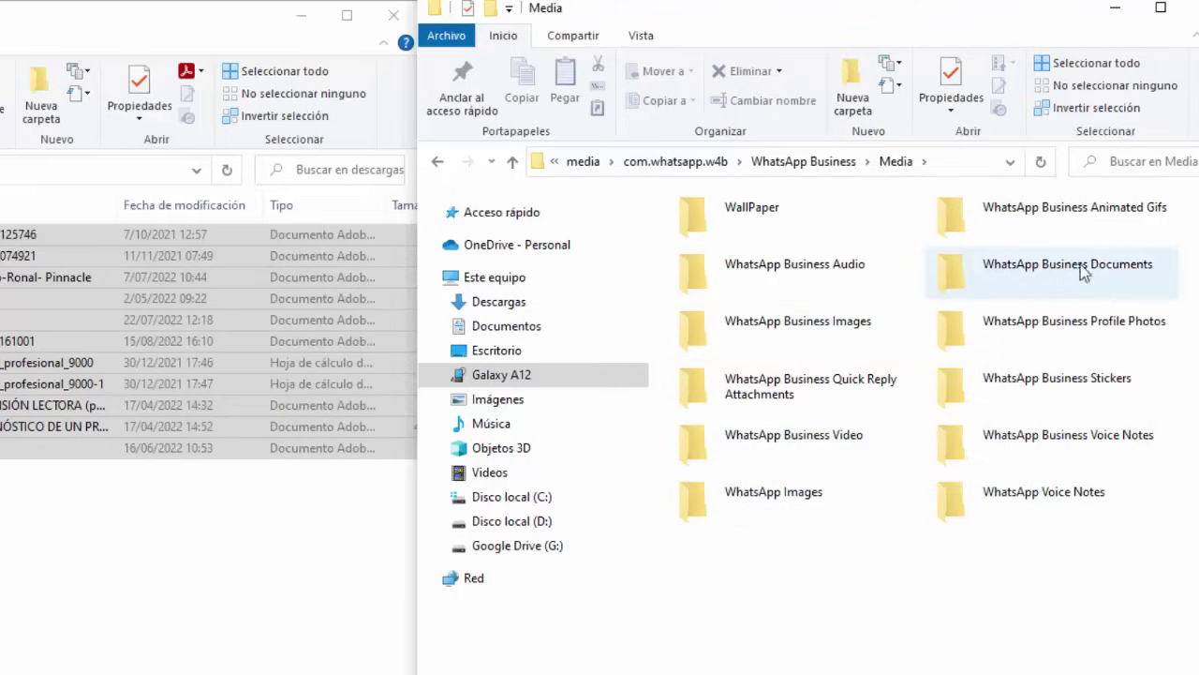
left_click(806, 405)
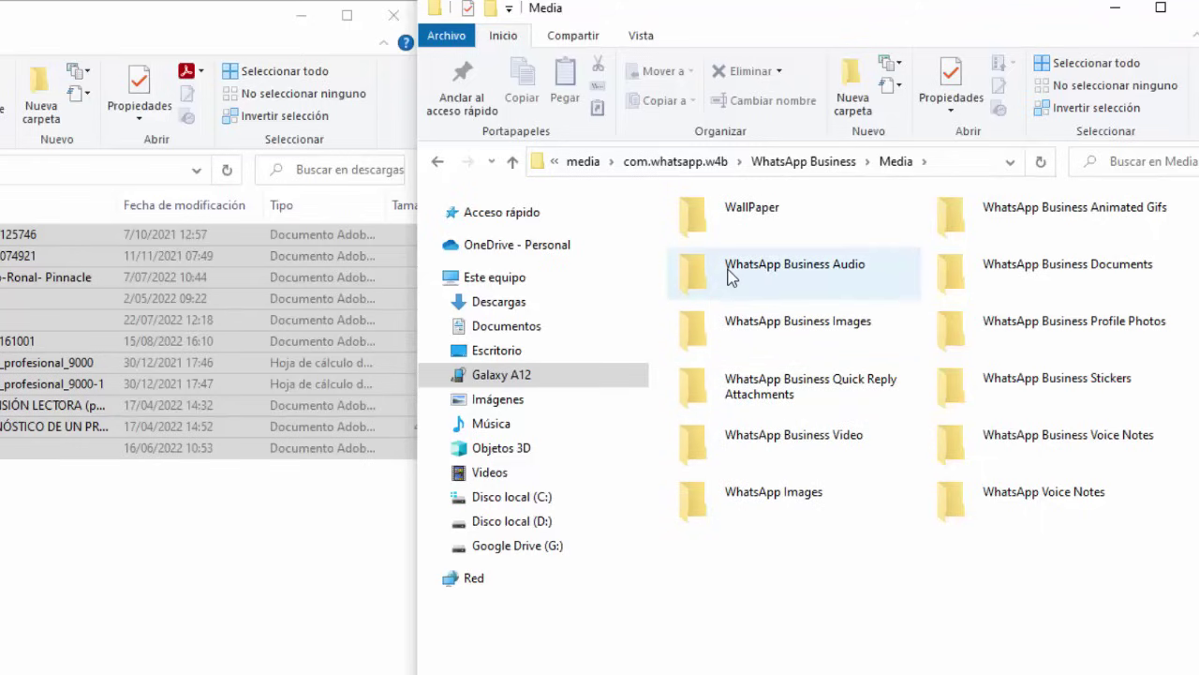
- Look through the audio files in the WhatsApp Business Audio folder and return to the Media folder
double_click(803, 272)
scroll(1012, 262, "down", 8)
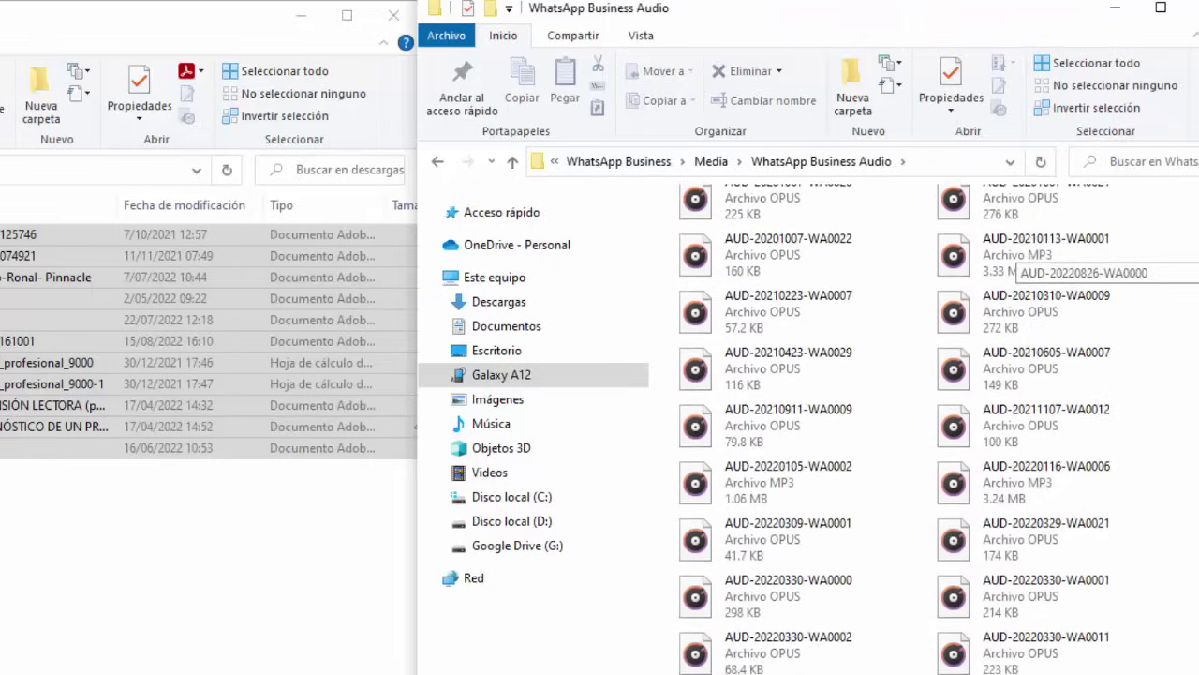
scroll(1012, 262, "up", 10)
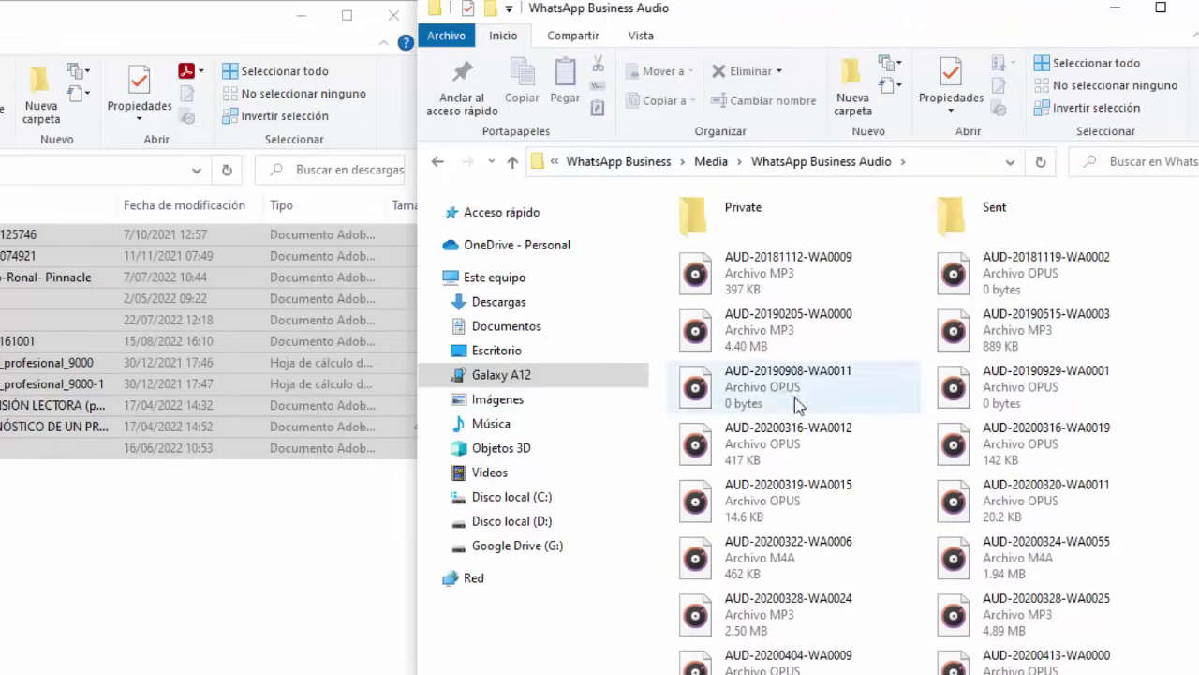
left_click(438, 163)
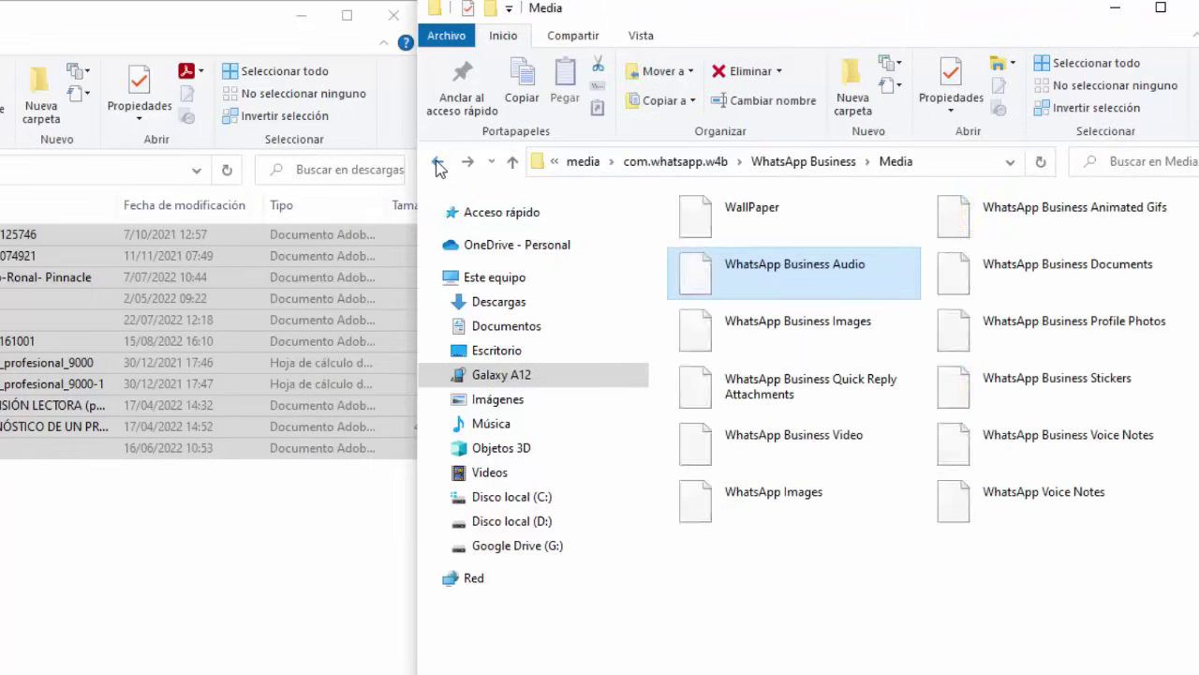
- Open the WhatsApp Business Images folder and look through its pictures
left_click(817, 333)
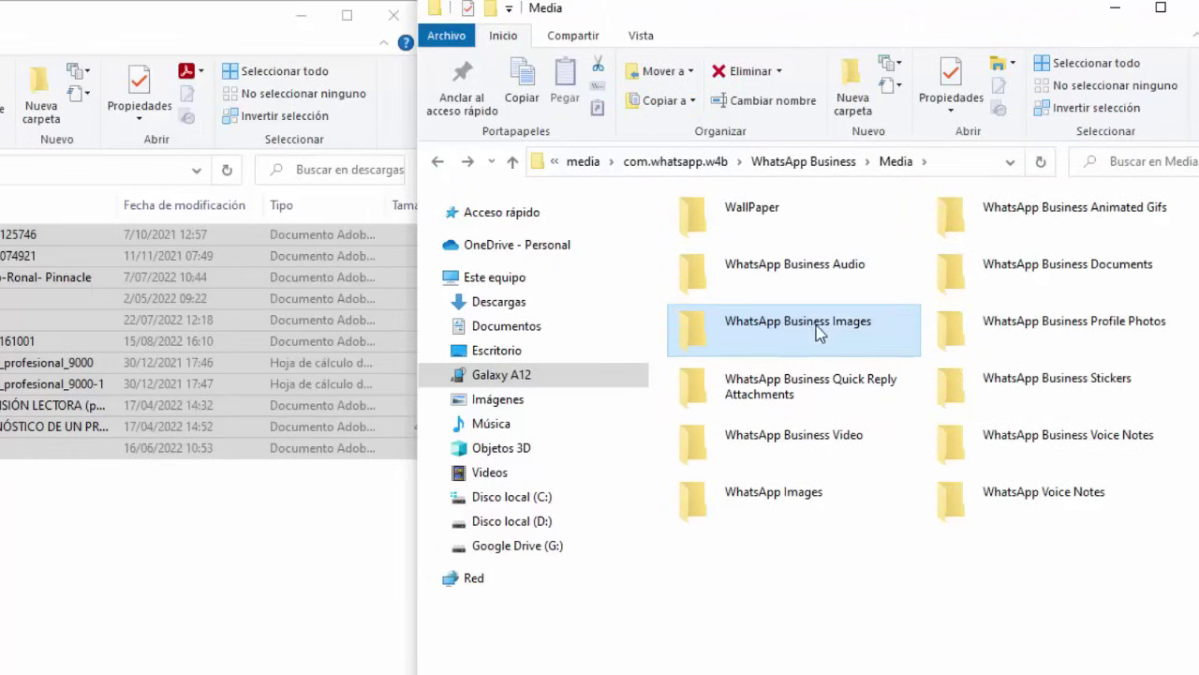
double_click(816, 327)
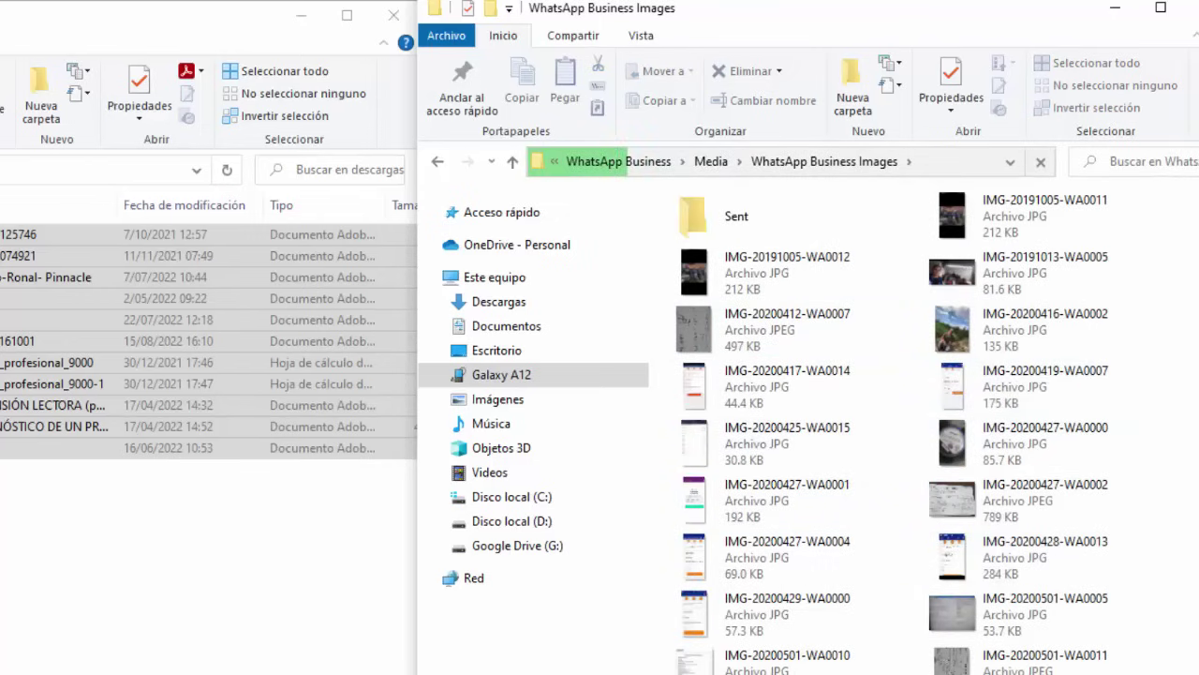
scroll(977, 463, "down", 10)
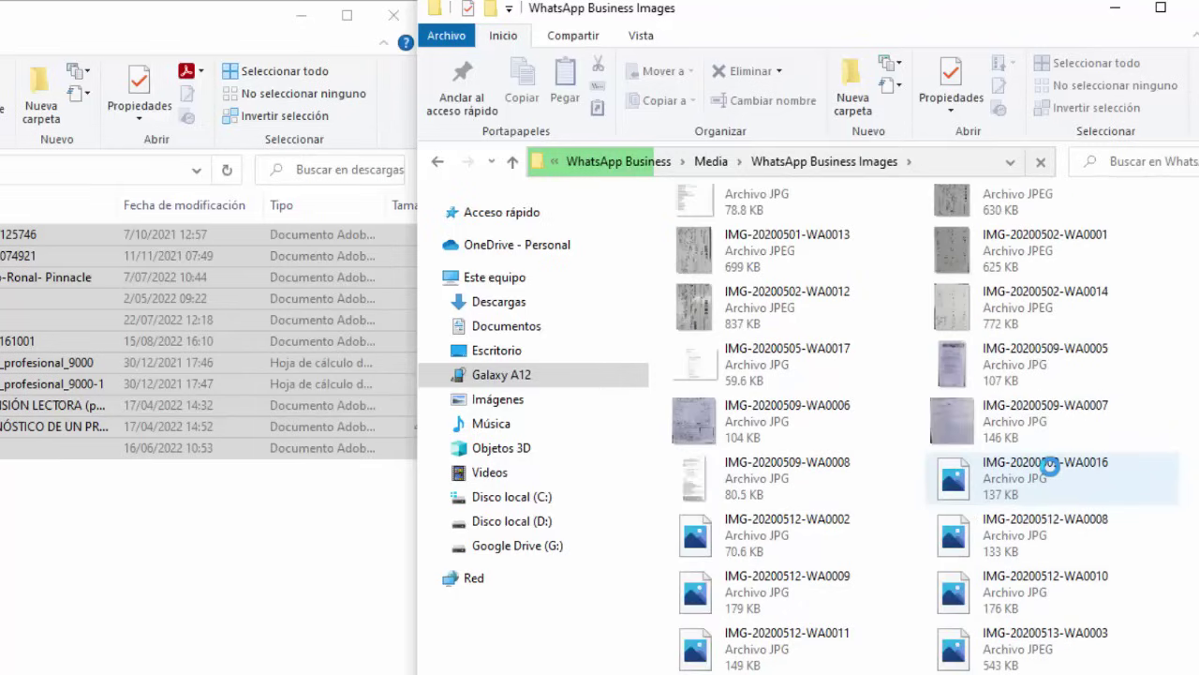
scroll(1051, 465, "up", 10)
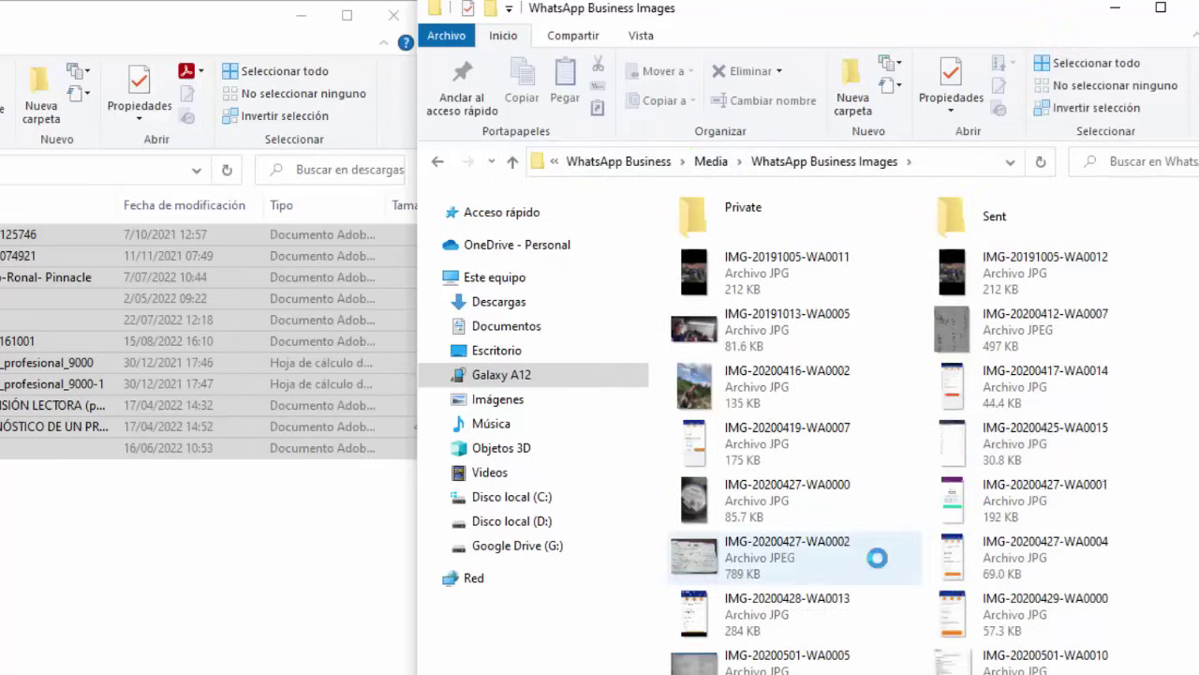
scroll(1016, 215, "down", 20)
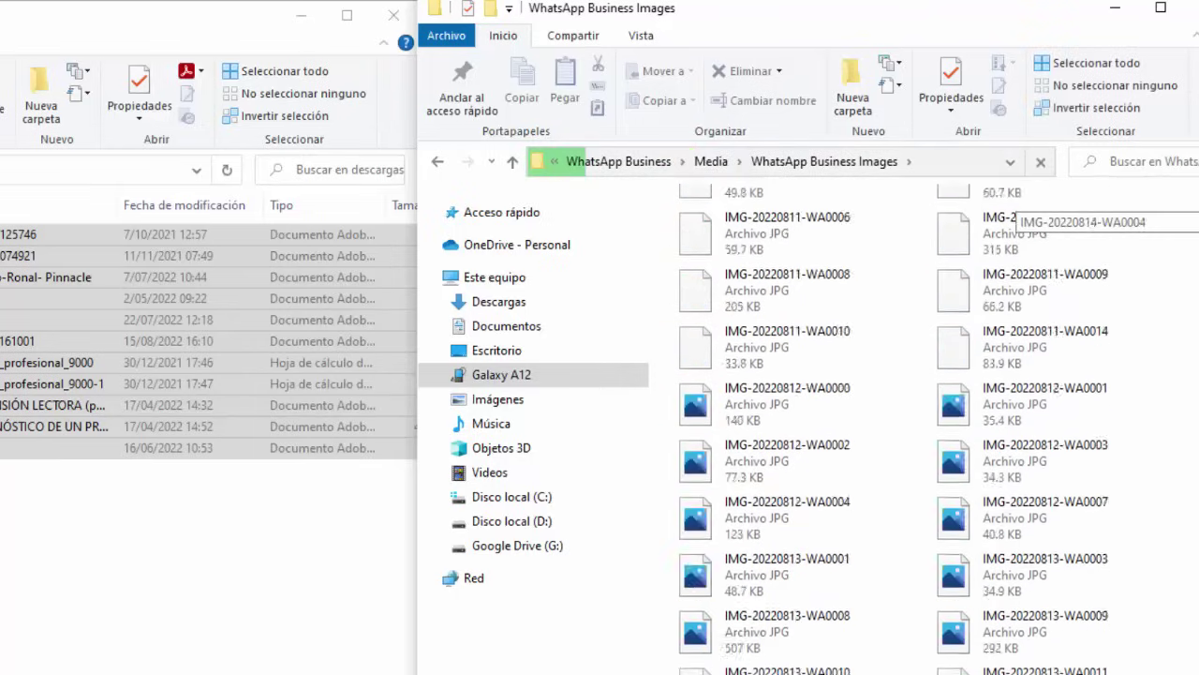
scroll(1017, 215, "up", 20)
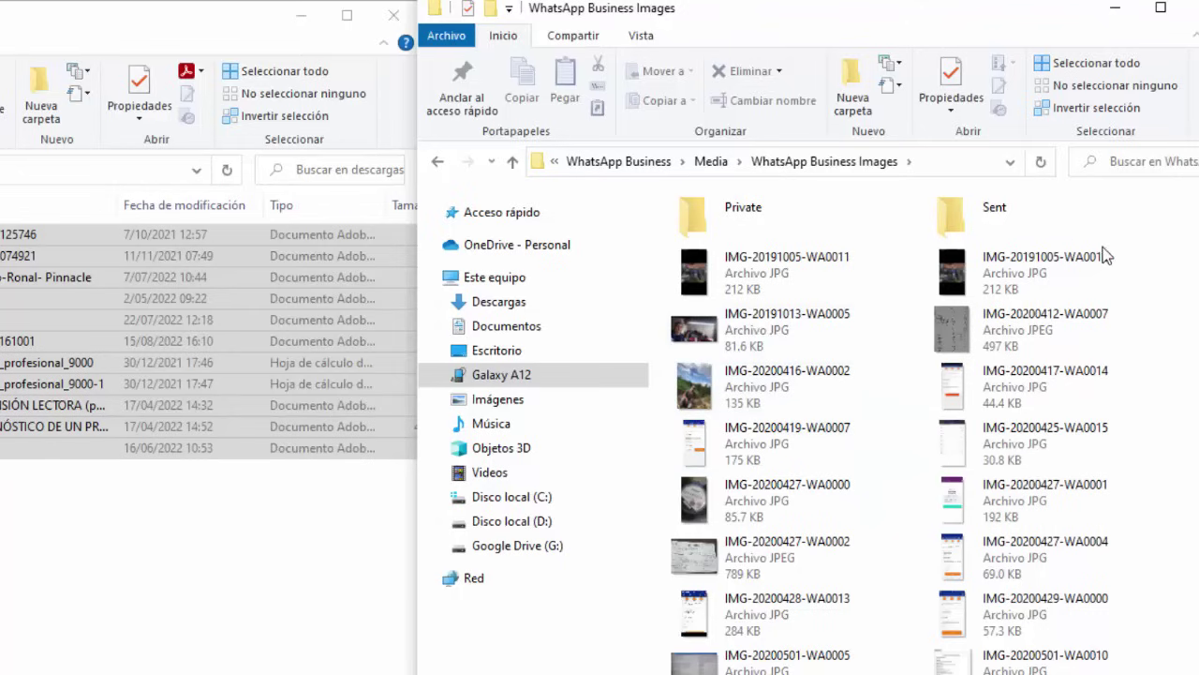
- Select a block of pictures starting with the first images in WhatsApp Business Images, and go back to the Media folder
left_click(1183, 266)
left_click_drag(1106, 611, 813, 673)
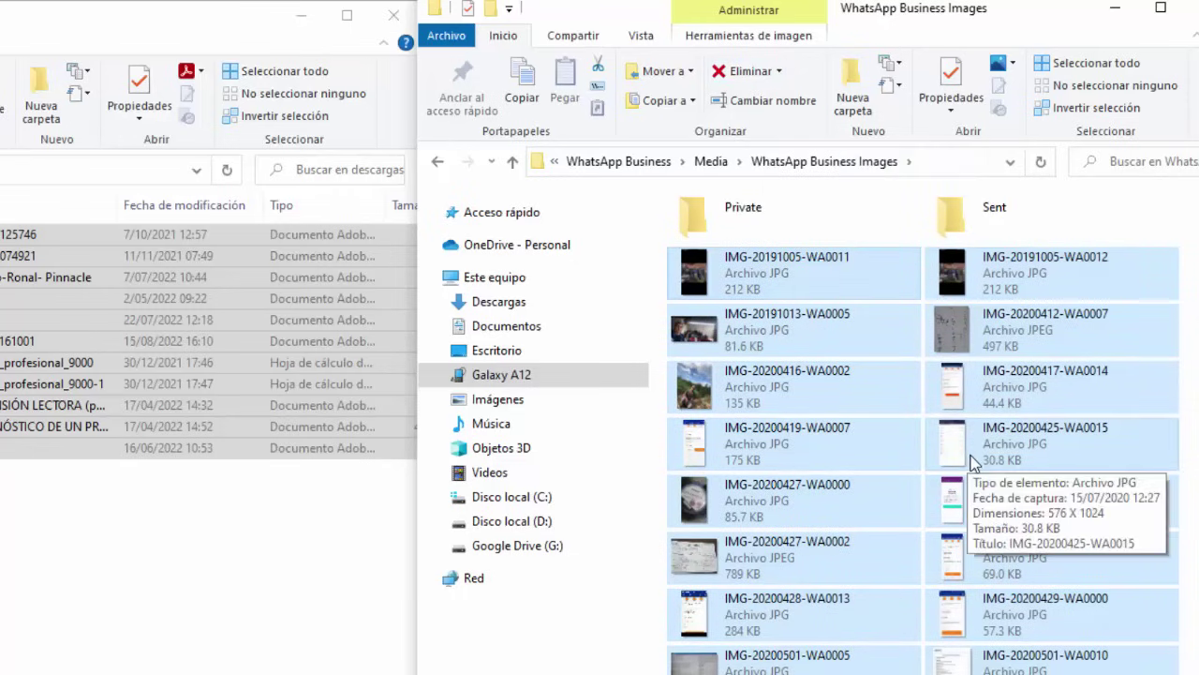
left_click(438, 163)
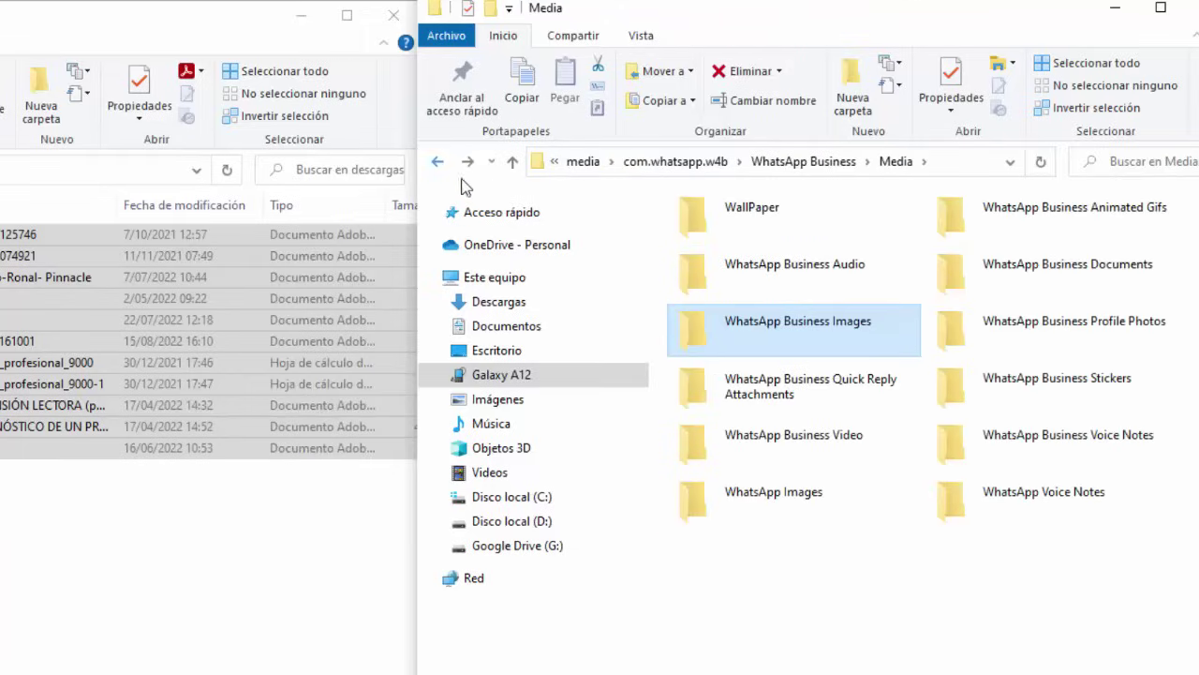
- Open the WhatsApp Business Video folder, maximize its window and display the files as very large icons
double_click(741, 439)
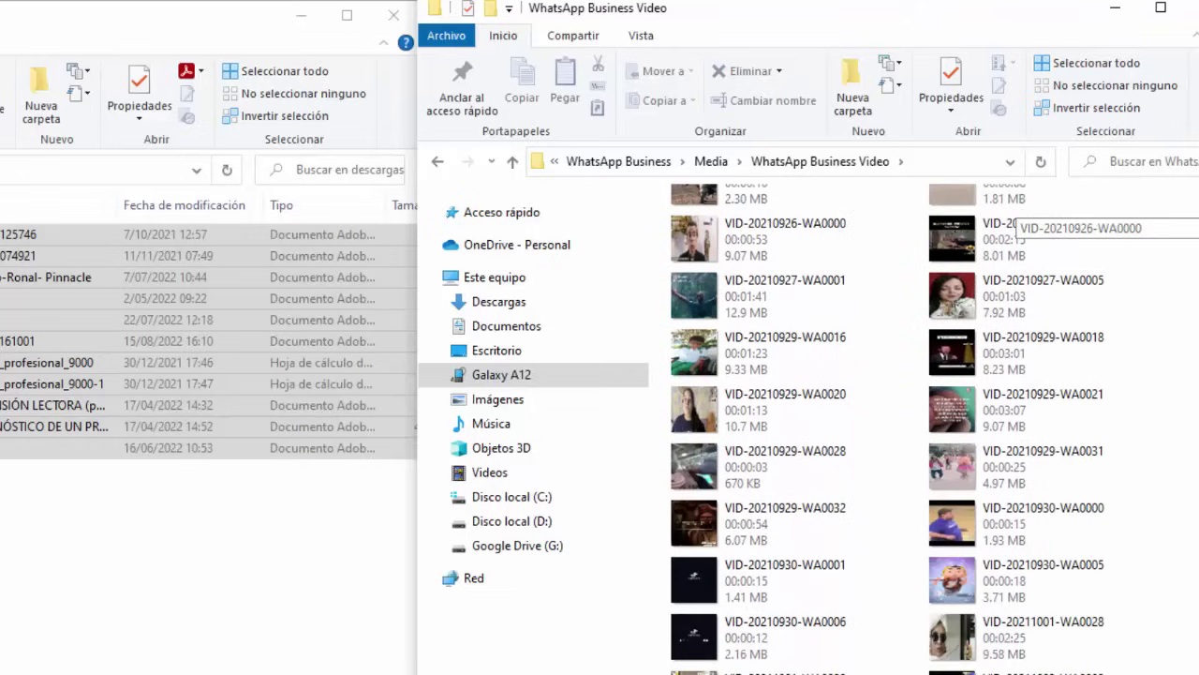
left_click(1161, 11)
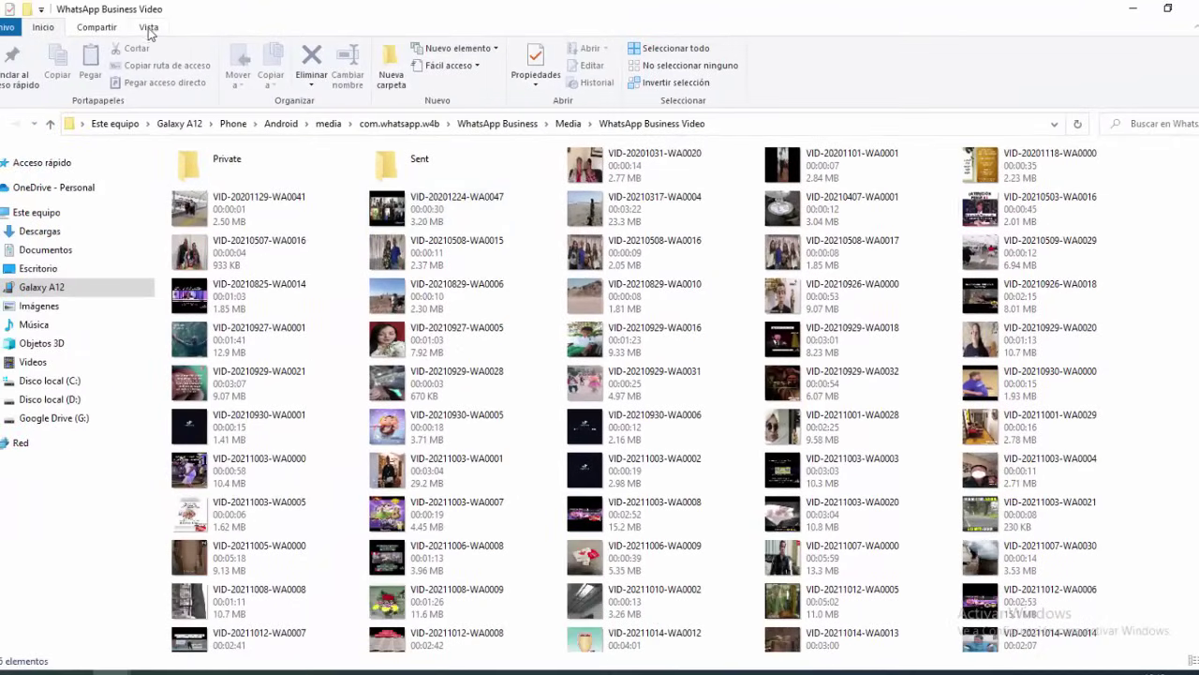
left_click(148, 28)
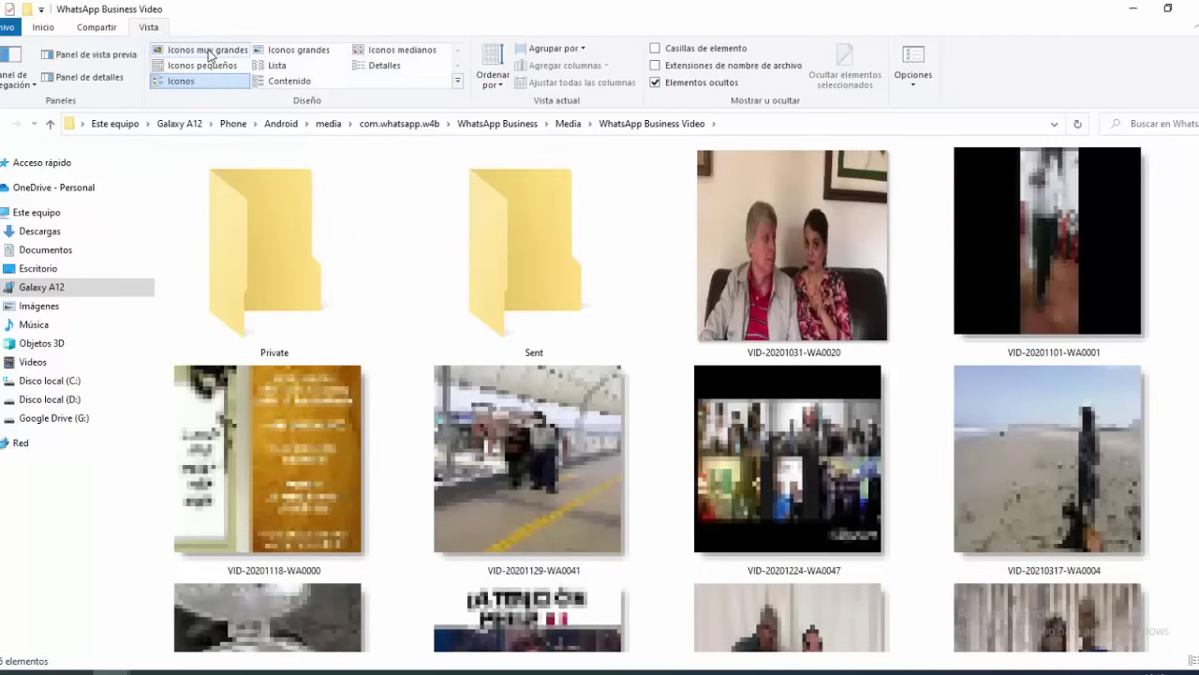
left_click(208, 49)
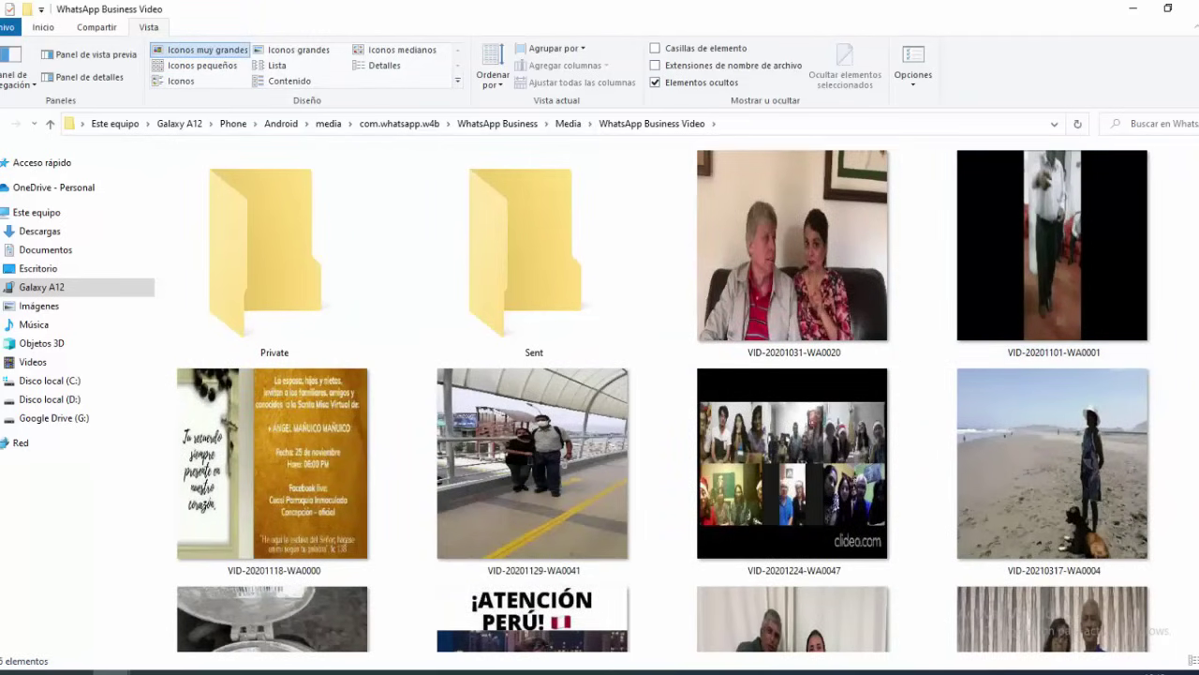
- Select the 16 consecutive videos from VID-20210927-WA0001 through VID-20211003-WA0000 in the WhatsApp Business Video folder
scroll(492, 248, "down", 10)
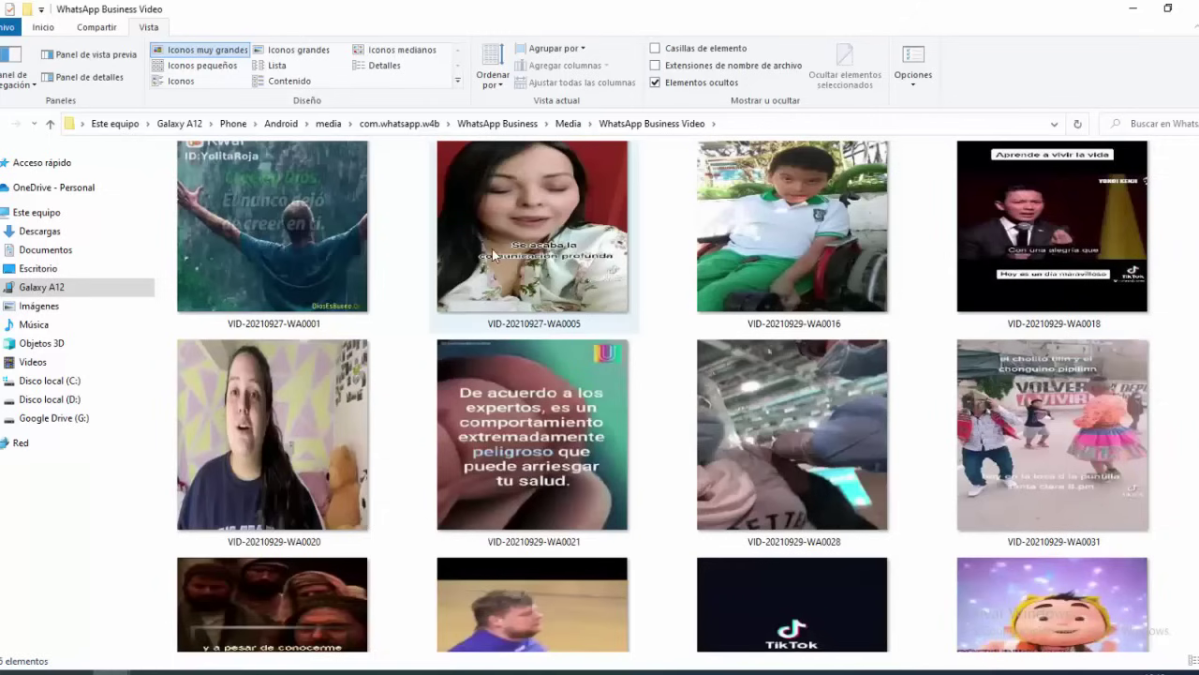
left_click(279, 247)
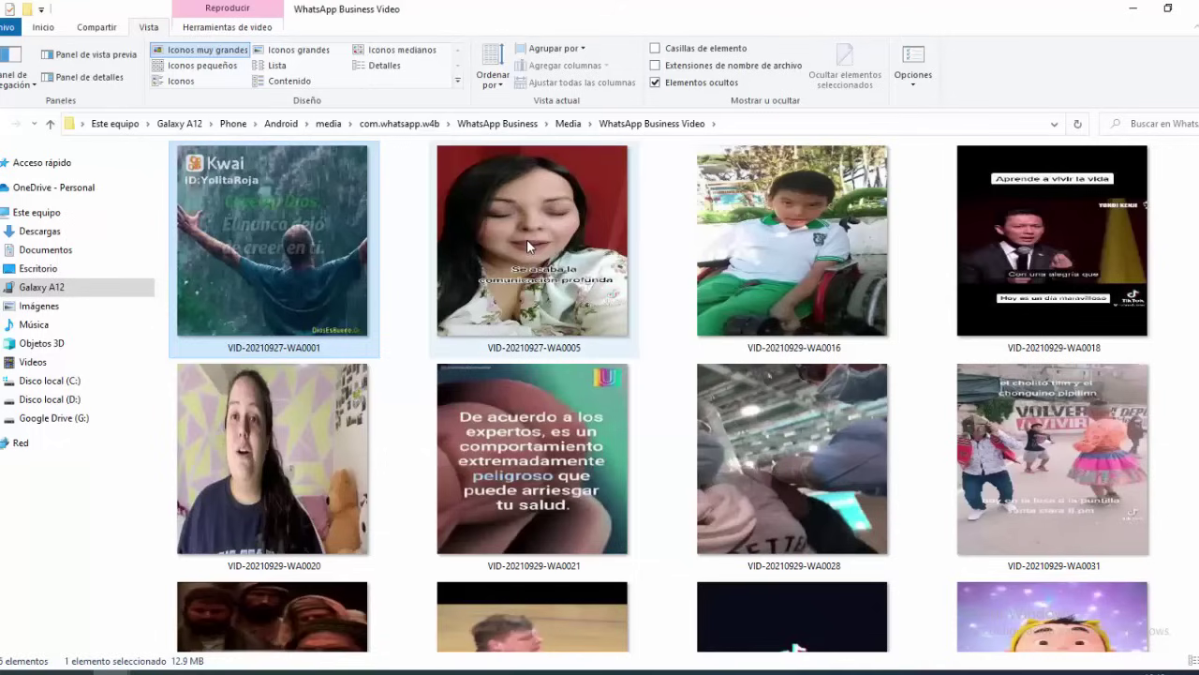
left_click(801, 235, "ctrl")
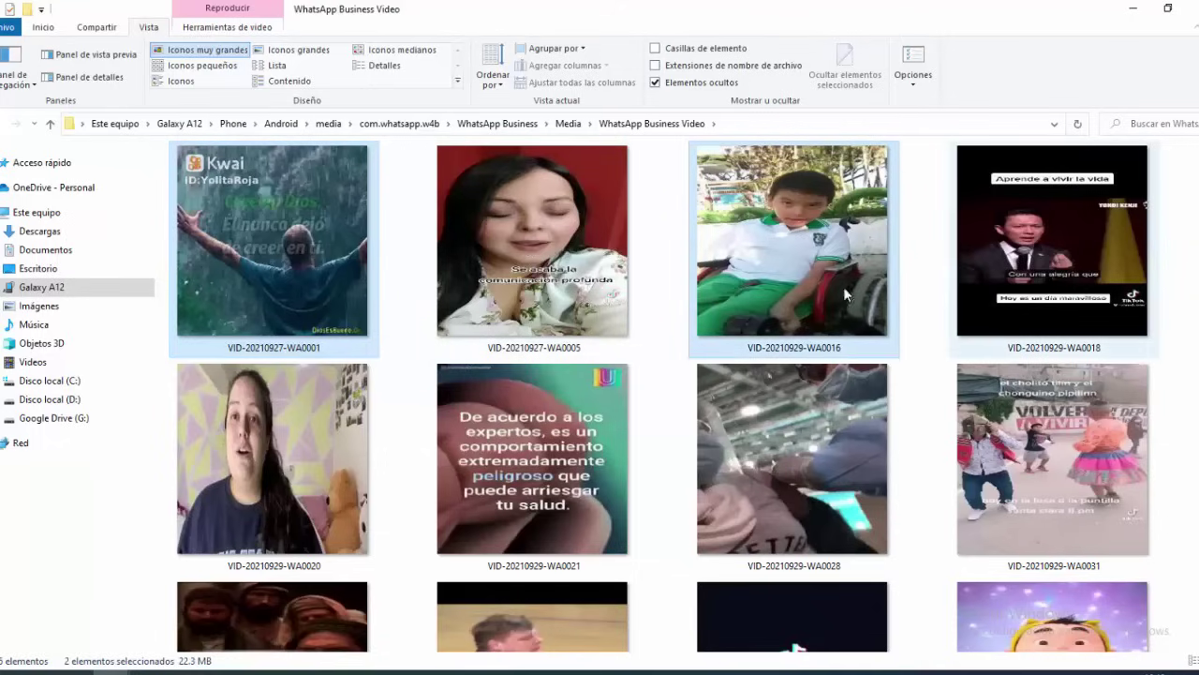
left_click(547, 275, "ctrl")
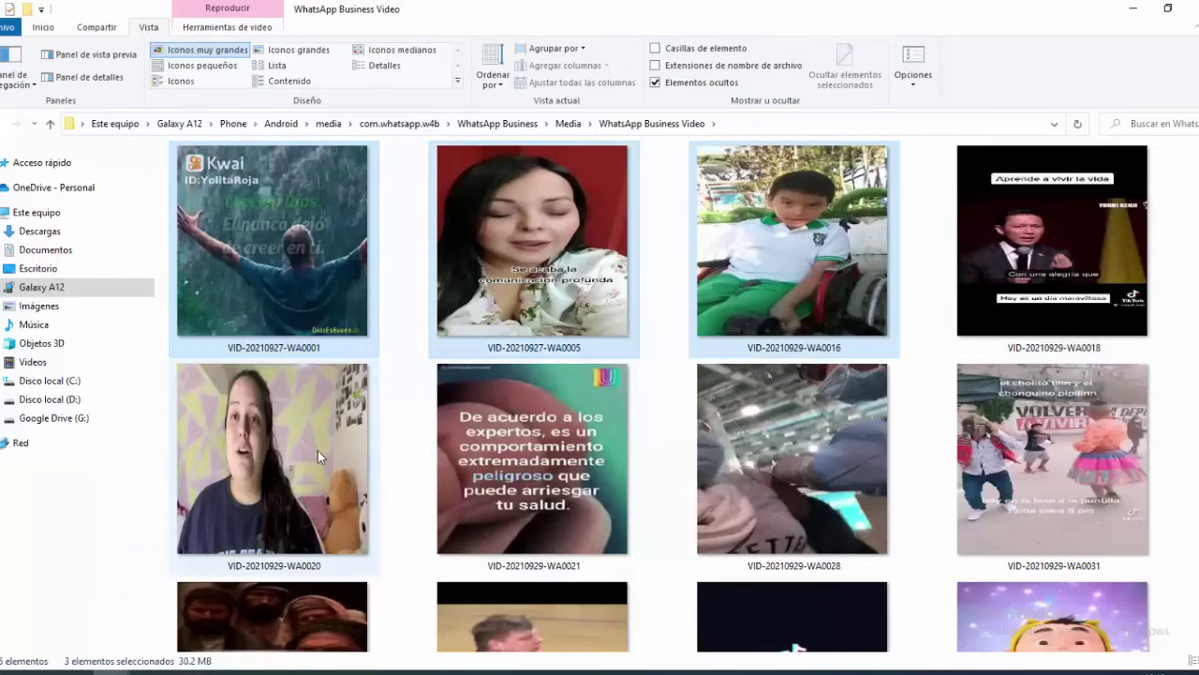
left_click(303, 473, "ctrl")
left_click(510, 487, "ctrl")
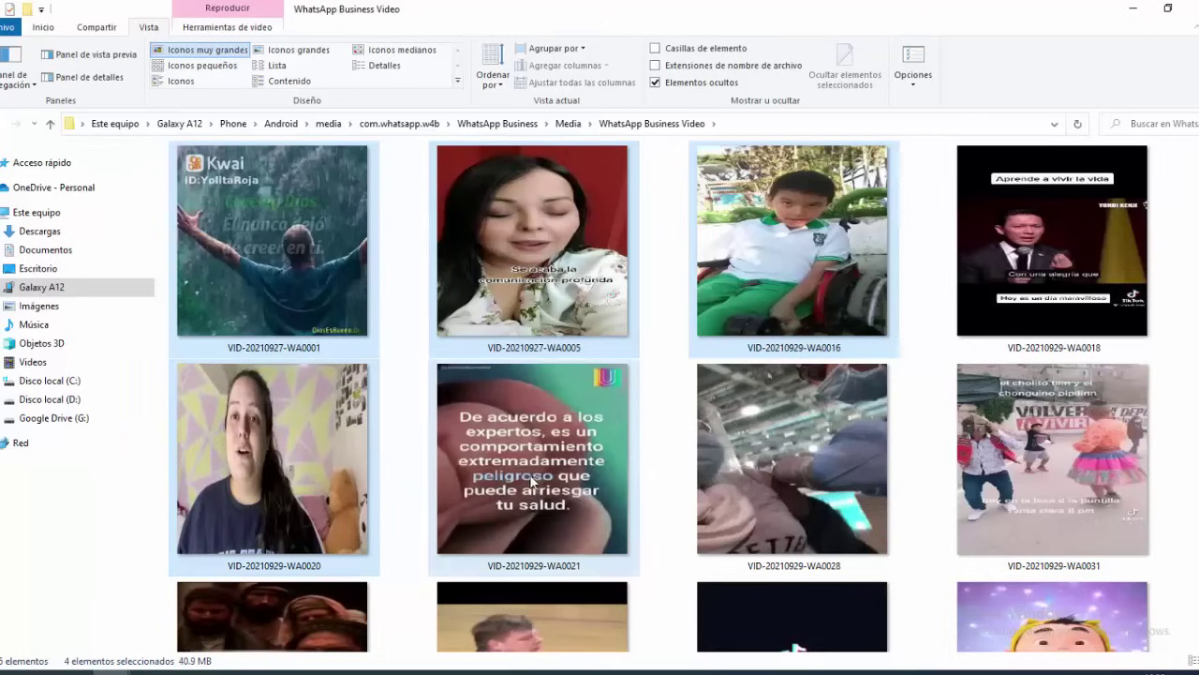
left_click(766, 466, "ctrl")
left_click(1051, 461, "ctrl")
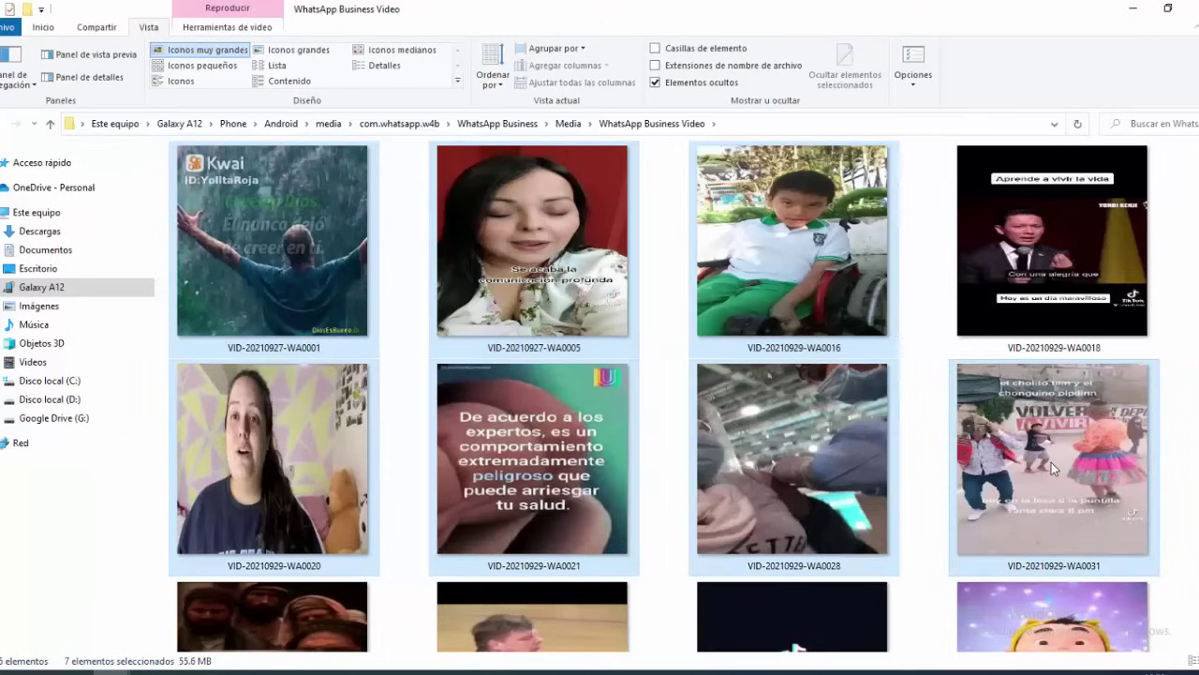
left_click(1066, 257, "ctrl")
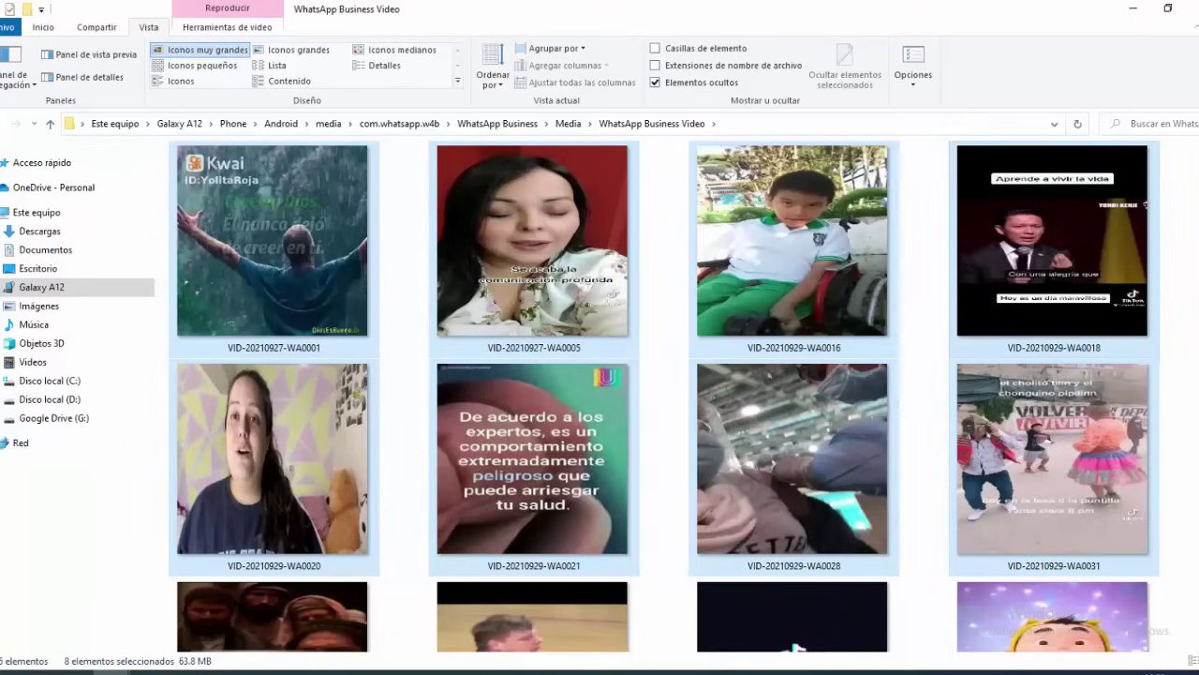
scroll(655, 393, "down", 3)
left_click(532, 315, "ctrl")
left_click(764, 318, "ctrl")
left_click(1094, 336, "ctrl")
left_click(1070, 534, "ctrl")
left_click(834, 521, "ctrl")
left_click(566, 536, "ctrl")
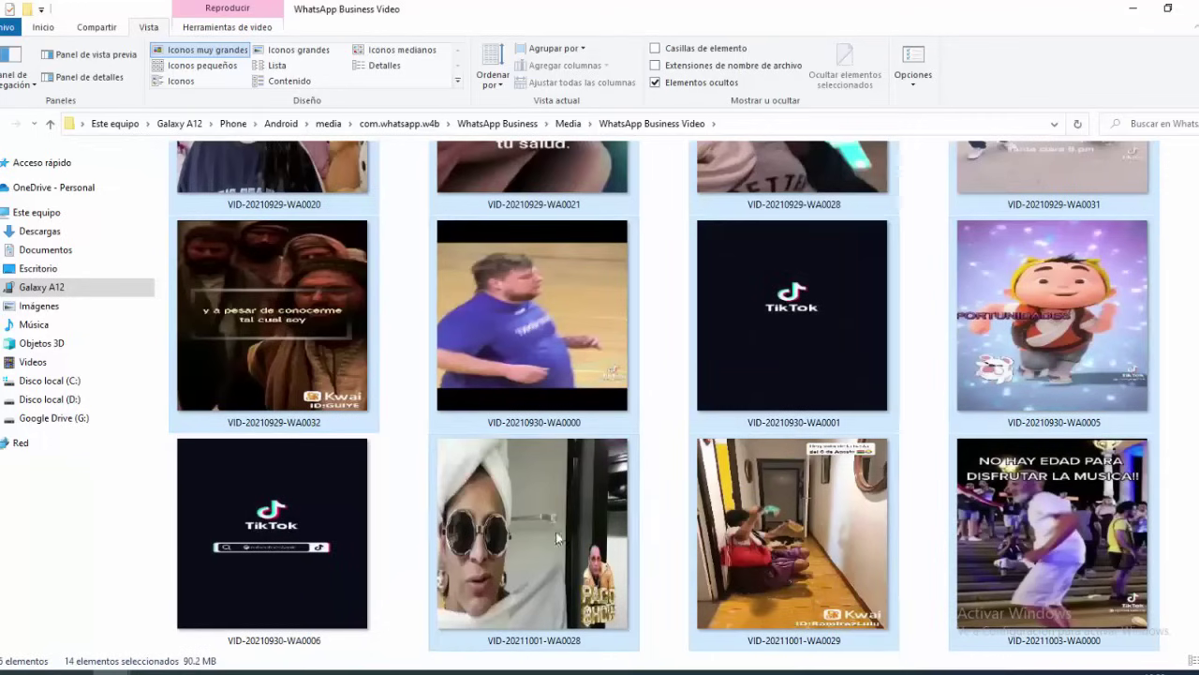
left_click(279, 532, "ctrl")
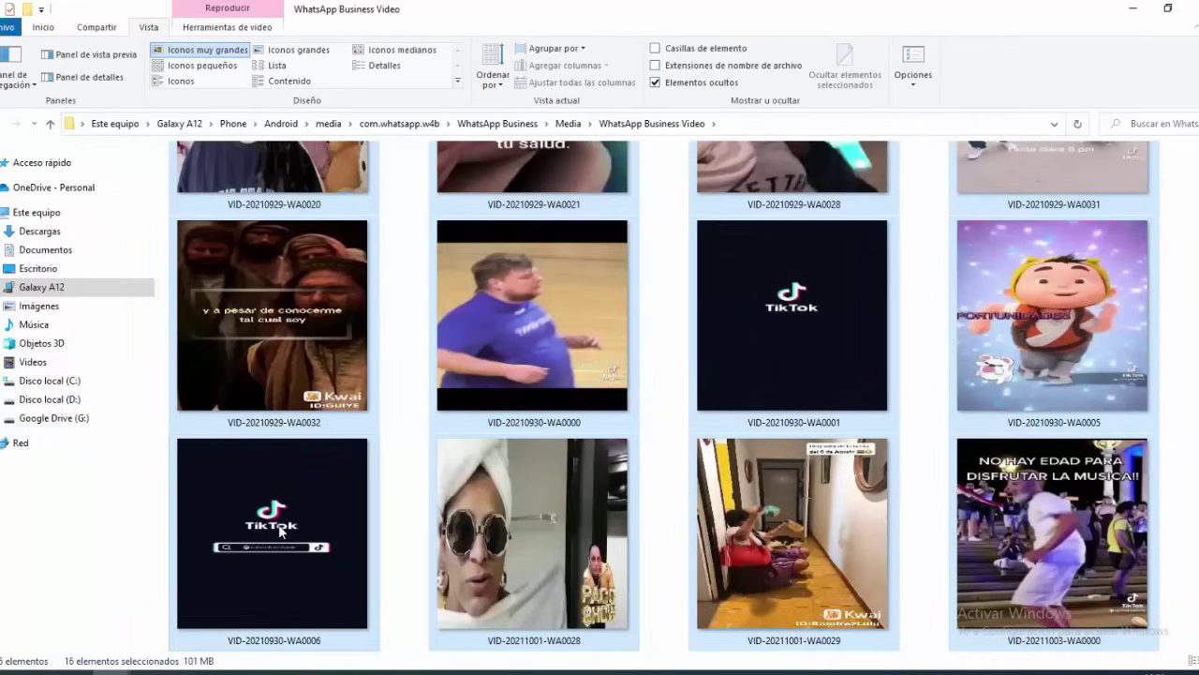
- Extend the video selection with further files up to VID-20220111-WA0004, permanently delete the selected videos, and go back to the Media folder
key("shift+End")
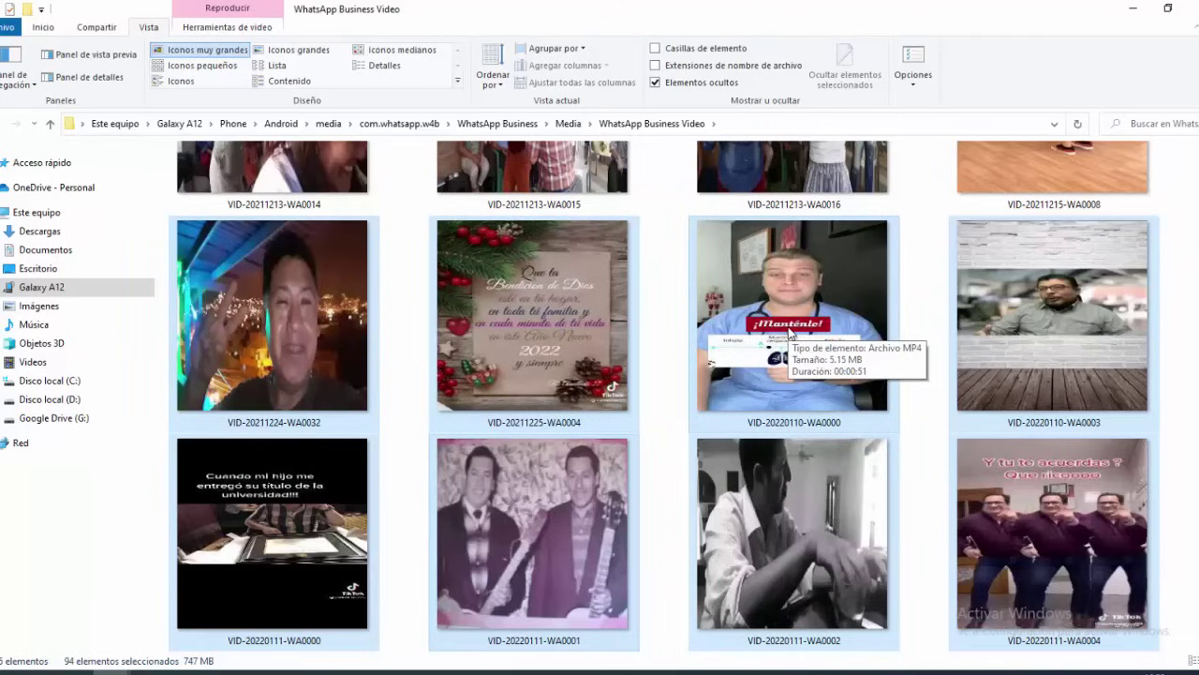
left_click(40, 29)
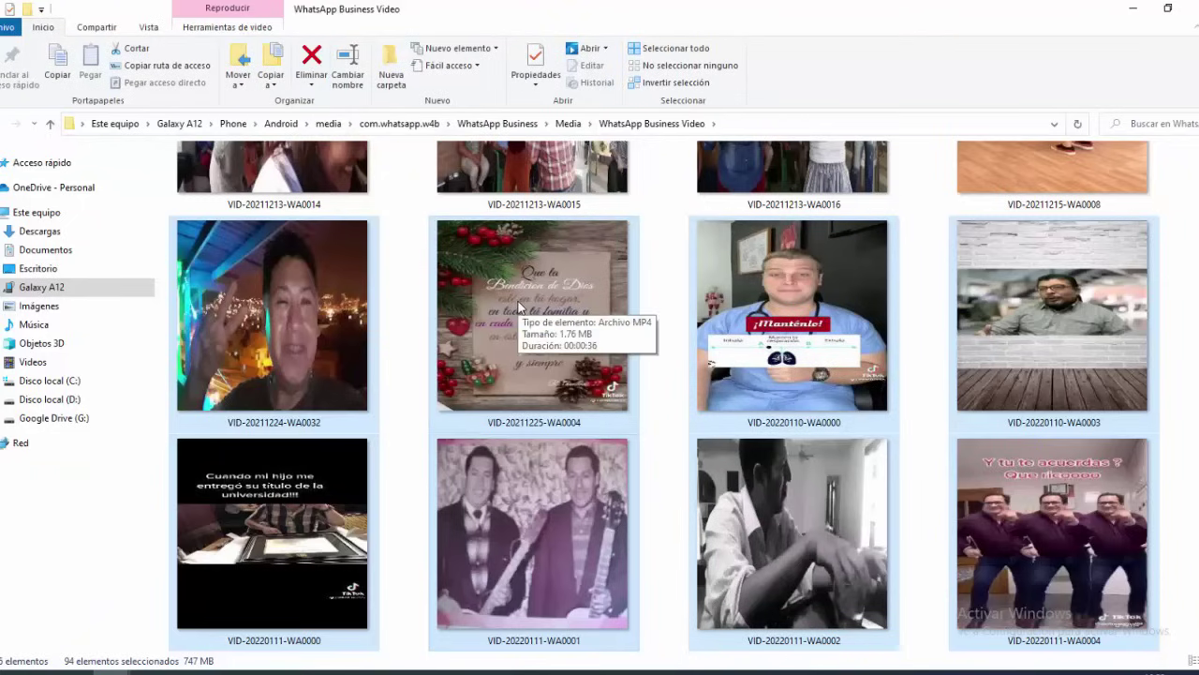
key("Delete")
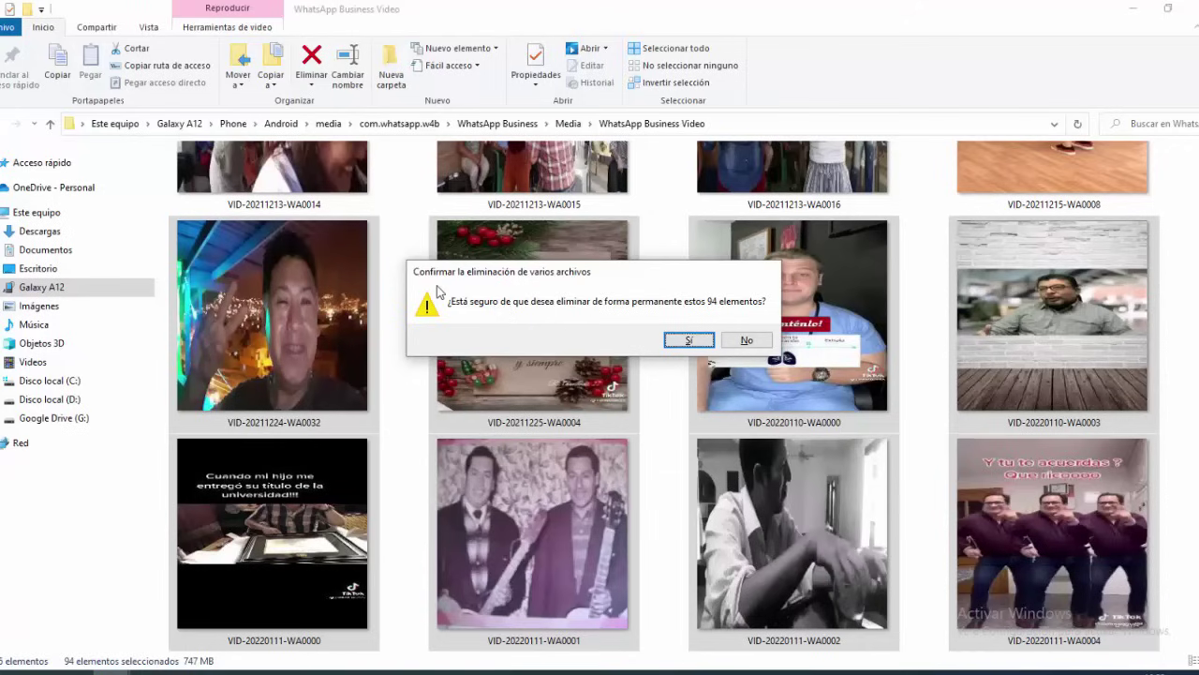
left_click(687, 339)
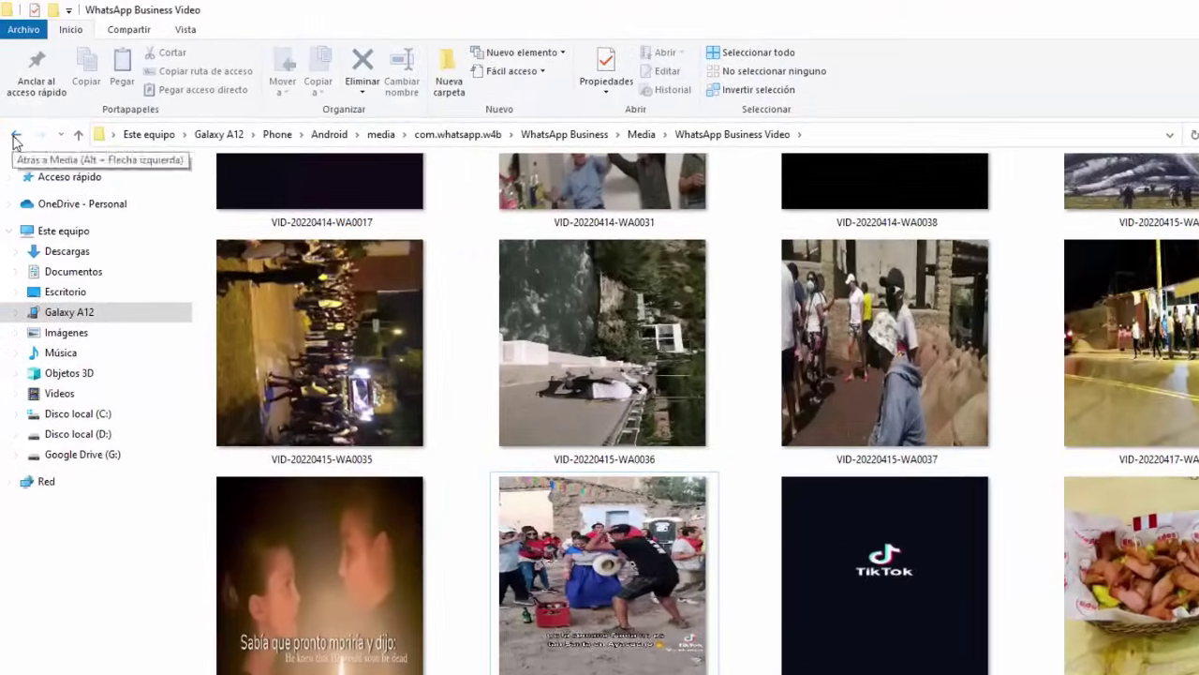
left_click(0, 131)
left_click(309, 274)
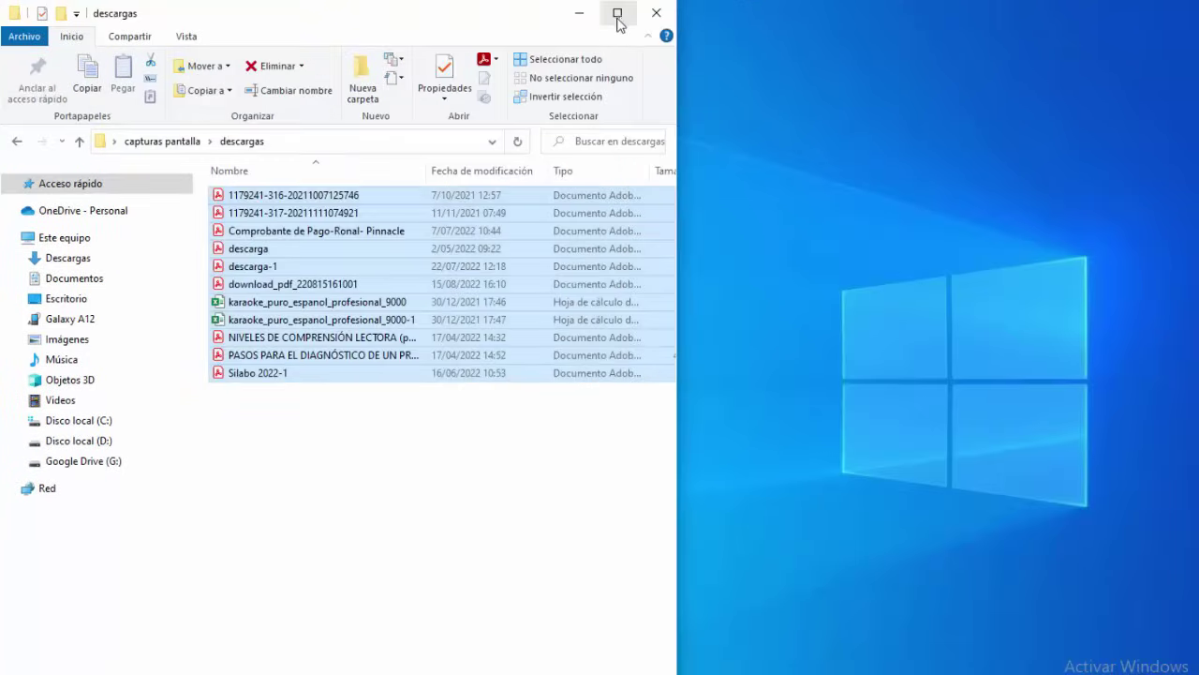
- Go back from descargas to the capturas pantalla folder, maximize its window, look over the transferred files, and close it
left_click(16, 142)
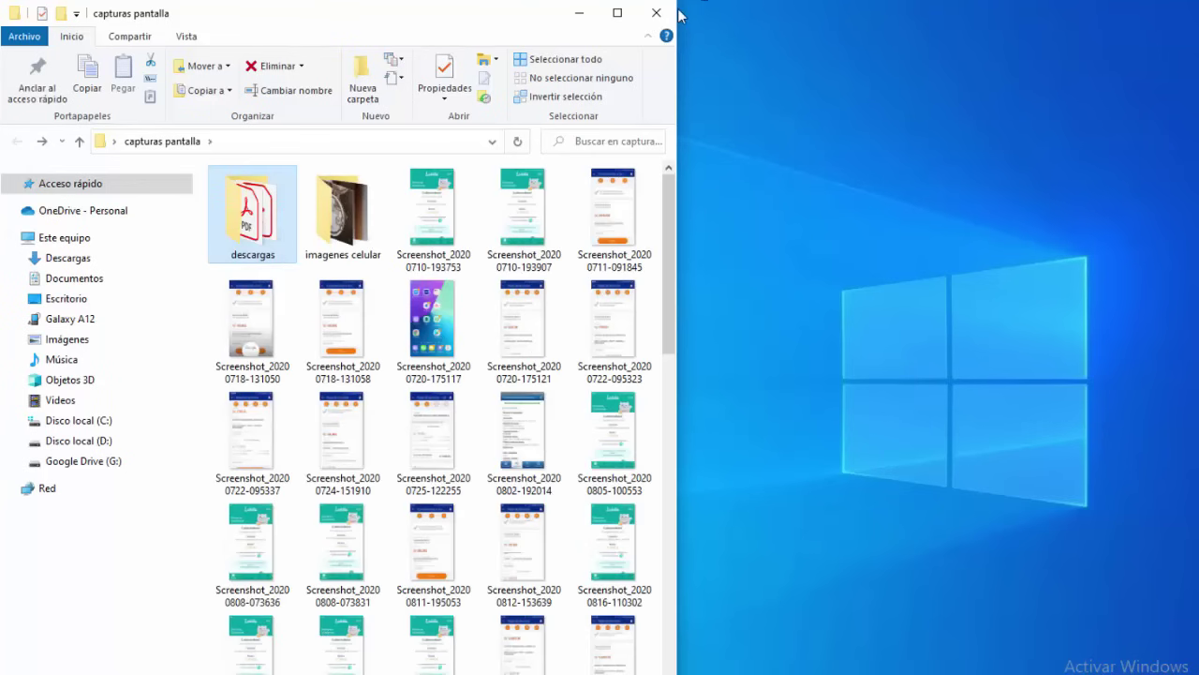
left_click(618, 12)
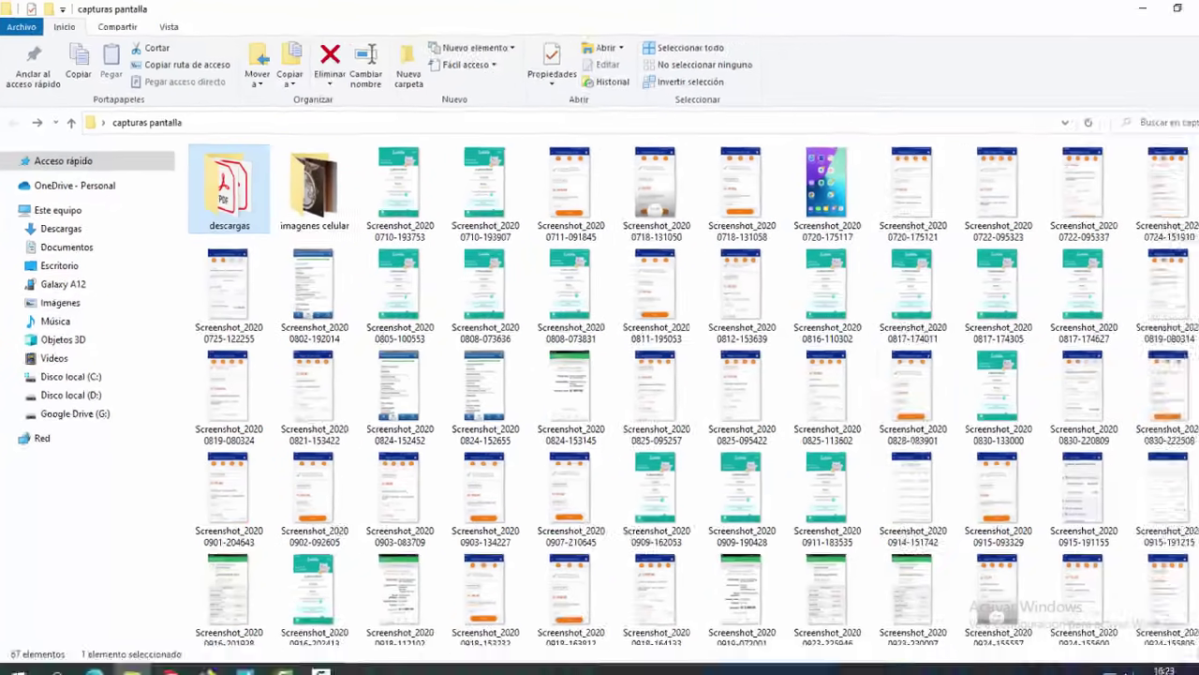
scroll(693, 384, "down", 1)
scroll(693, 384, "up", 1)
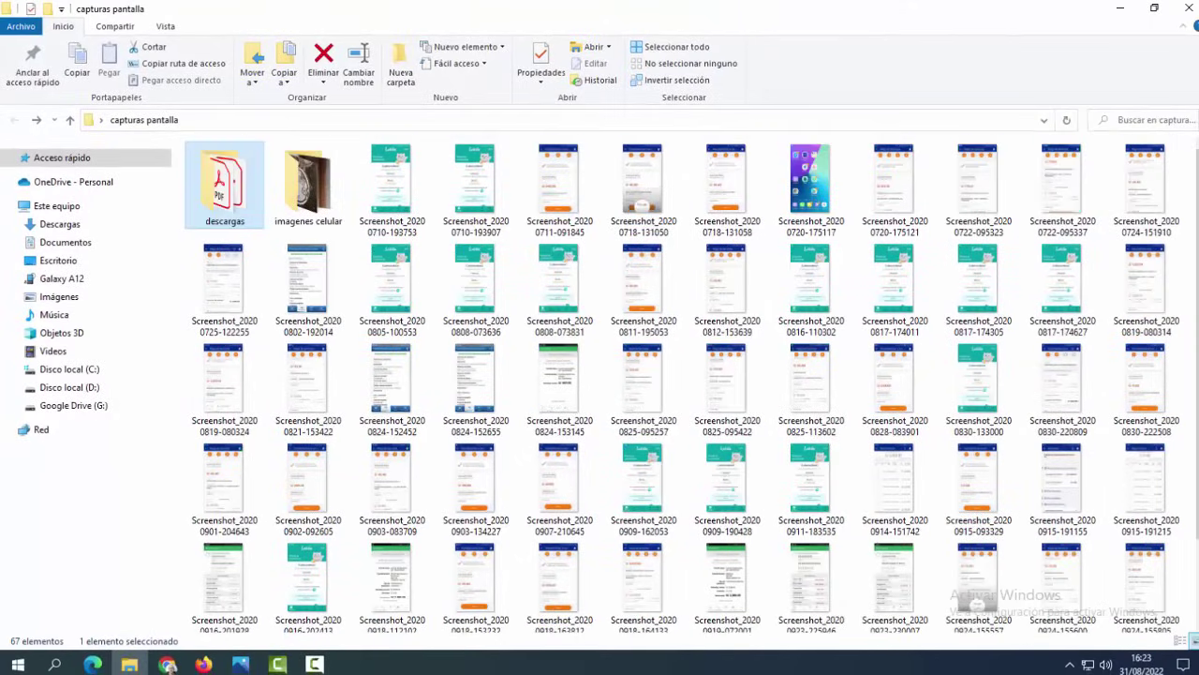
left_click(1186, 8)
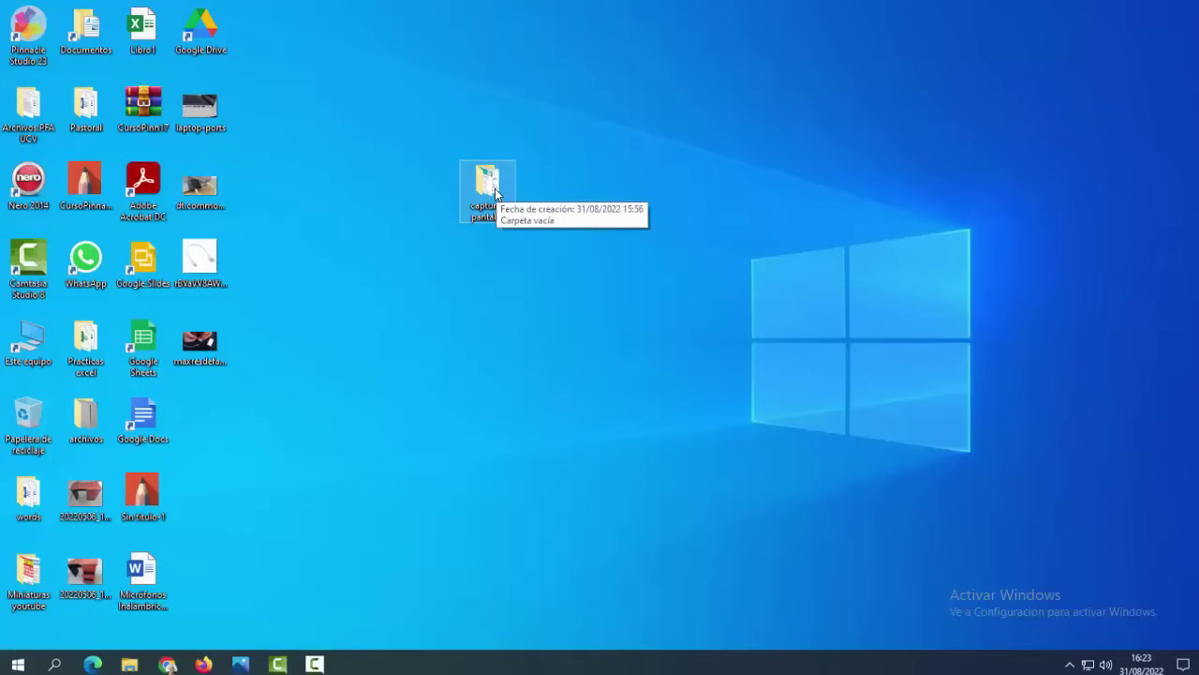
- Check the size and contents of the capturas pantalla desktop folder in its properties, and close them
right_click(495, 191)
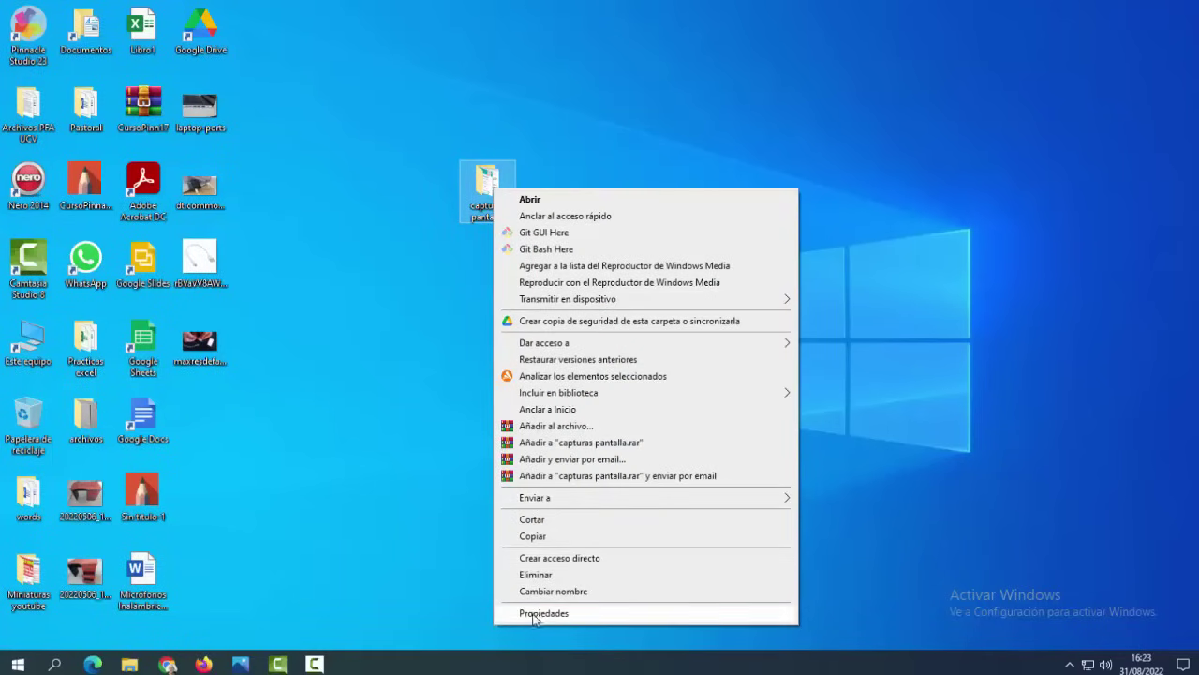
left_click(535, 614)
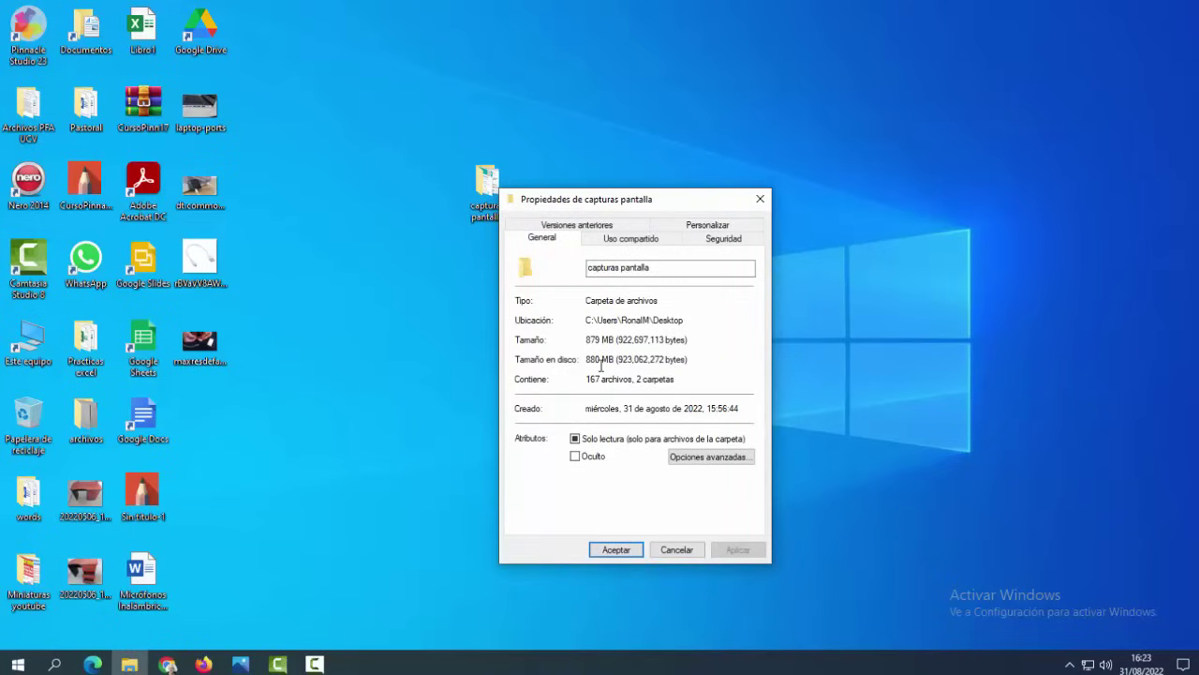
left_click(760, 199)
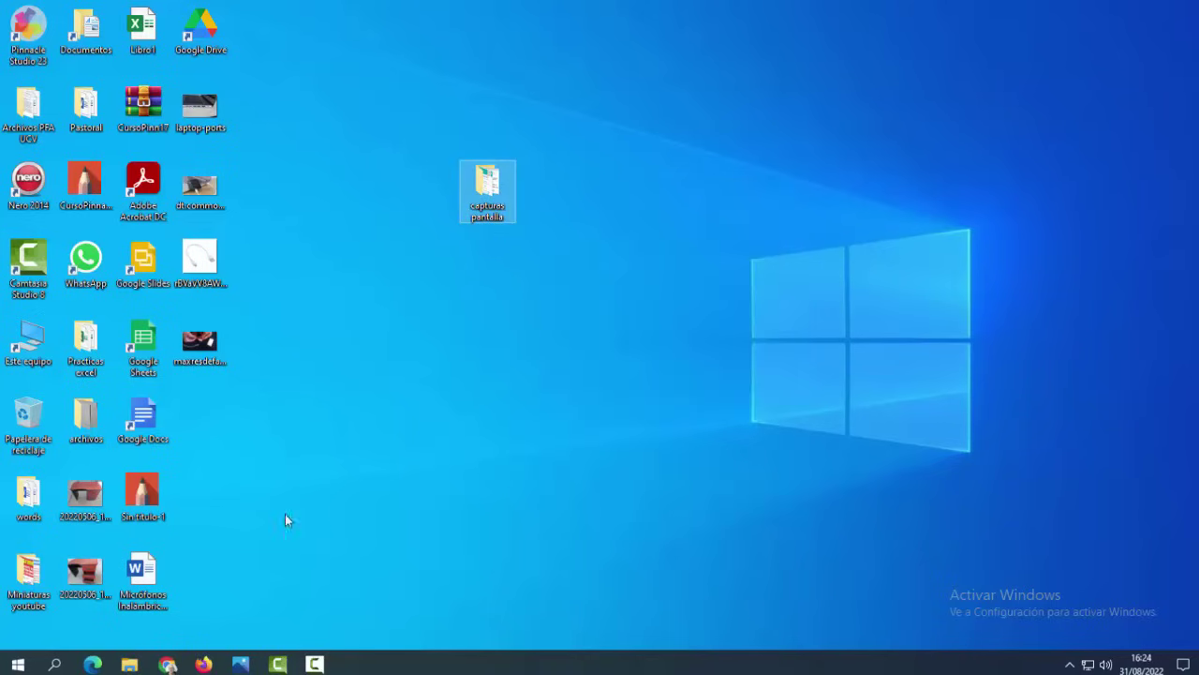
- Open the Galaxy A12 in a new file window to check its storage, view the Card folders, and return to the device's storage overview
left_click(129, 663)
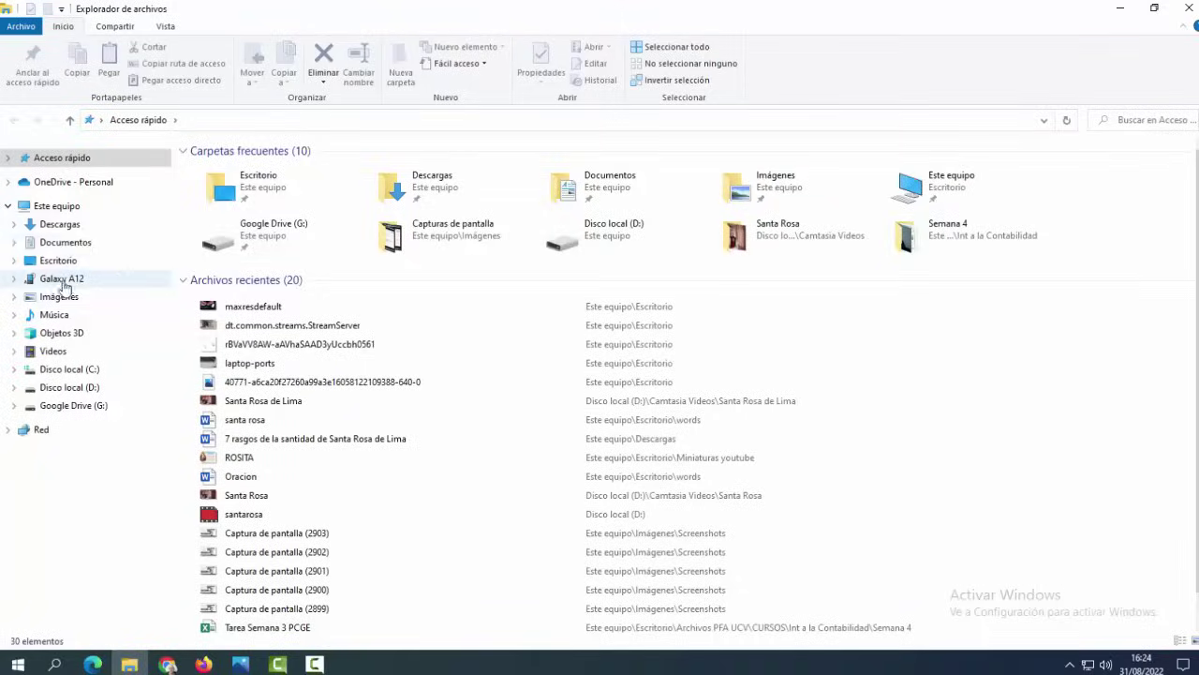
left_click(62, 279)
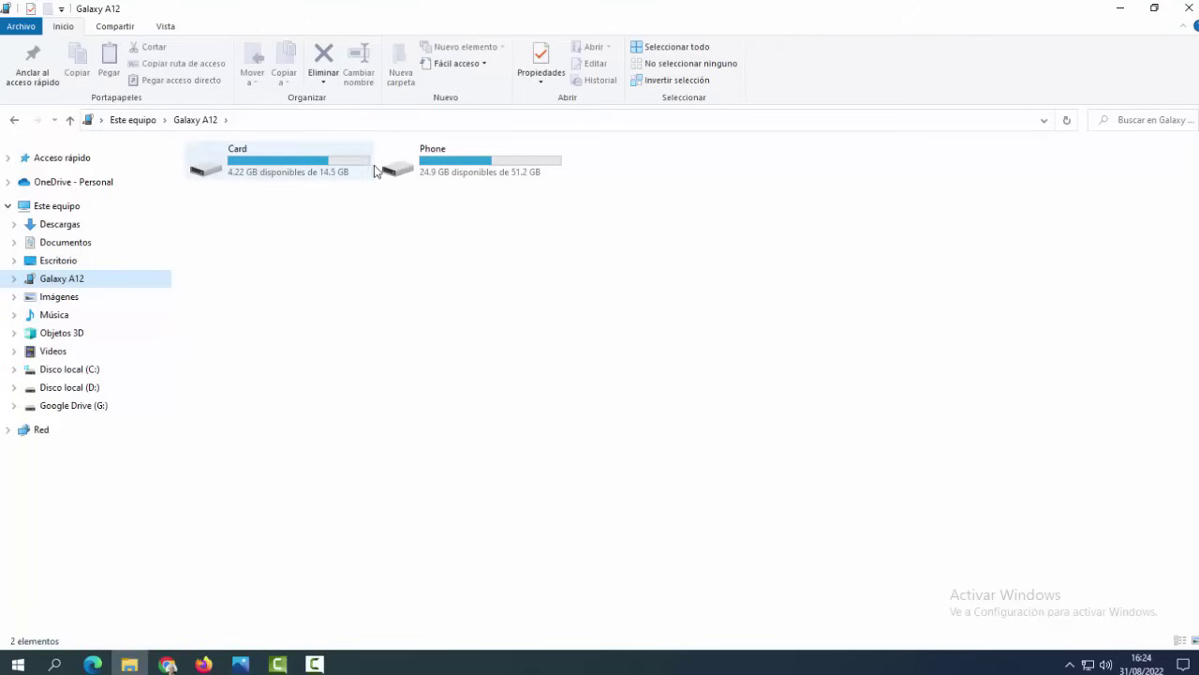
double_click(254, 165)
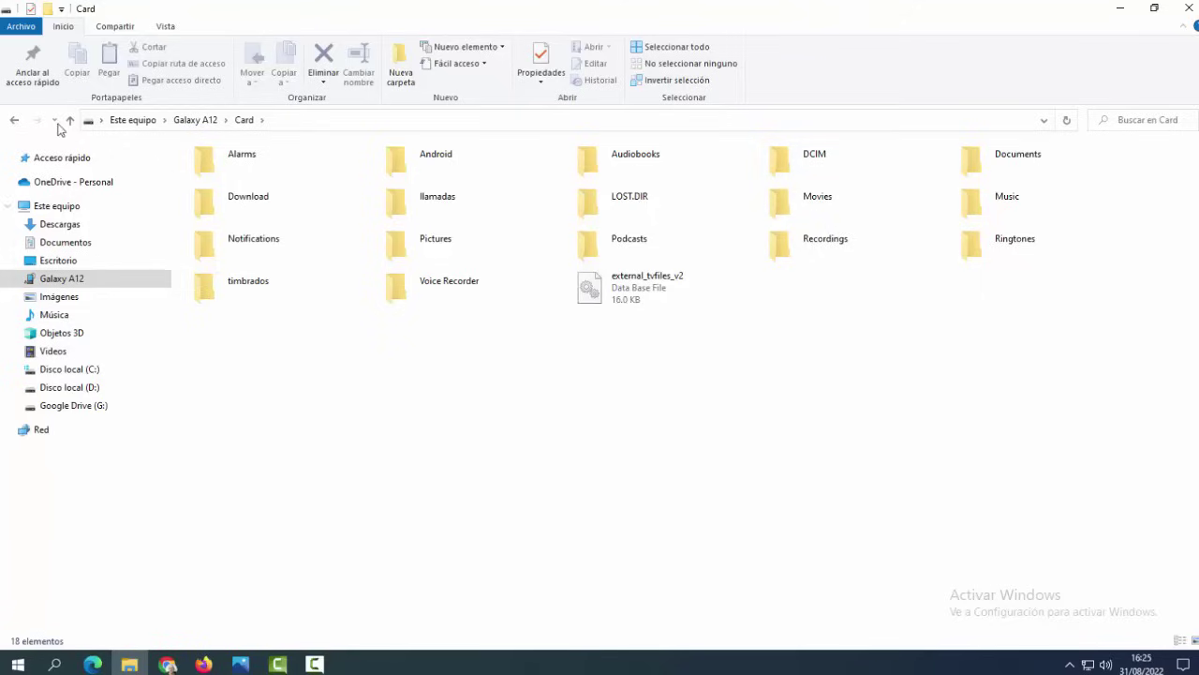
left_click(14, 120)
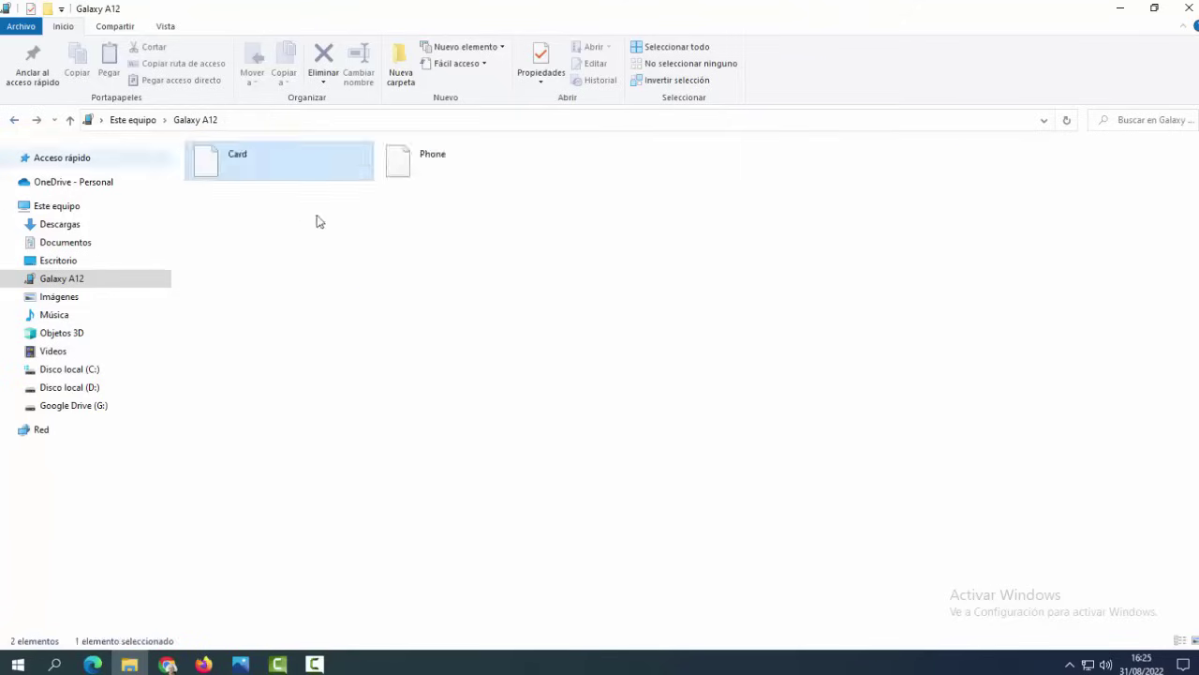